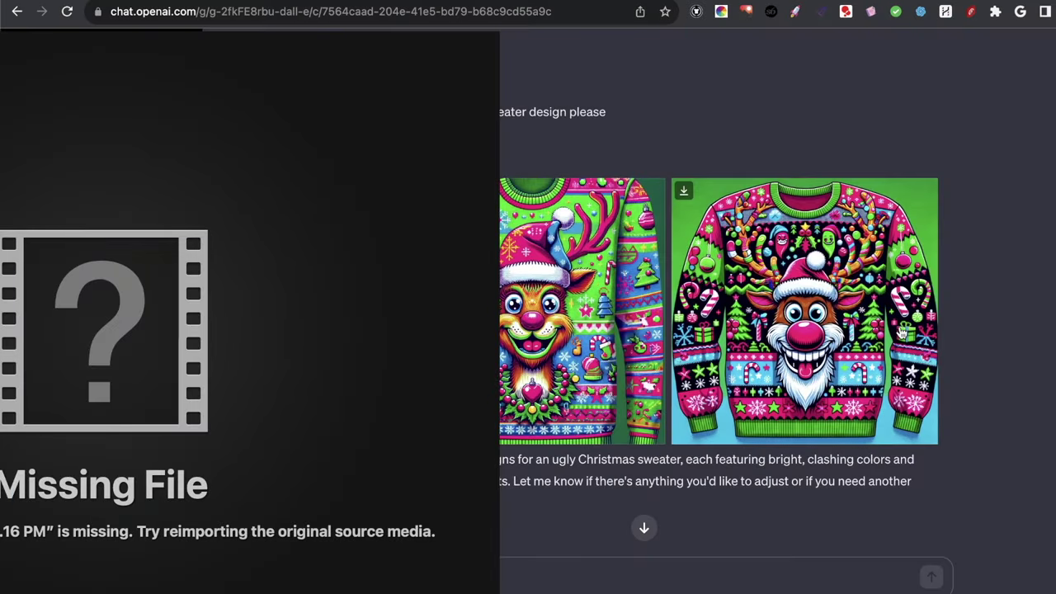
- Review the ugly Christmas sweater images DALL·E generated throughout the chat, from the reindeer sweaters to the gingerbread patterns
scroll(902, 331, down, 1)
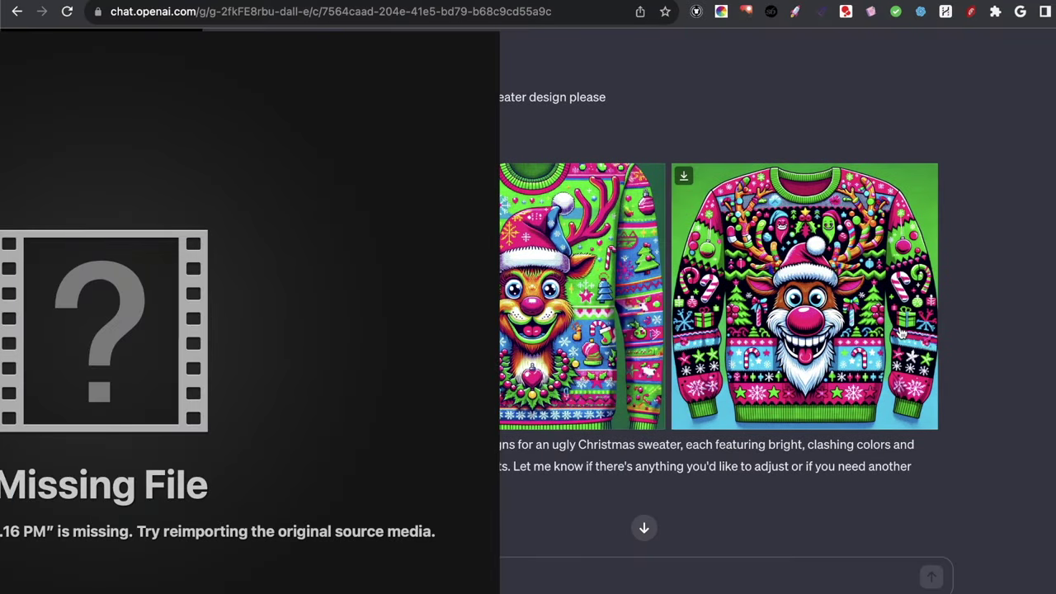
scroll(899, 331, up, 1)
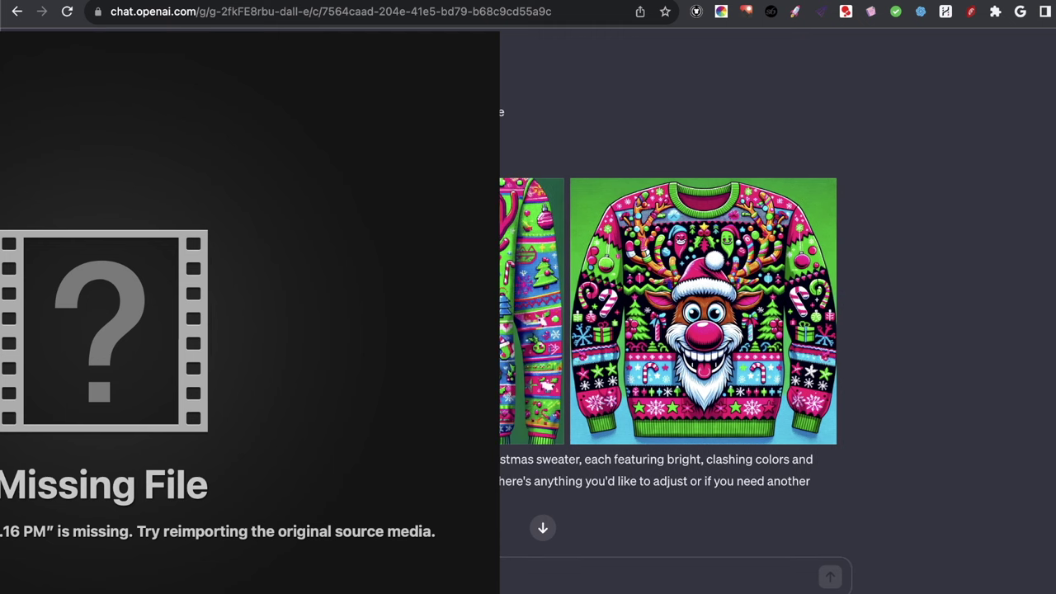
scroll(668, 314, down, 2)
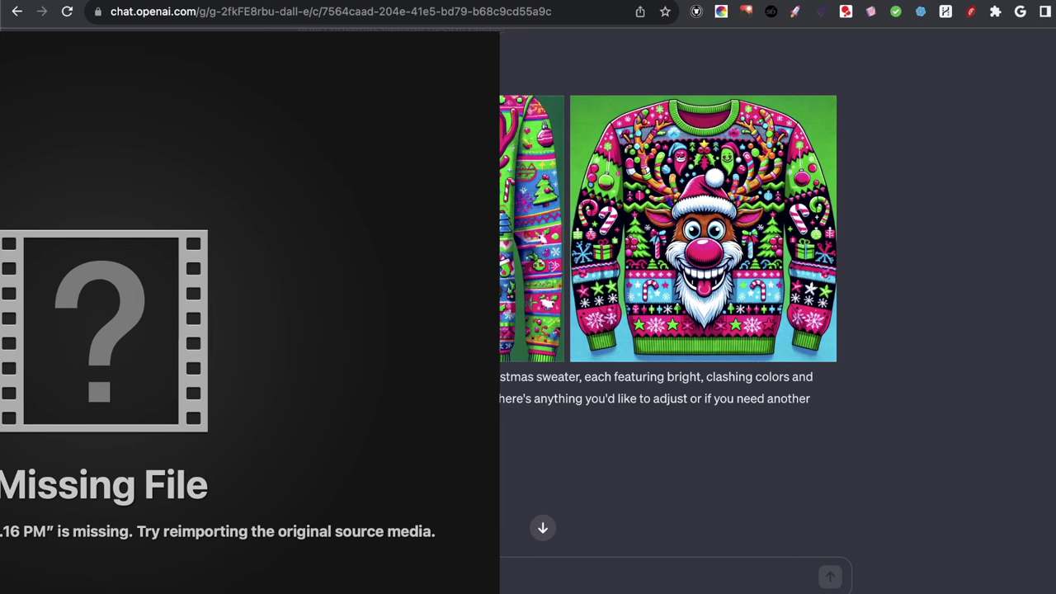
scroll(668, 313, down, 10)
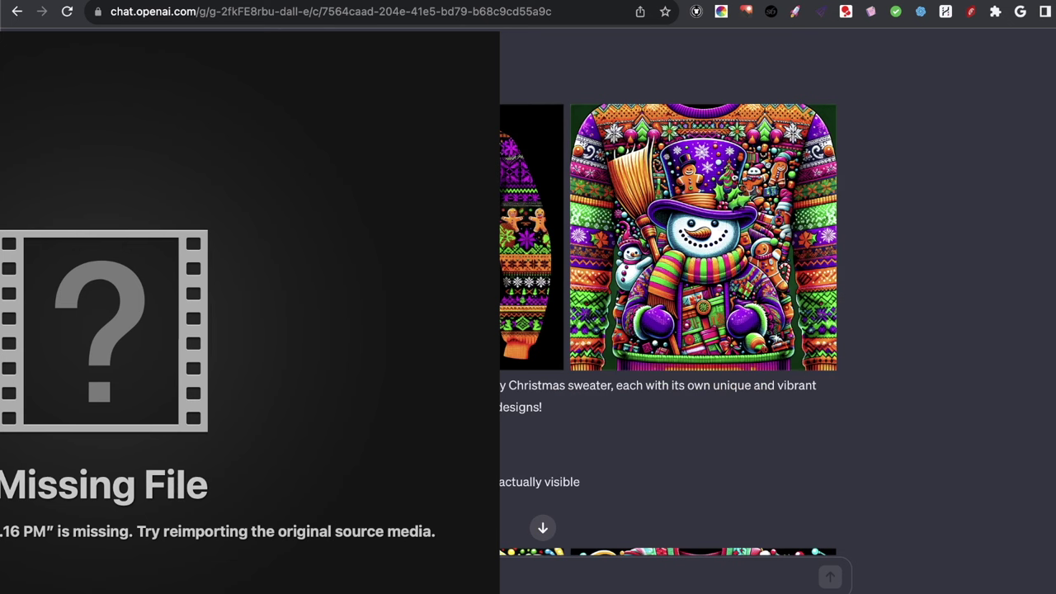
scroll(668, 330, up, 1)
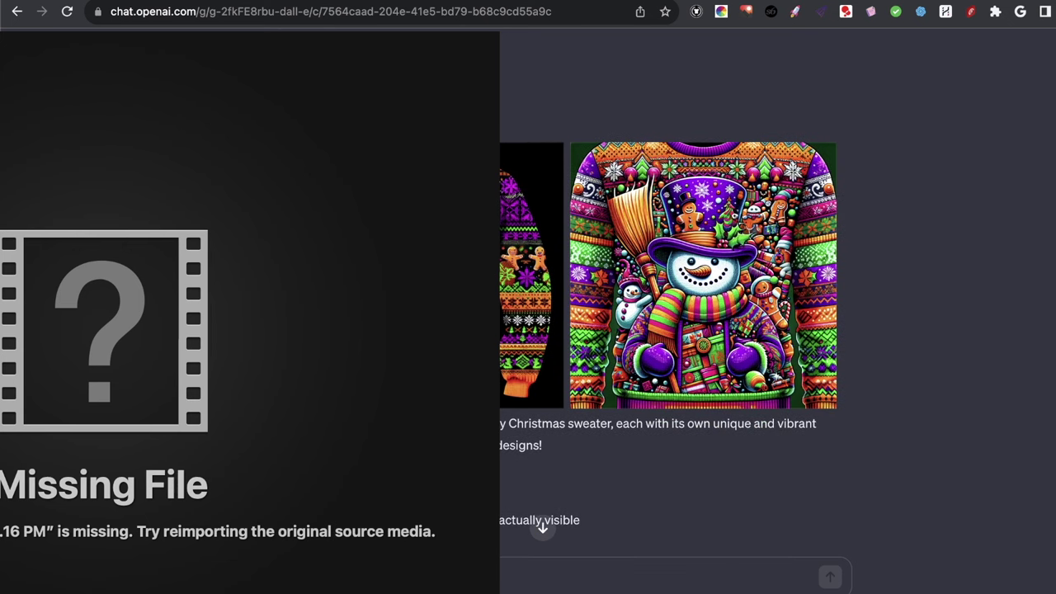
scroll(668, 322, down, 1)
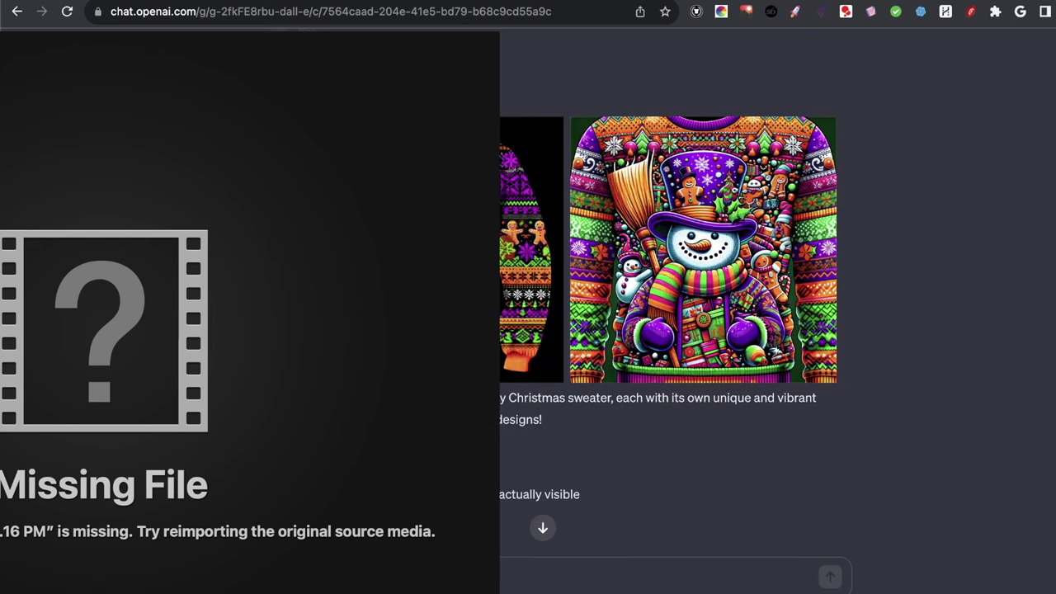
scroll(627, 367, down, 5)
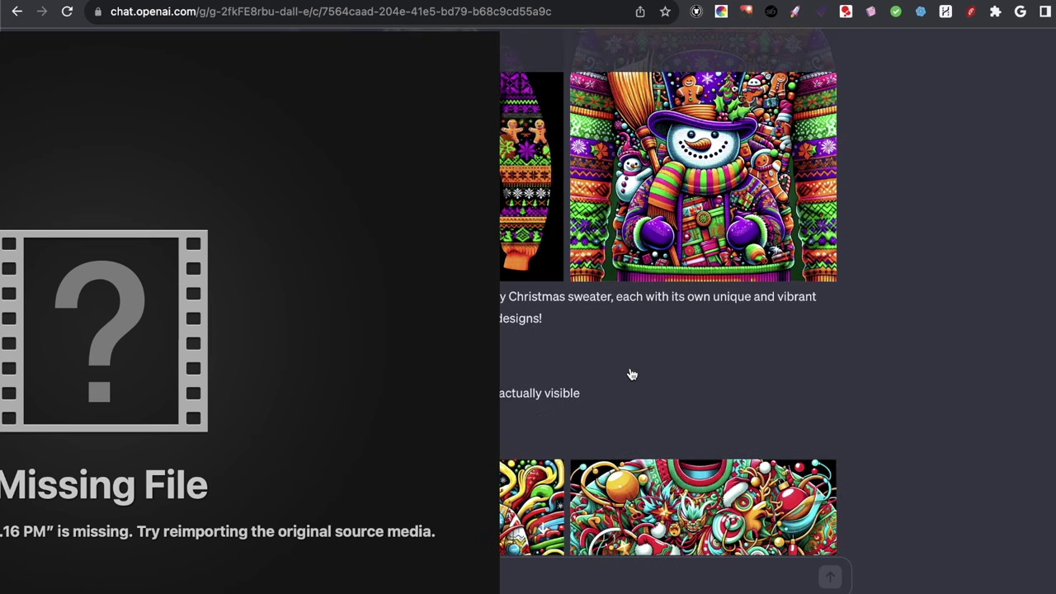
scroll(631, 373, down, 9)
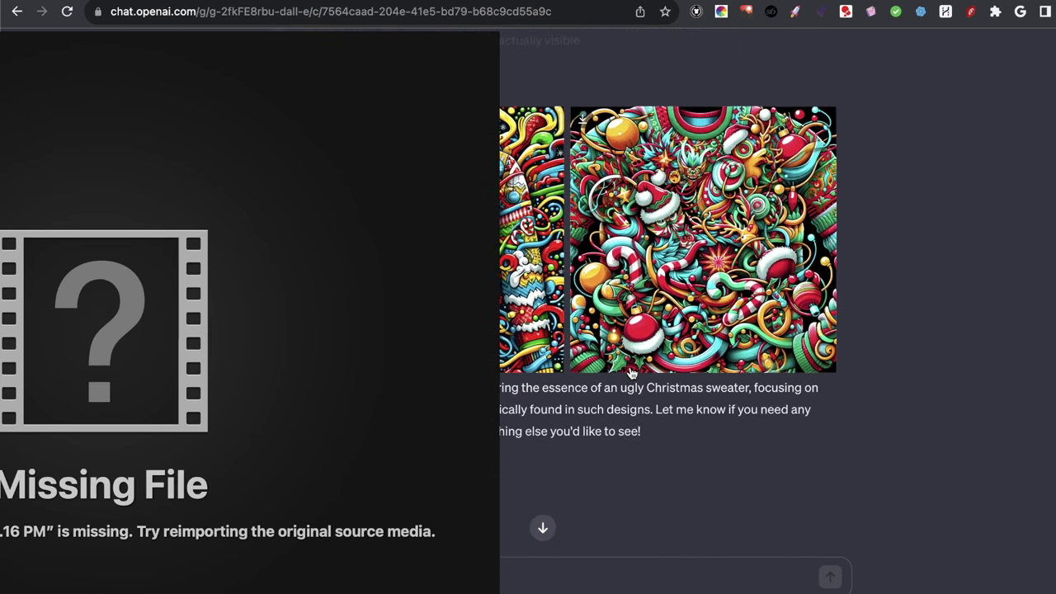
scroll(629, 373, down, 4)
scroll(629, 372, up, 9)
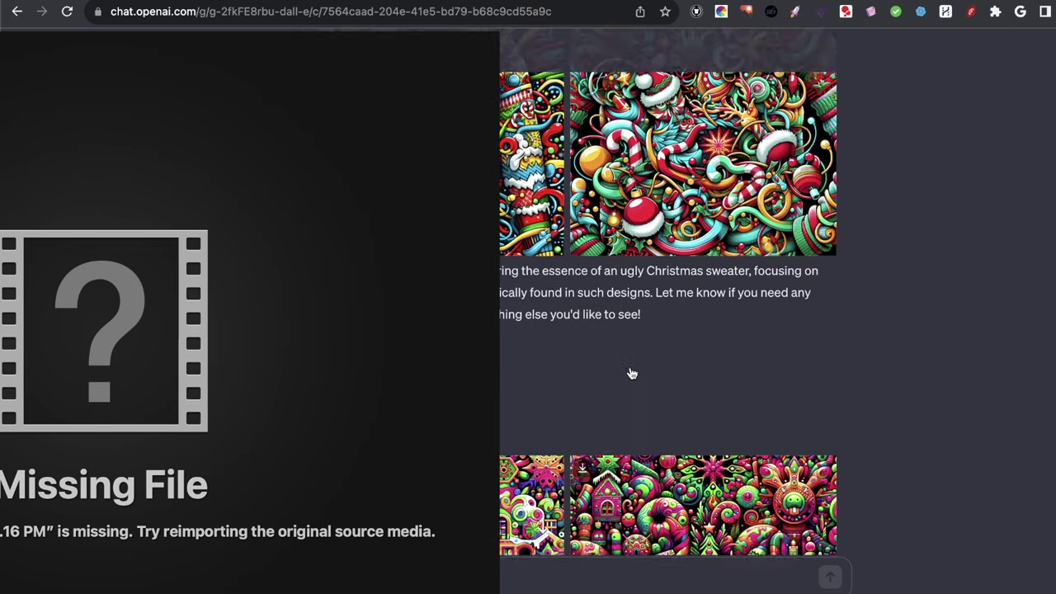
scroll(506, 332, down, 15)
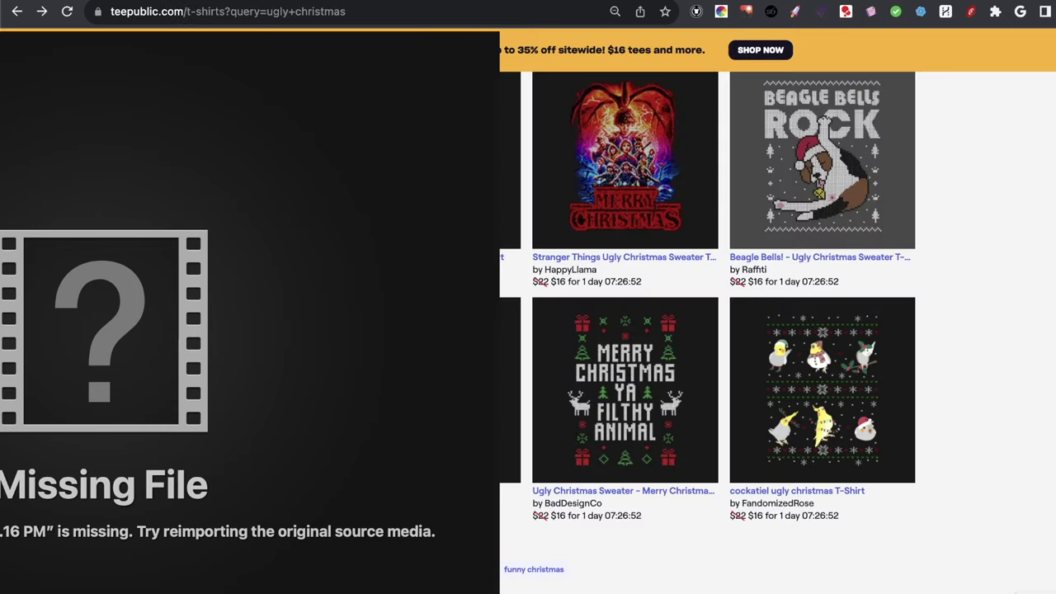
- Browse the "ugly christmas" T-shirt results on TeePublic for reference designs
scroll(707, 329, up, 10)
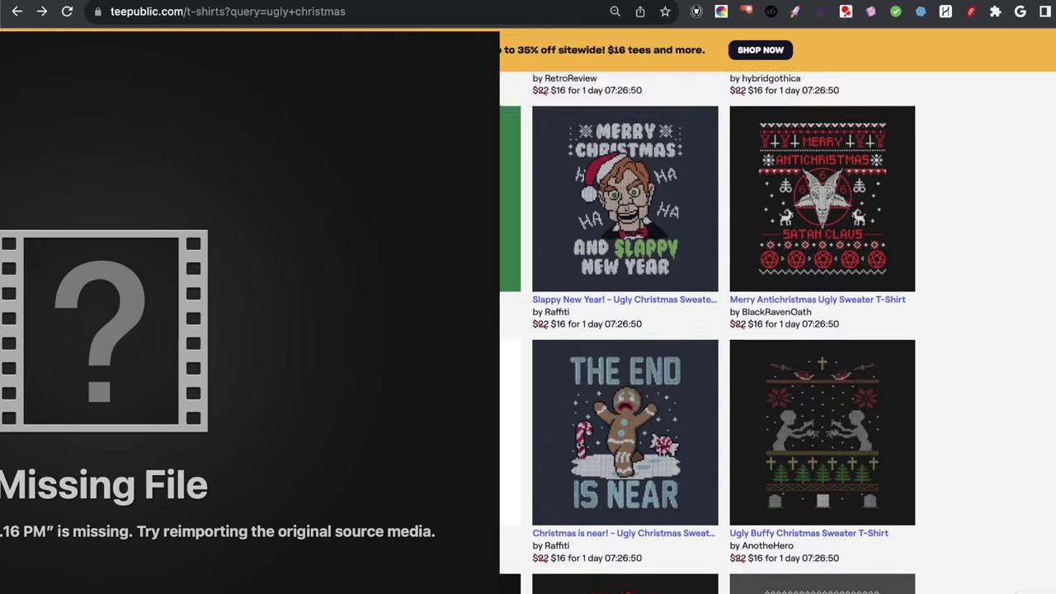
scroll(707, 330, up, 11)
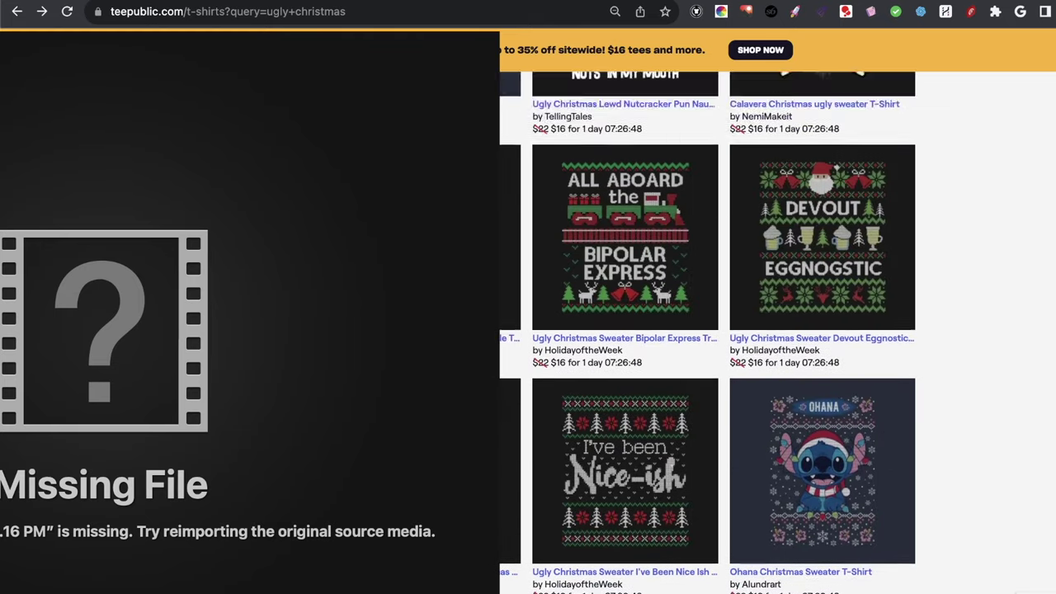
scroll(707, 330, up, 7)
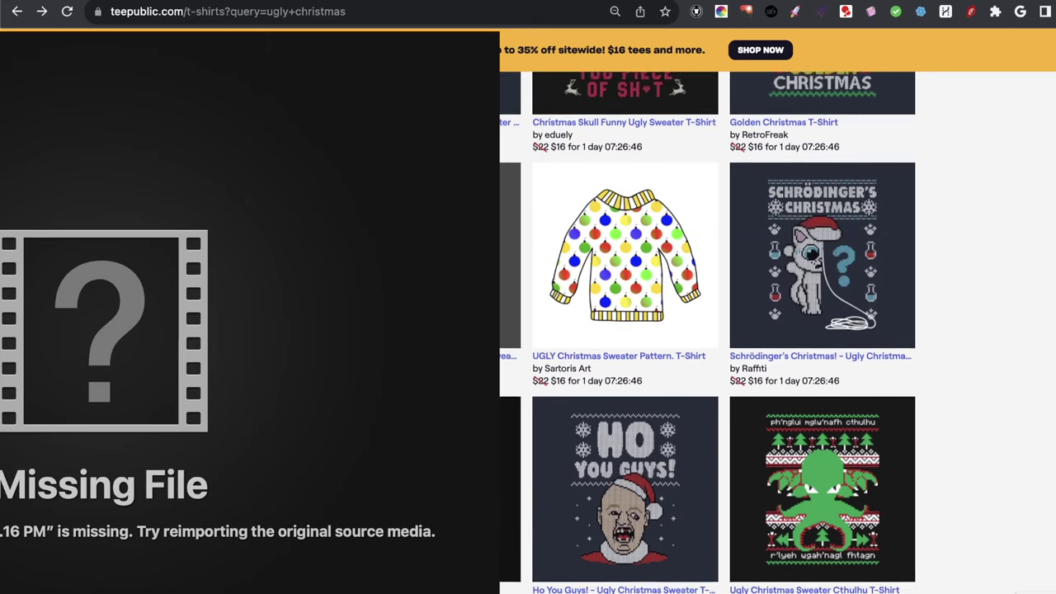
scroll(707, 330, up, 3)
click(428, 302)
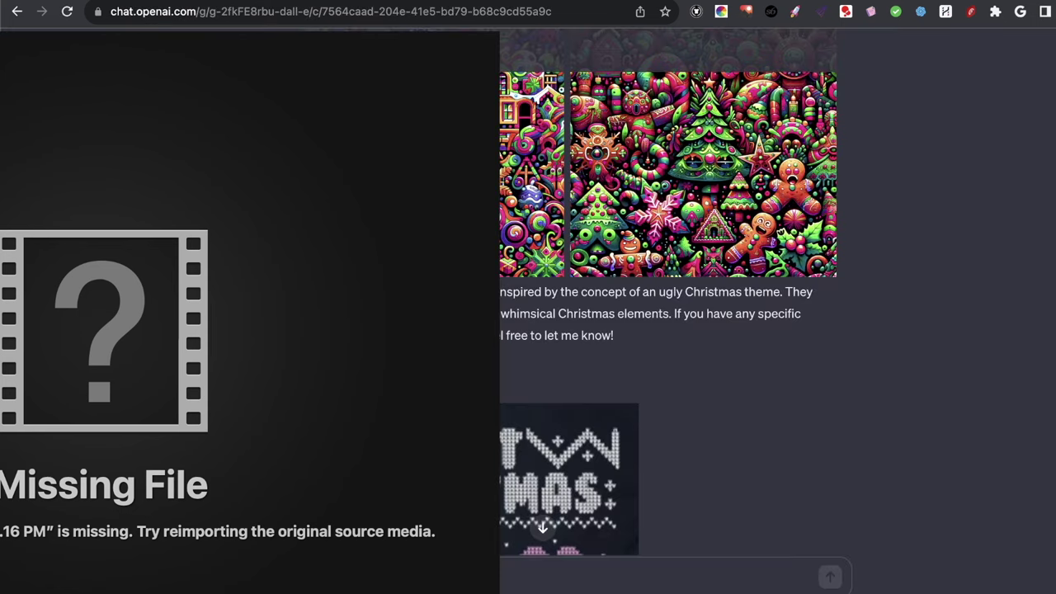
- Return to the DALL·E chat and examine the uploaded "Last Christmas I Gave You My Heart" reference design and the question below it
scroll(660, 297, down, 10)
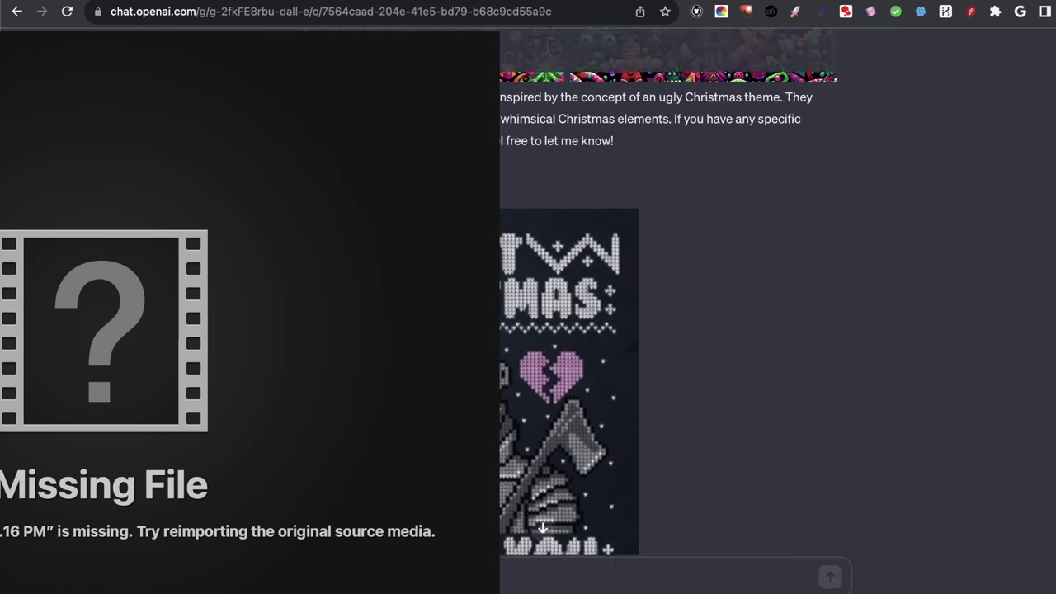
scroll(542, 528, down, 2)
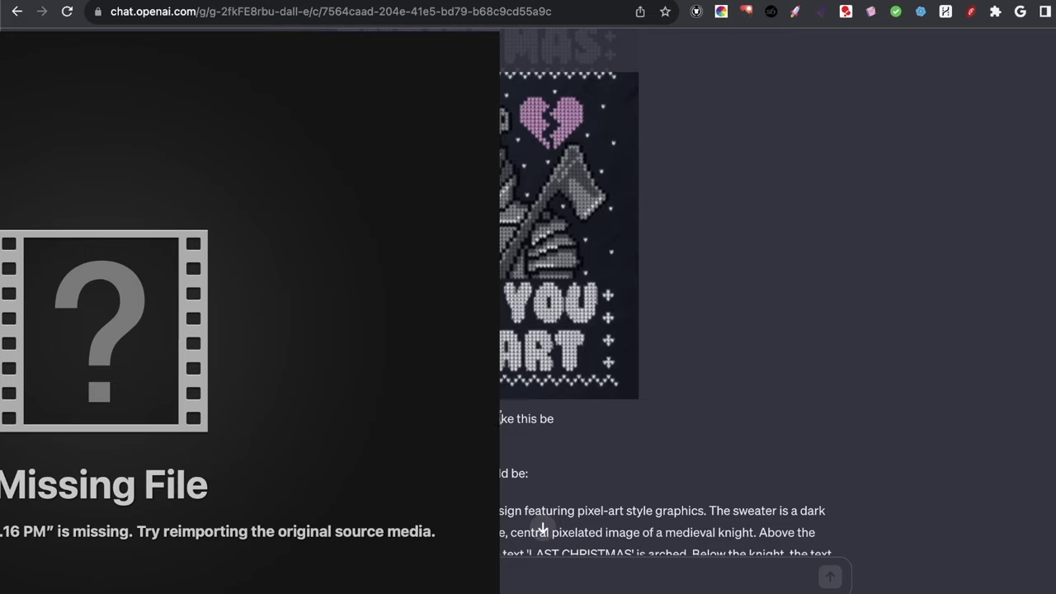
scroll(542, 273, up, 3)
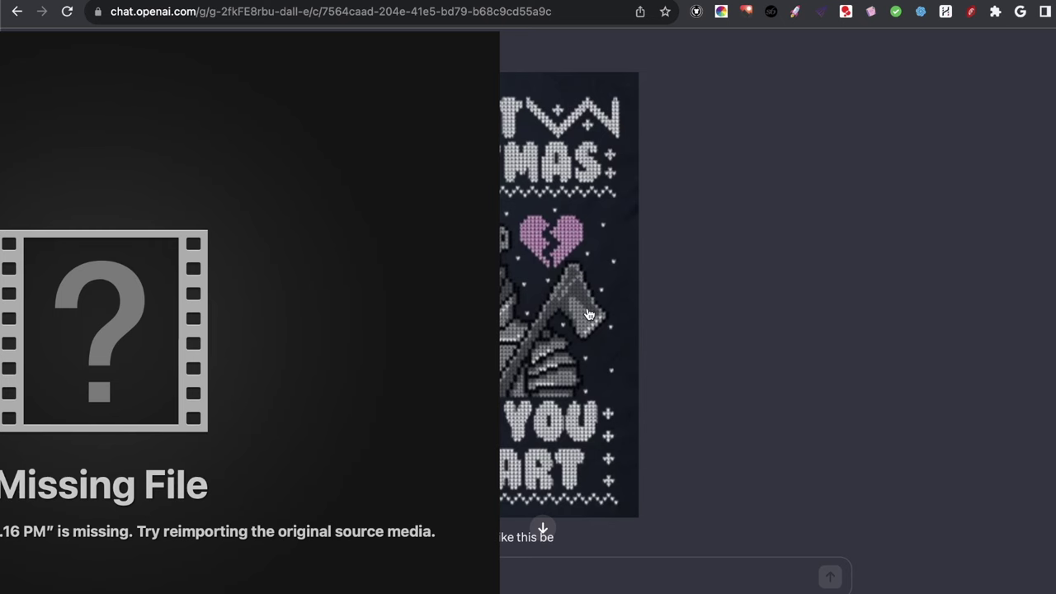
scroll(589, 314, down, 5)
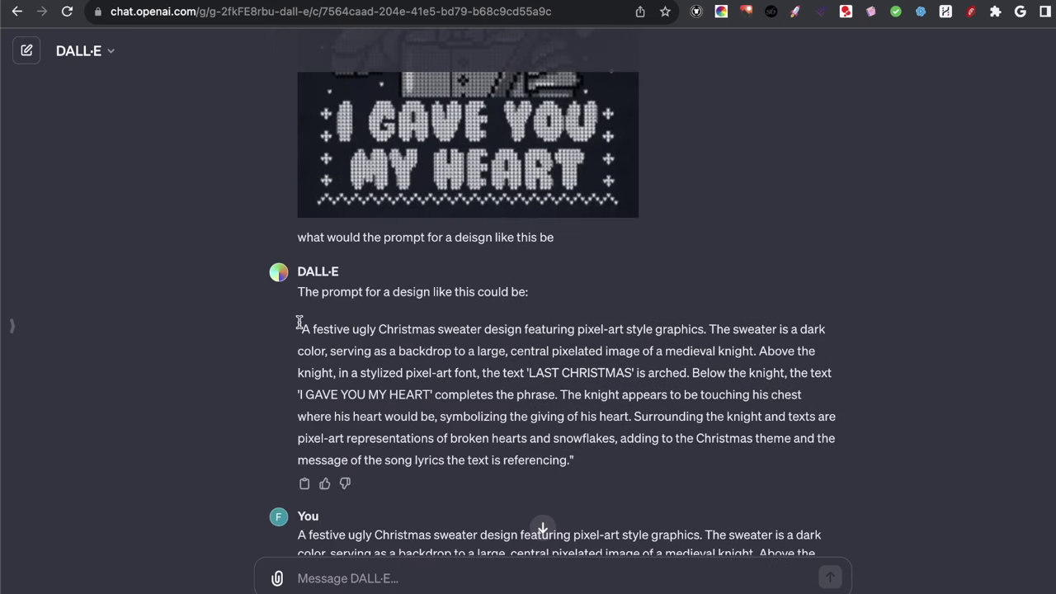
- Read DALL·E's suggested pixel-art sweater prompt, its resubmitted copy in the chat, and the reply to it
drag(572, 464, 307, 347)
scroll(307, 345, down, 1)
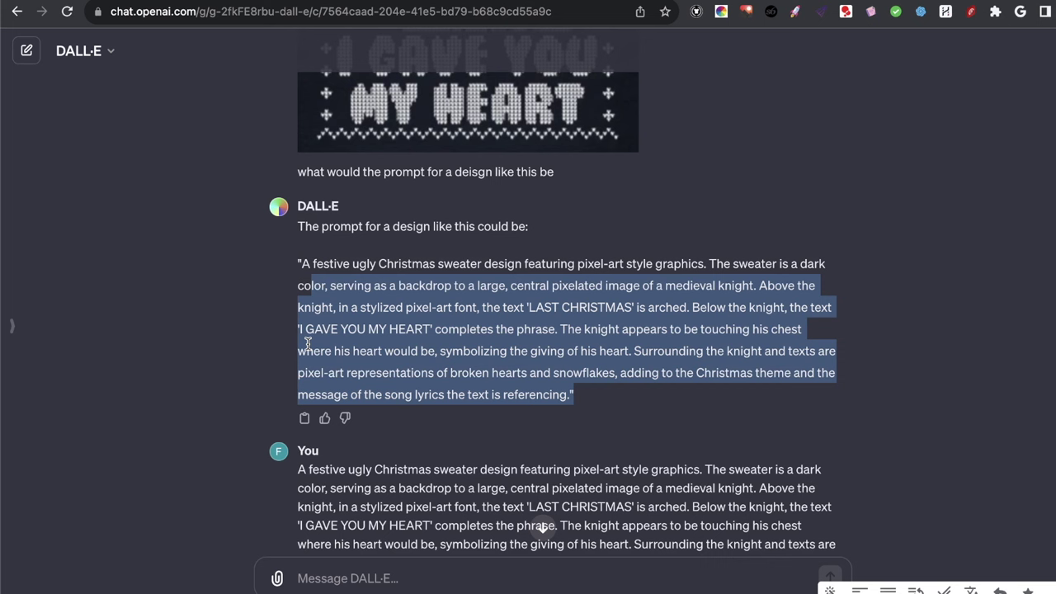
scroll(306, 344, down, 2)
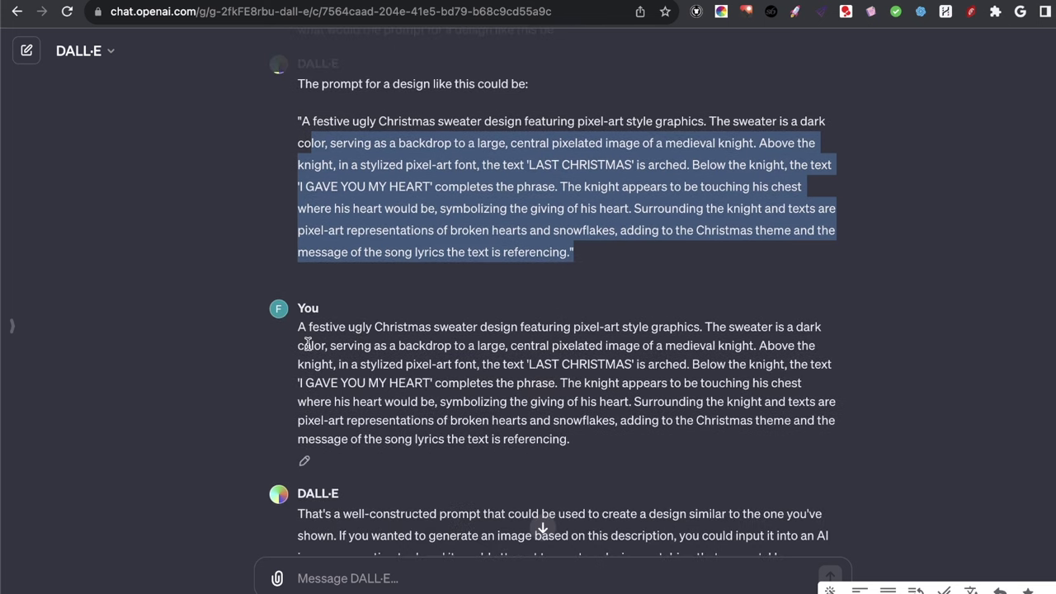
drag(299, 327, 536, 442)
scroll(536, 443, down, 2)
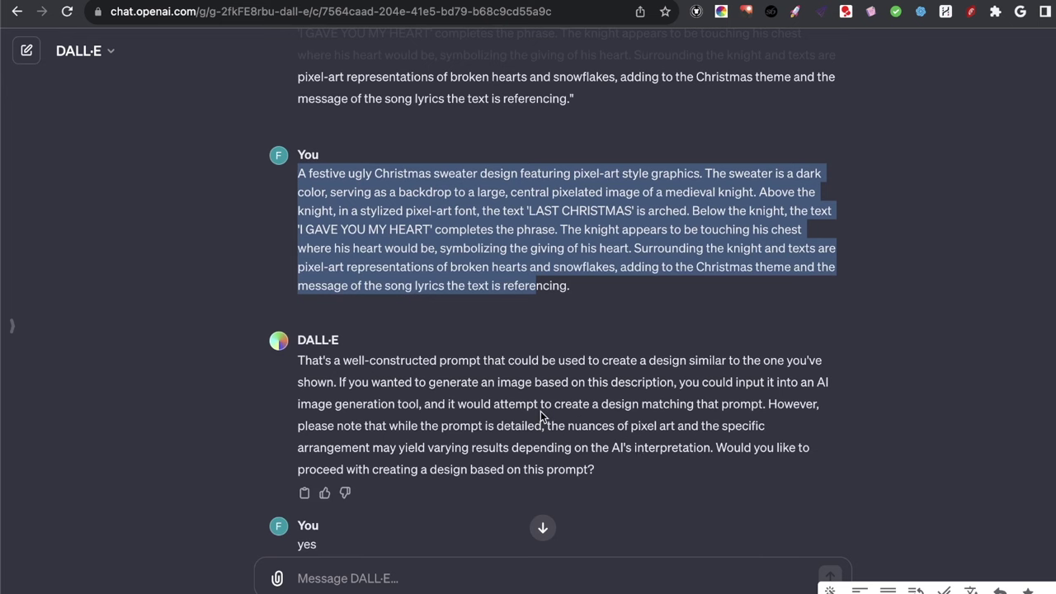
scroll(540, 411, down, 2)
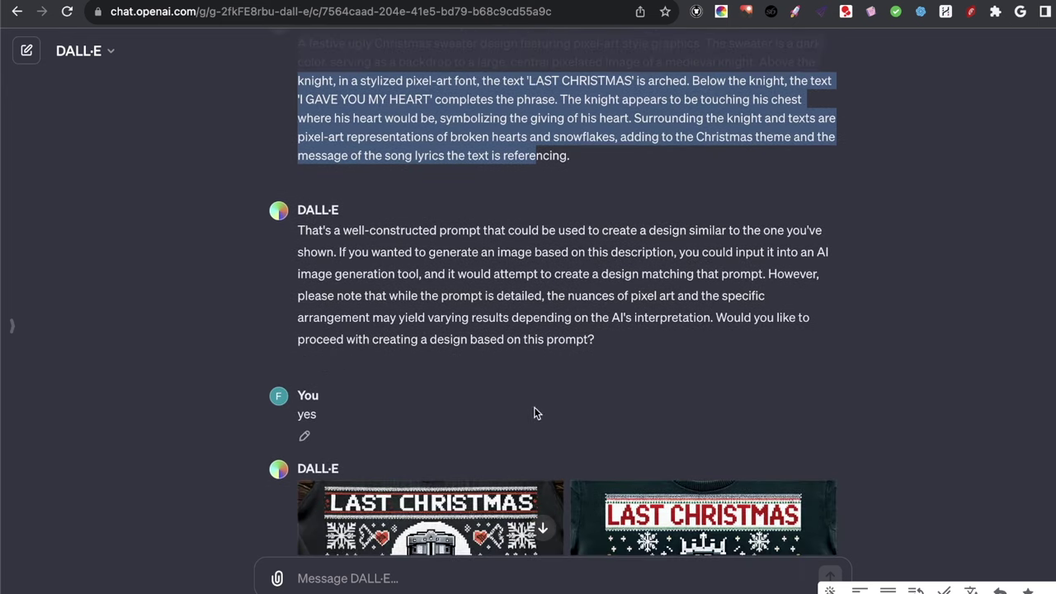
- View both generated "Last Christmas" knight sweater designs enlarged, then close the image viewer
scroll(404, 409, down, 4)
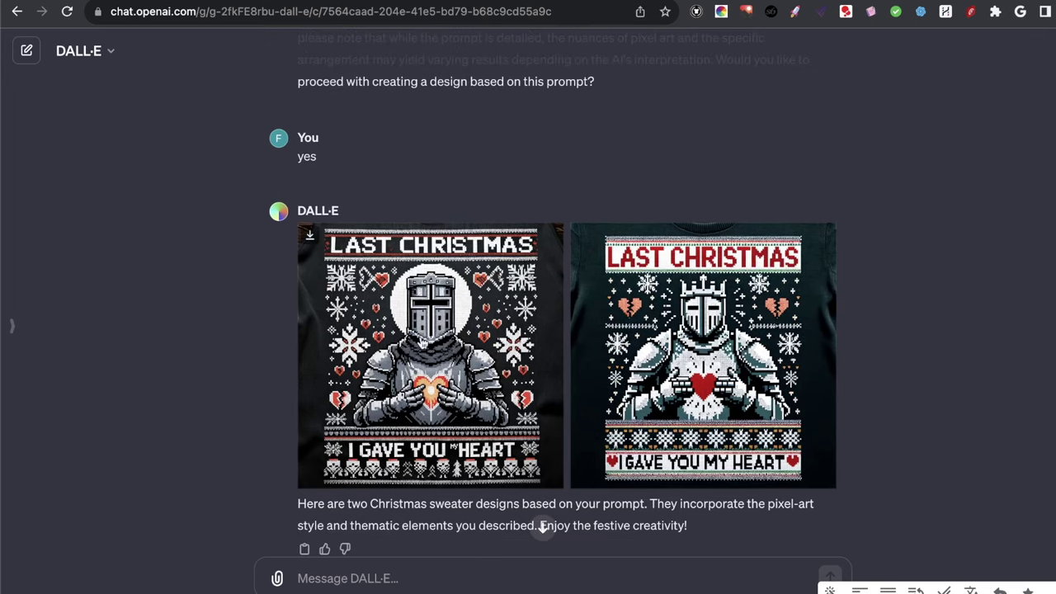
click(419, 352)
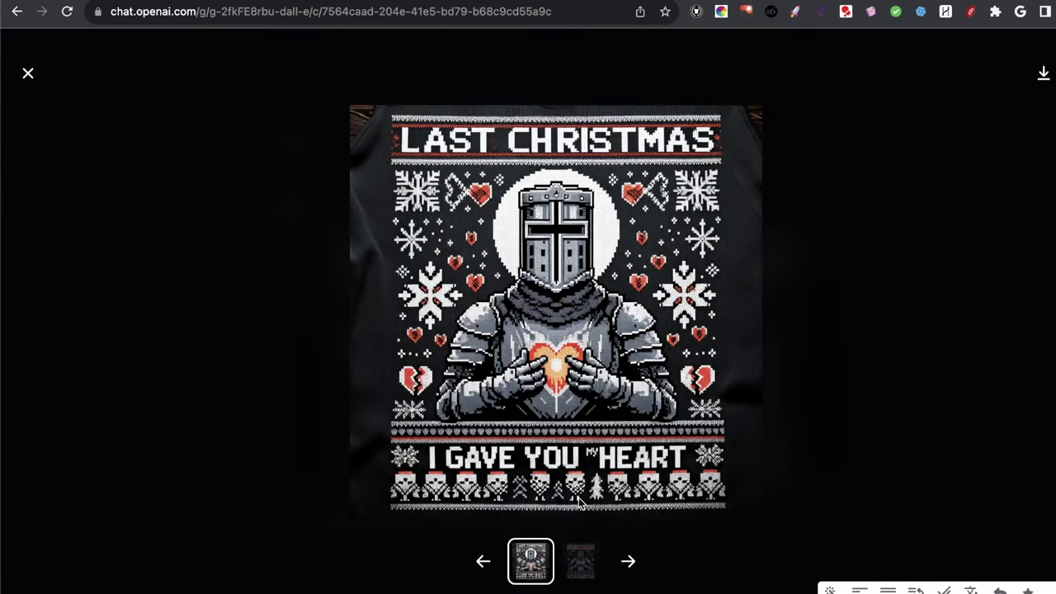
click(579, 564)
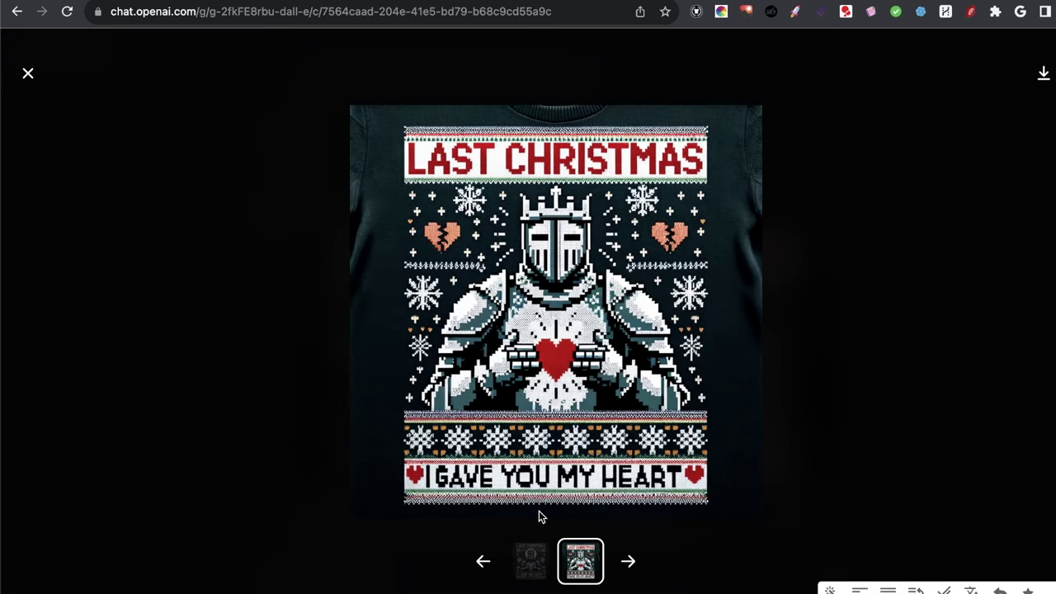
click(793, 427)
- Reread the suggested prompt's opening, highlighting the wording on sweater style, dark backdrop and medieval knight
scroll(610, 347, up, 5)
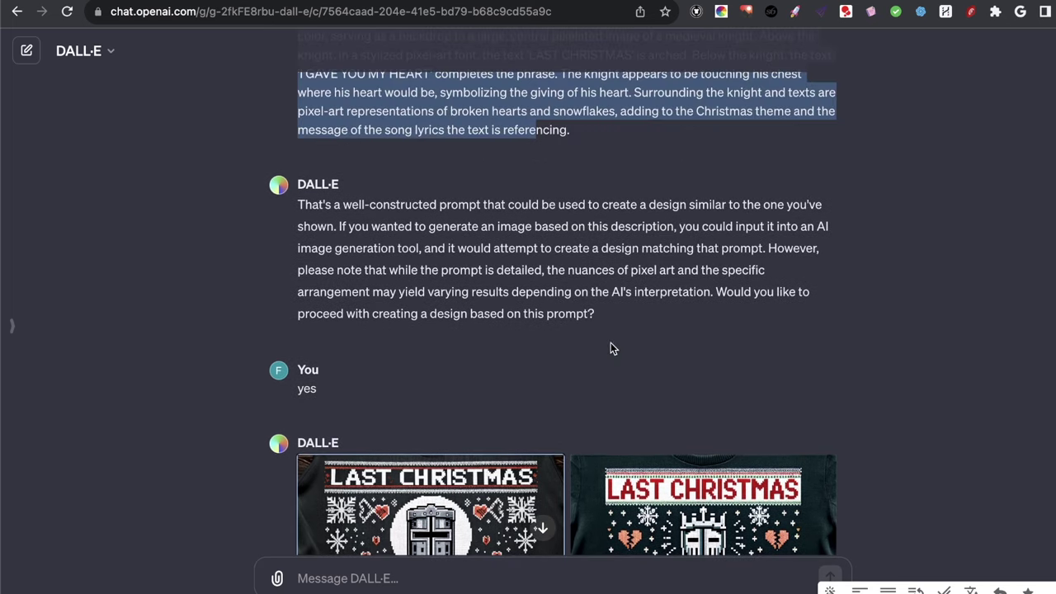
scroll(438, 211, up, 3)
click(473, 236)
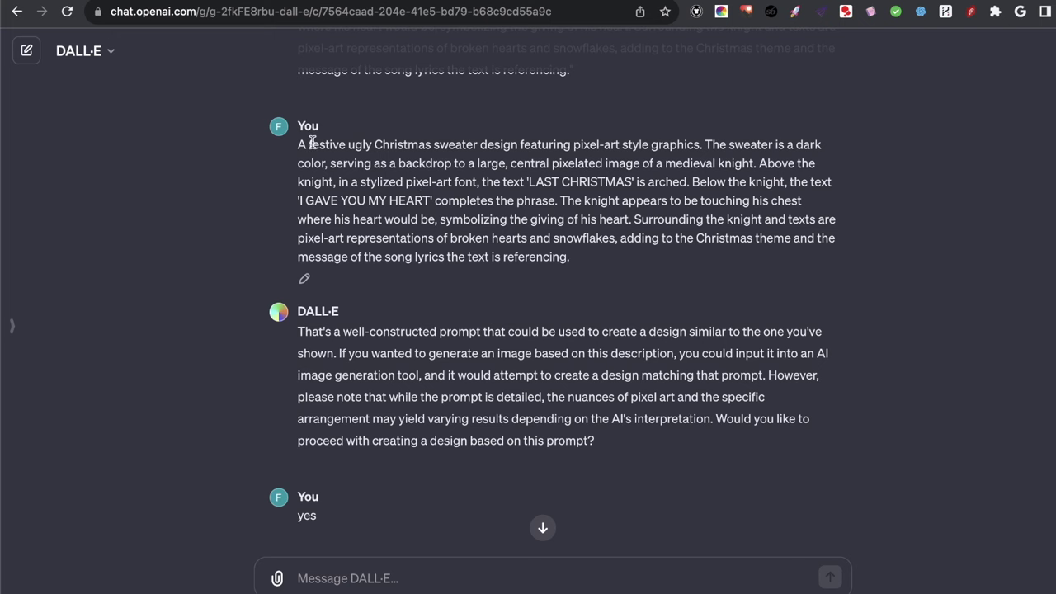
scroll(313, 205, up, 3)
scroll(313, 205, up, 3)
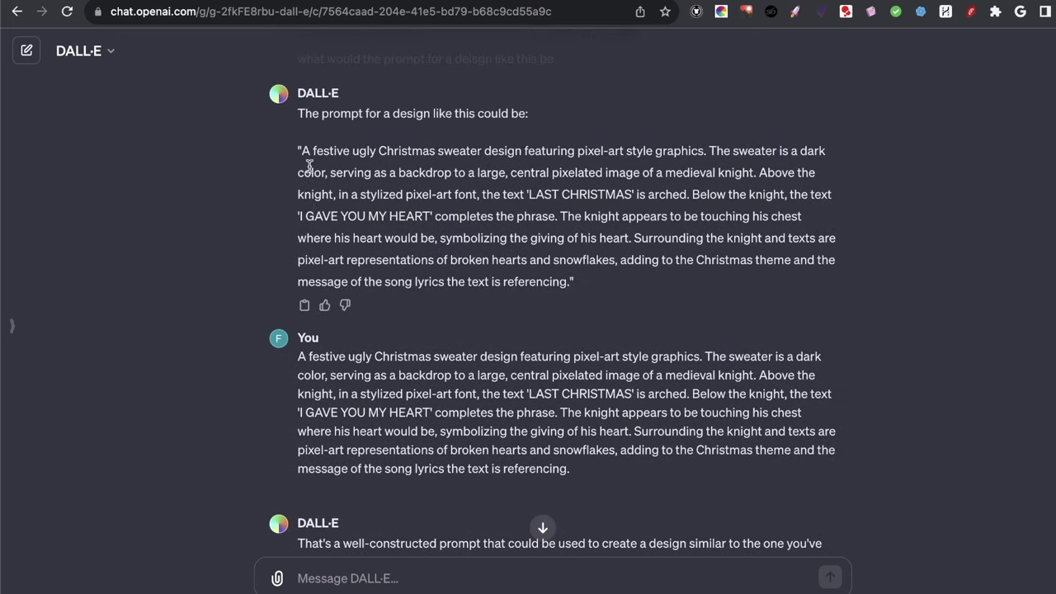
drag(312, 153, 452, 170)
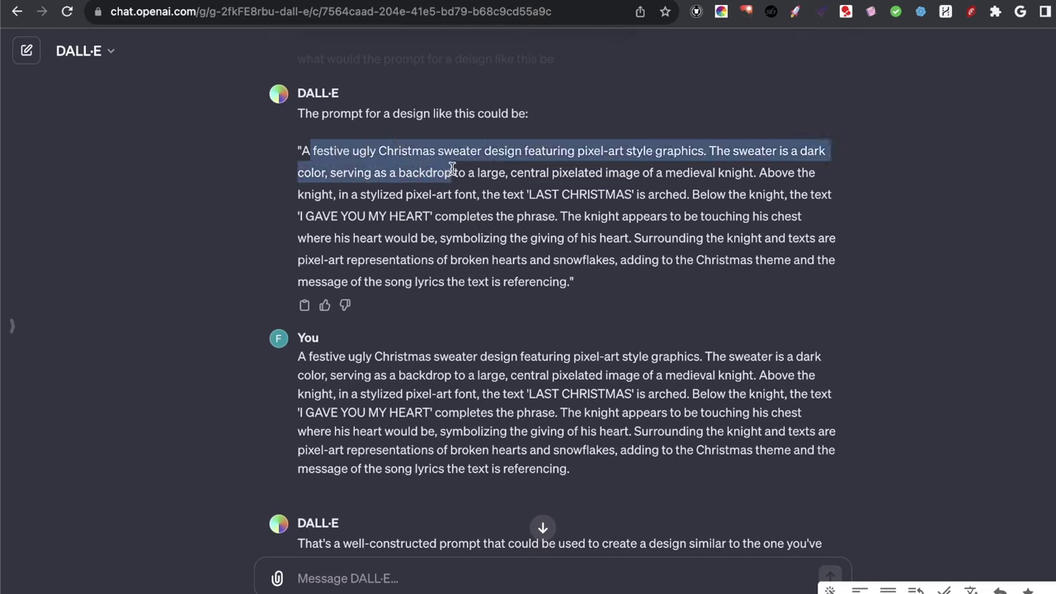
click(505, 155)
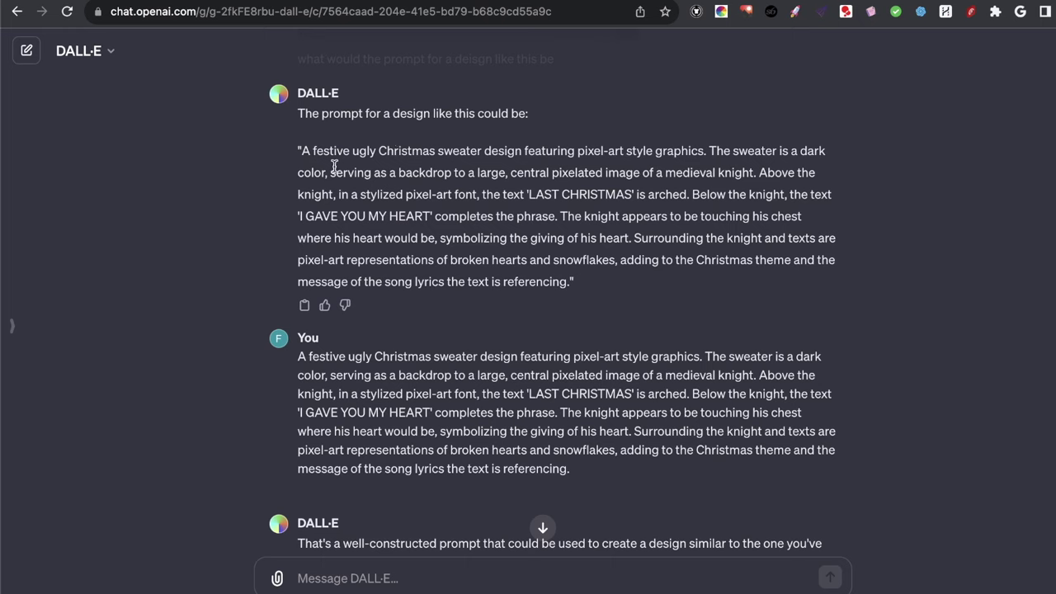
drag(342, 173, 503, 178)
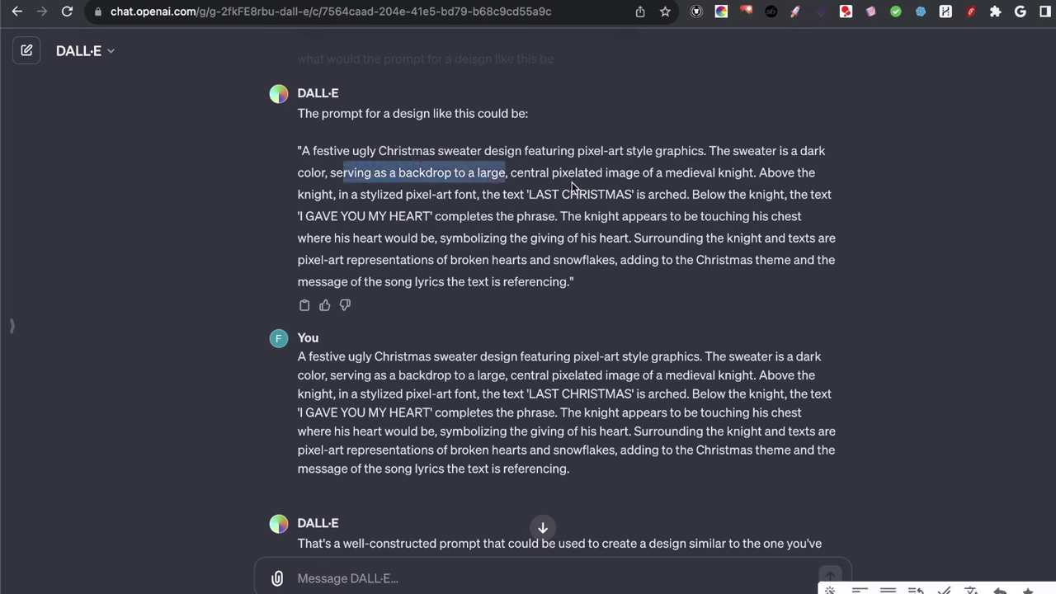
drag(651, 173, 734, 188)
- Compare the uploaded reference design with the suggested prompt, highlighting its wording about the stylized pixel-art font
scroll(736, 183, up, 5)
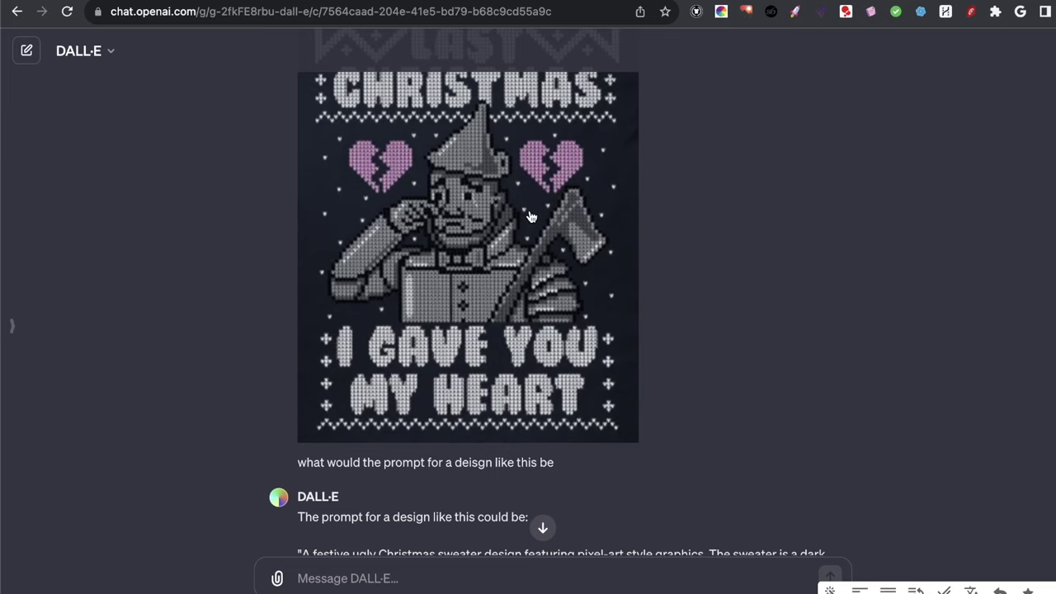
scroll(530, 216, down, 1)
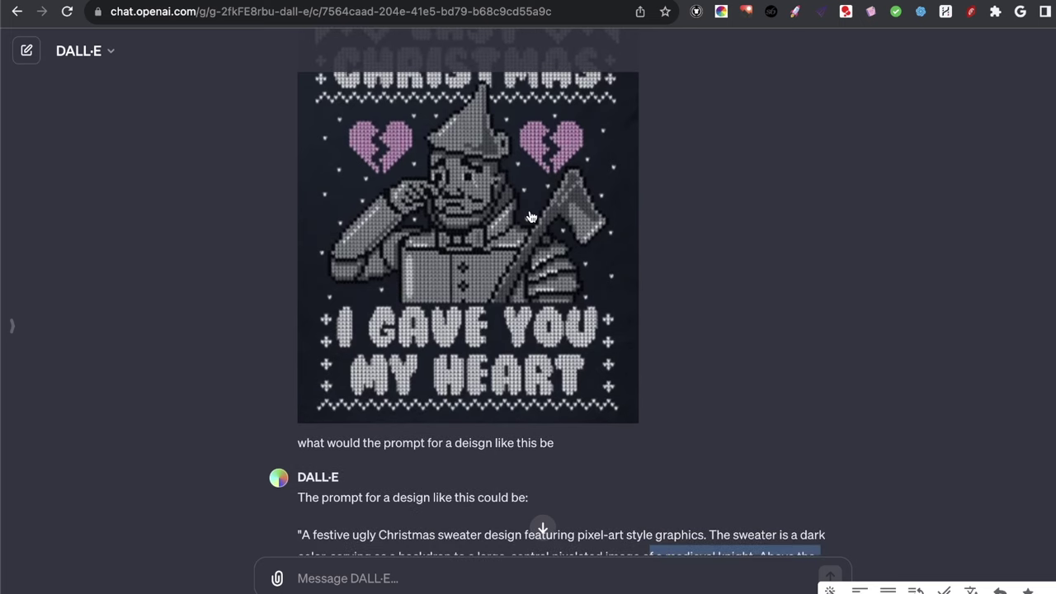
scroll(531, 216, down, 5)
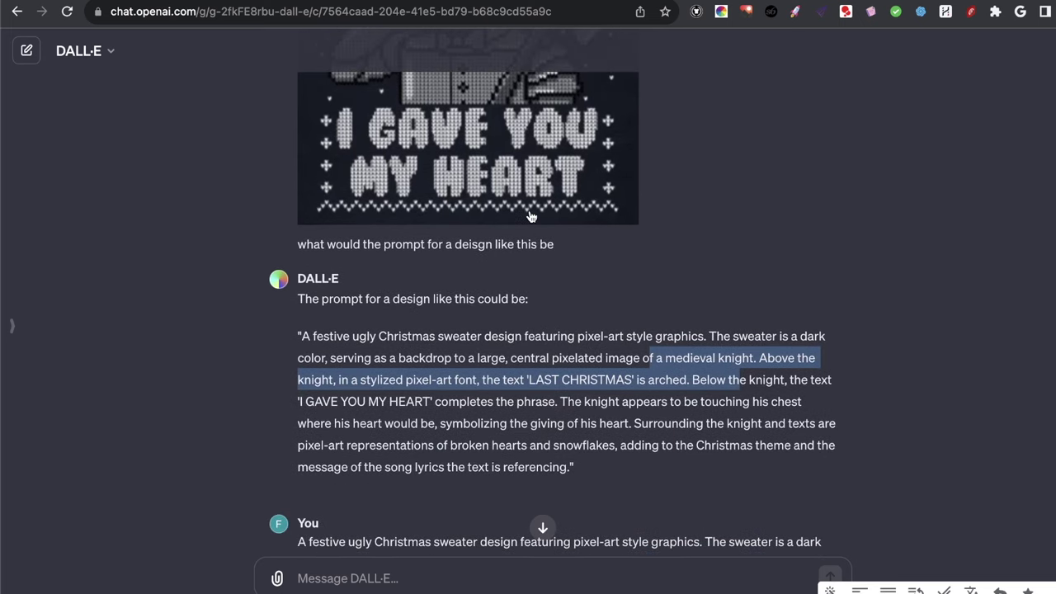
click(360, 384)
drag(355, 386, 454, 386)
click(517, 385)
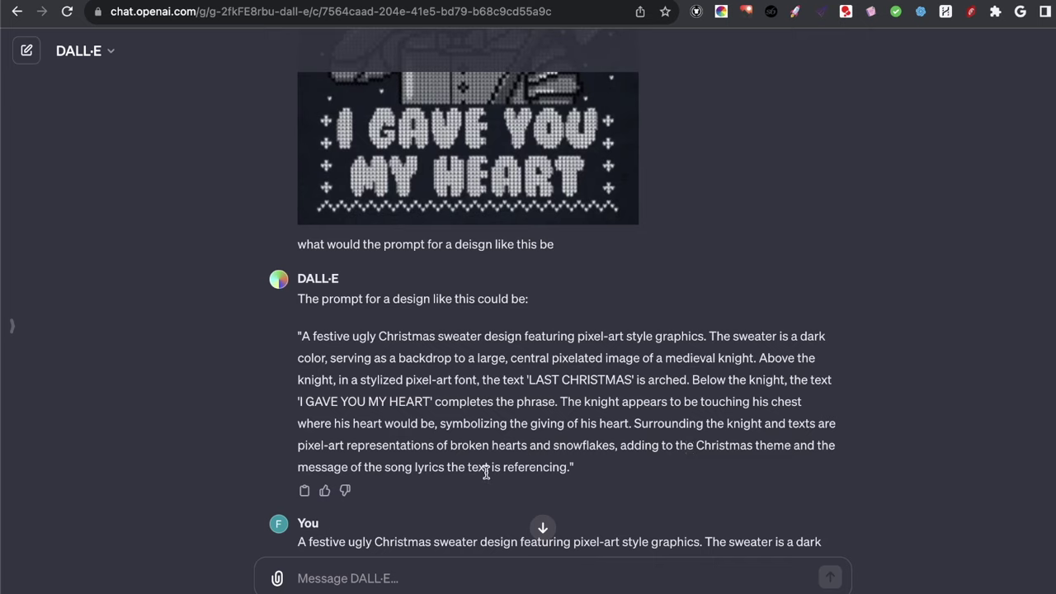
- Compare the two "Last Christmas" knight sweater designs enlarged, switching between them, and return to the chat
scroll(507, 486, up, 1)
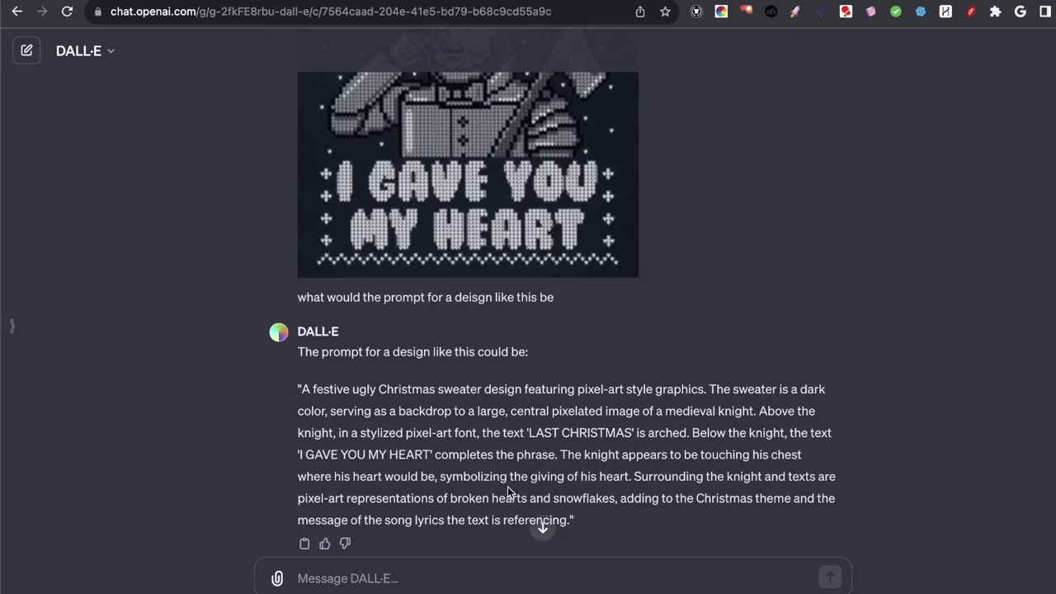
scroll(507, 487, down, 4)
scroll(507, 485, down, 6)
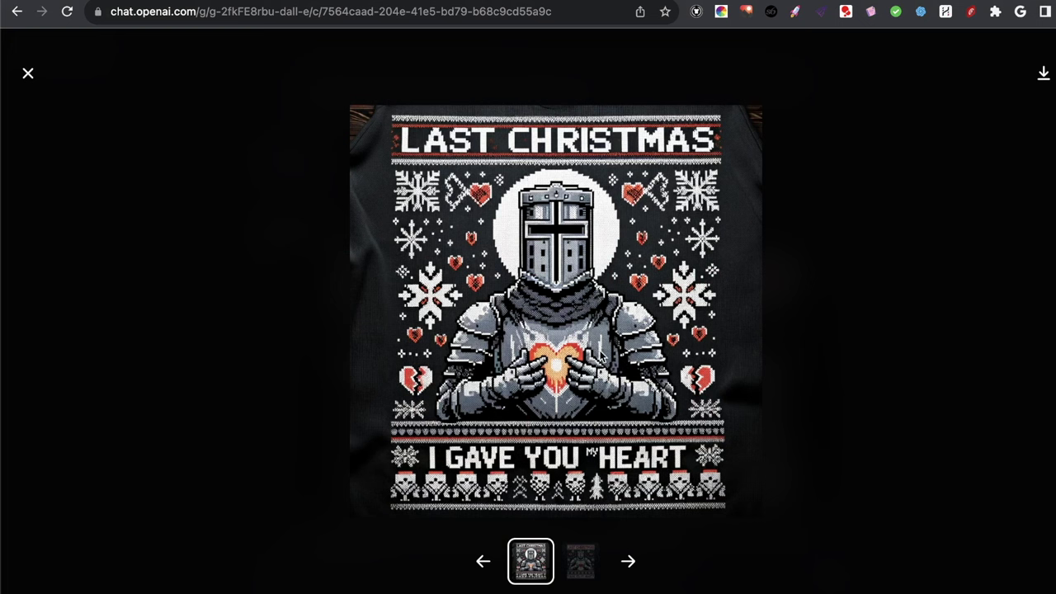
click(569, 566)
click(529, 569)
click(579, 561)
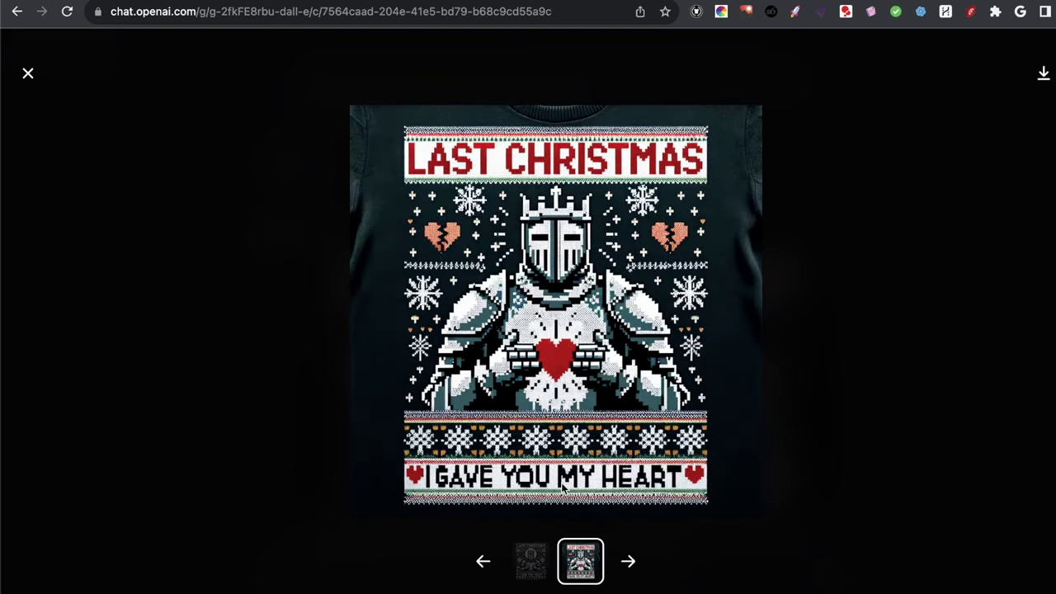
key(Escape)
- Read the request for pixel art Christmas sweater designs, view both resulting images enlarged, and close the viewer
scroll(642, 500, down, 2)
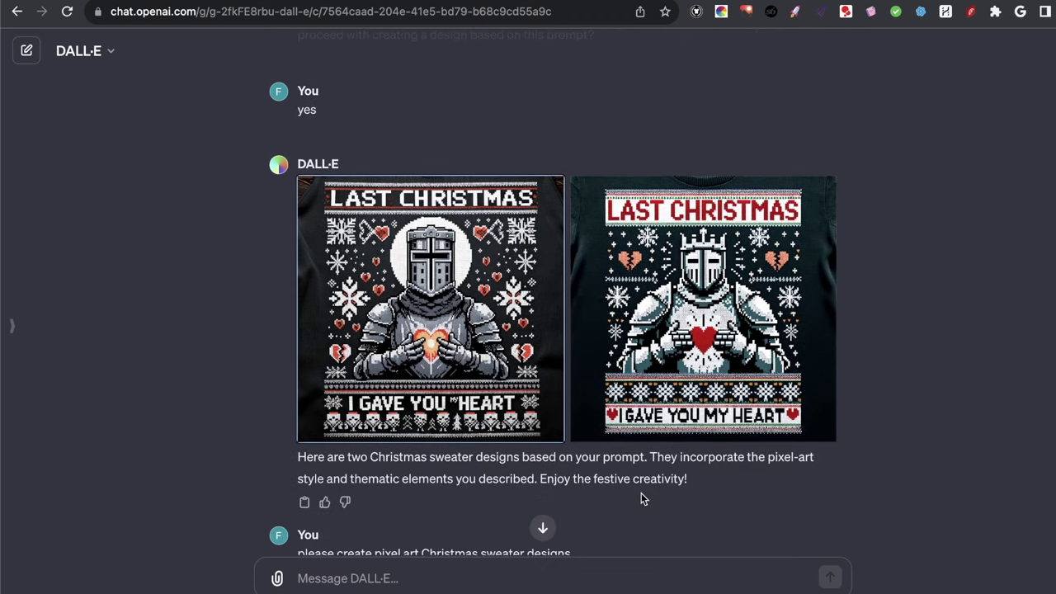
scroll(643, 500, down, 3)
scroll(641, 493, down, 7)
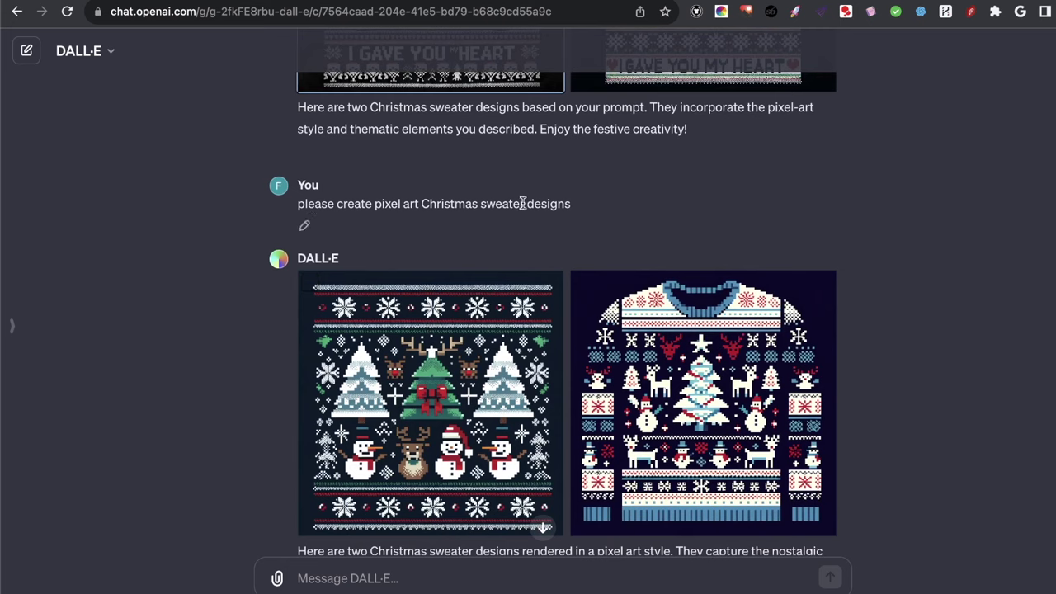
scroll(449, 218, down, 3)
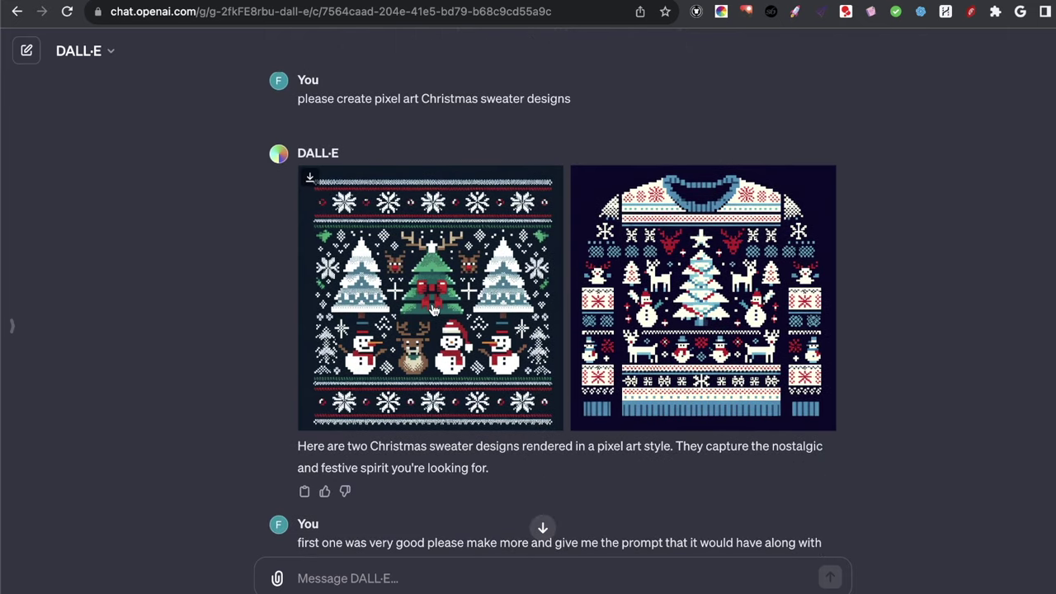
click(629, 289)
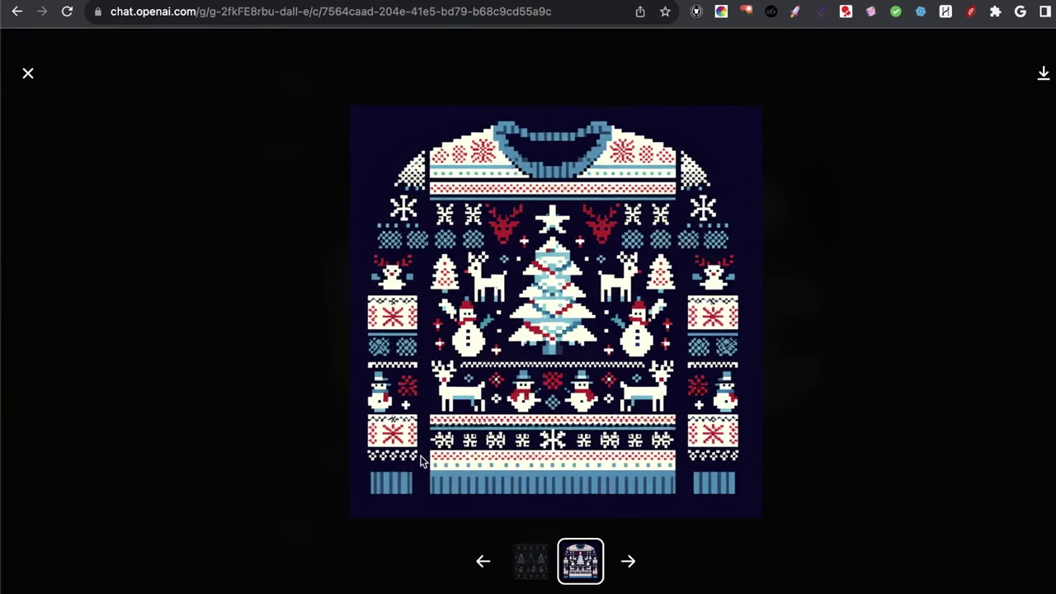
click(524, 578)
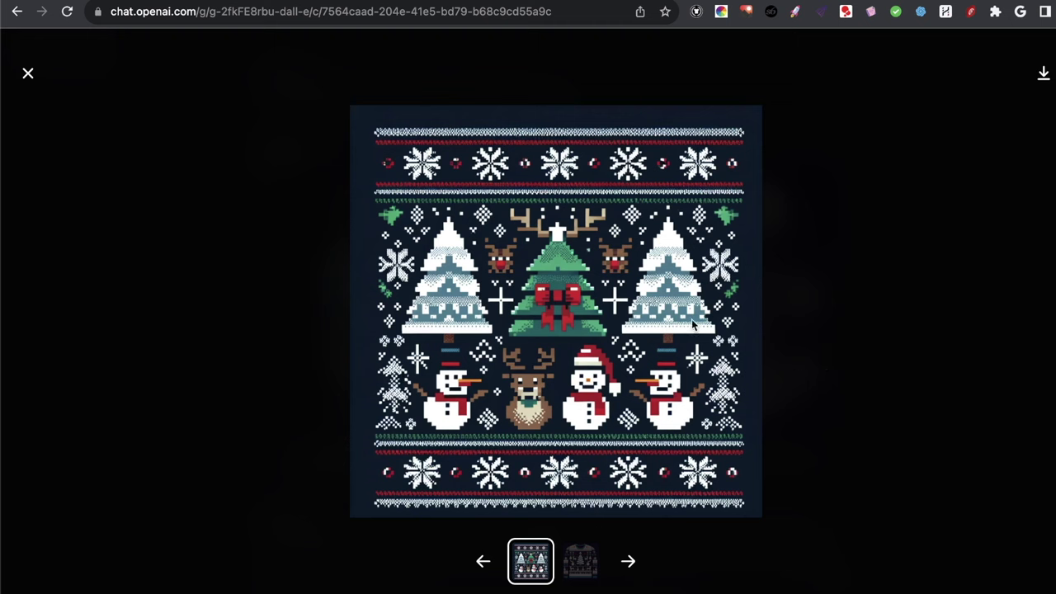
click(694, 325)
- Read the follow-up message and highlight its wording asking for more designs with the prompt and gen_id
scroll(464, 329, down, 3)
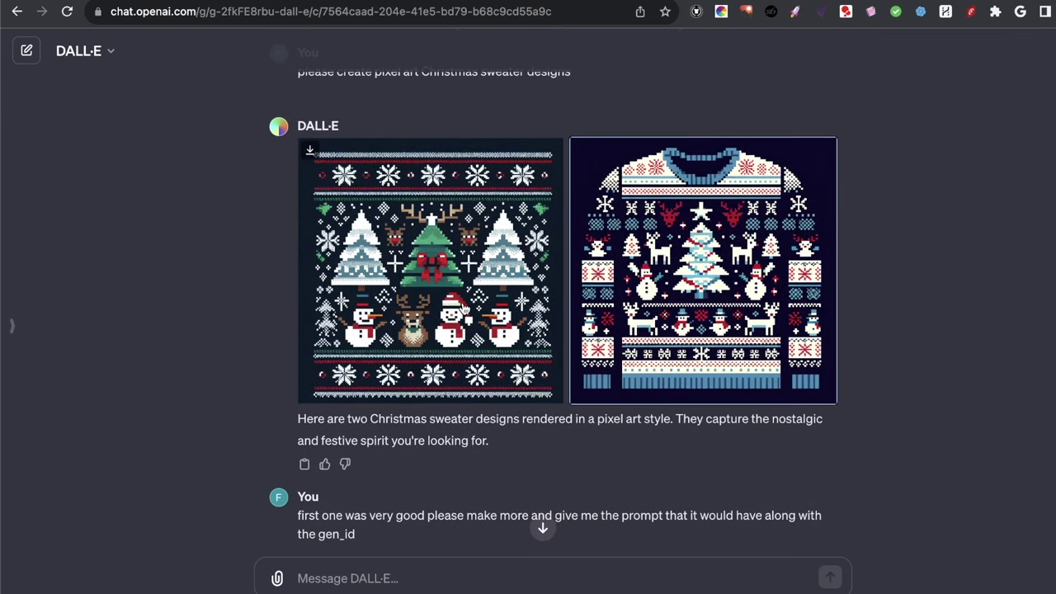
scroll(463, 301, down, 2)
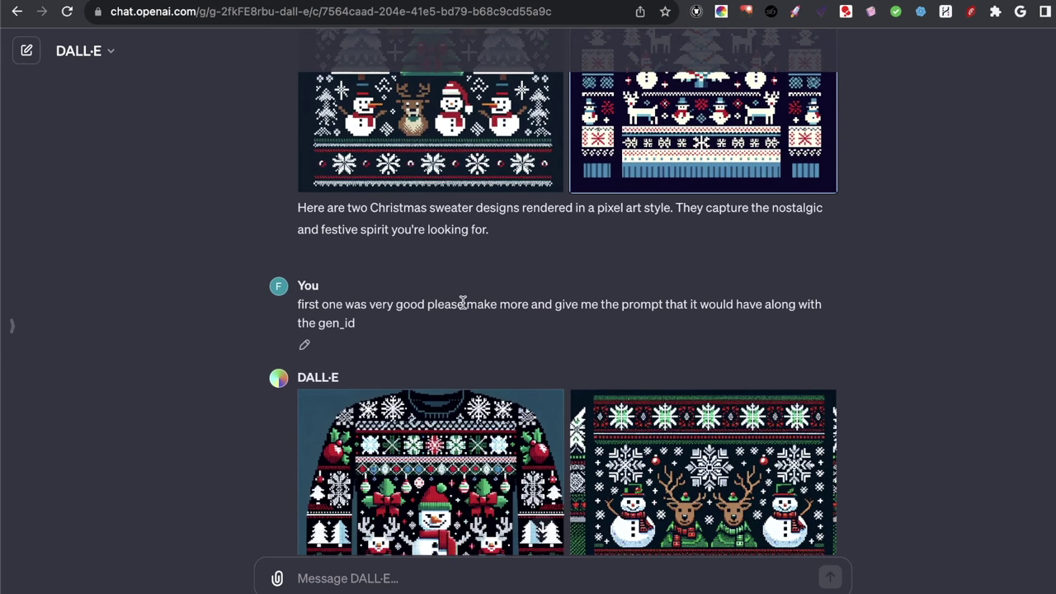
scroll(462, 303, down, 3)
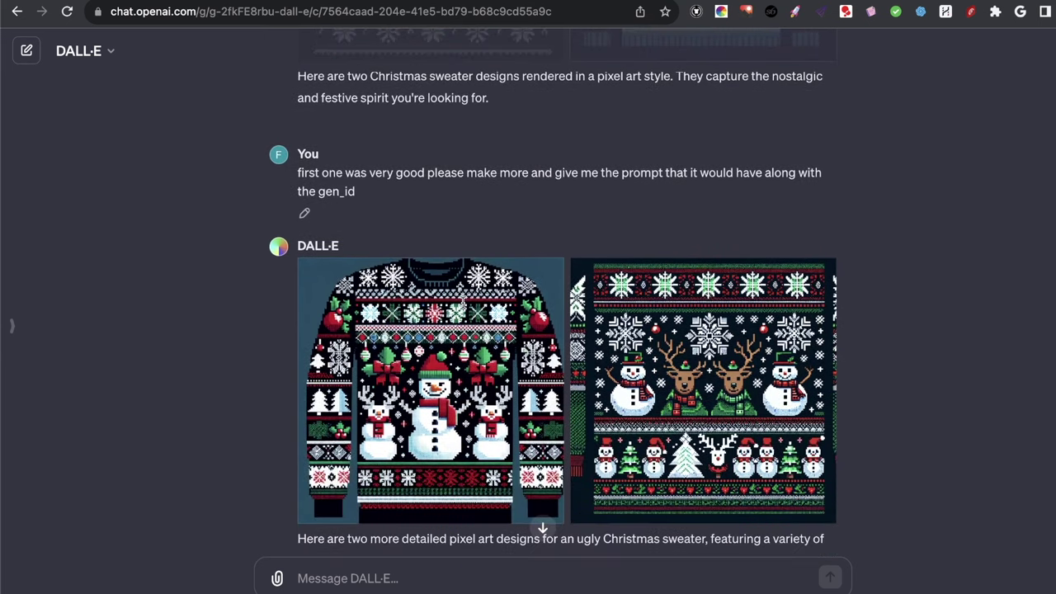
drag(298, 171, 556, 184)
click(501, 172)
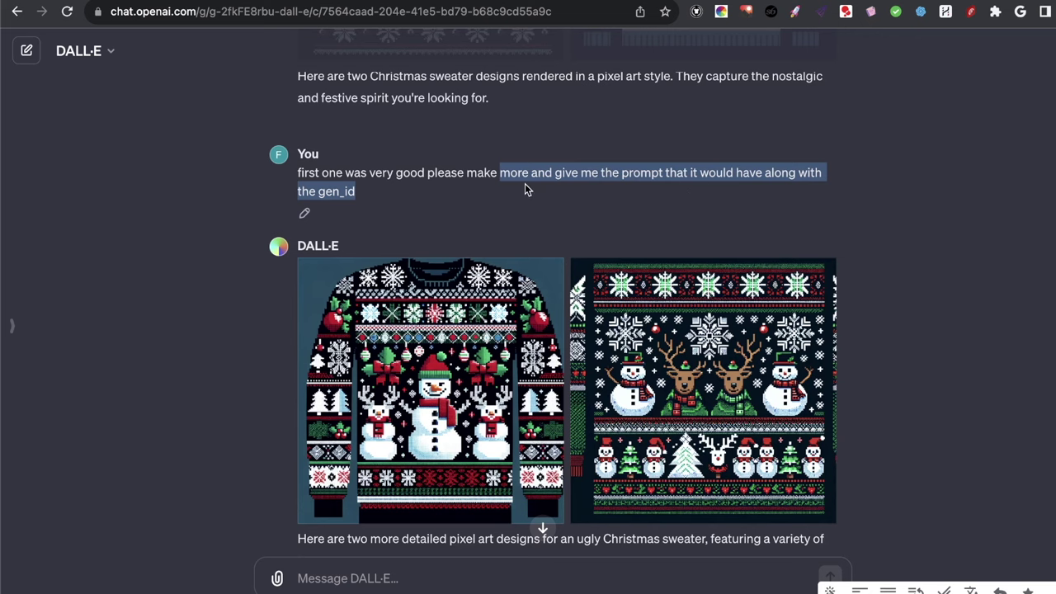
- View the design with three Christmas trees and snowmen enlarged, and close the image viewer
scroll(525, 183, up, 1)
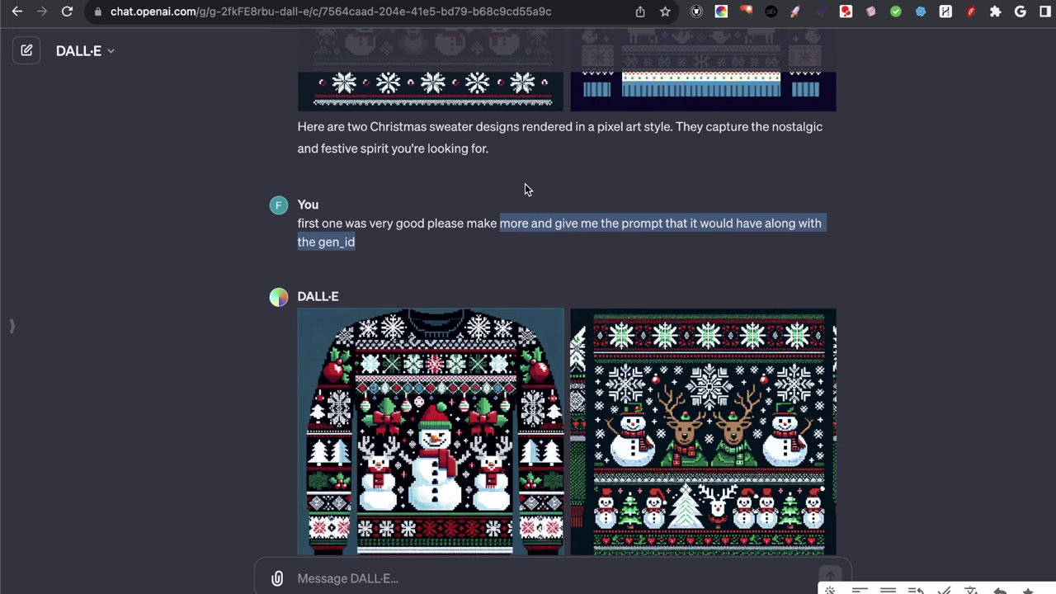
scroll(524, 189, up, 3)
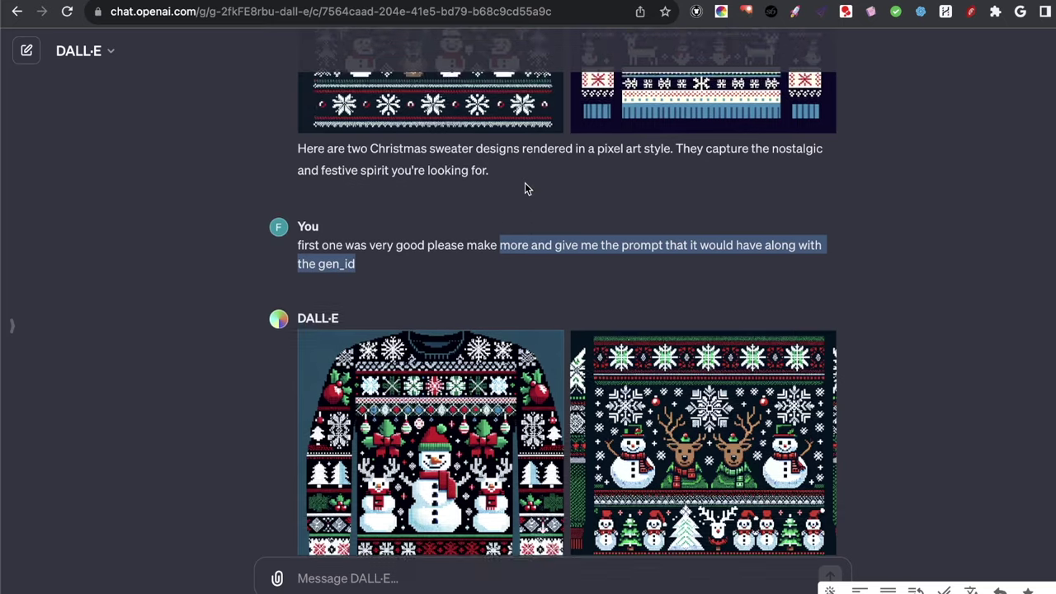
click(482, 188)
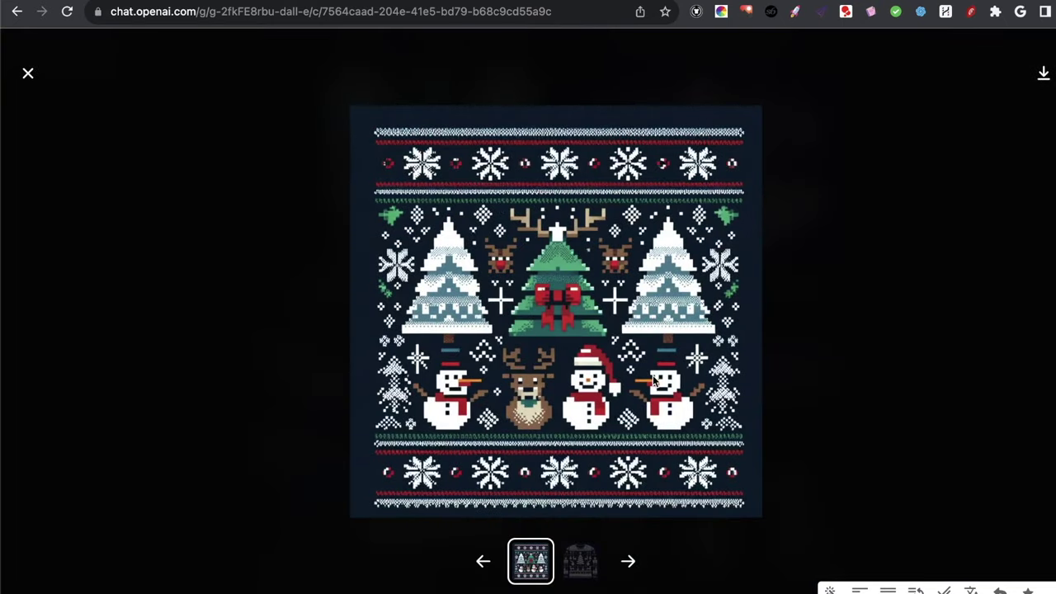
click(750, 423)
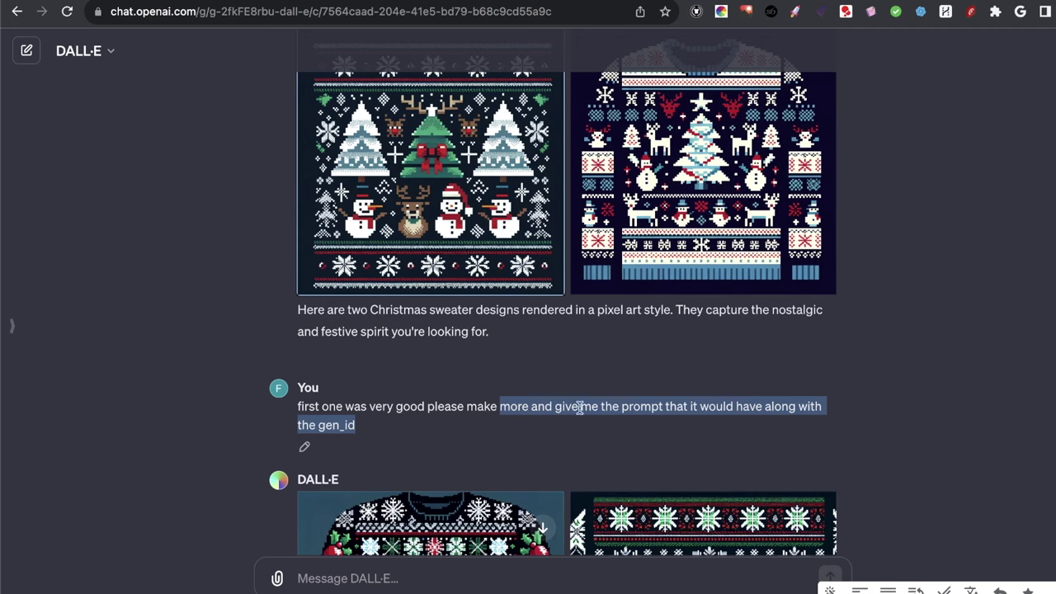
- Review the two follow-up designs, view the reindeer-and-snowmen pattern enlarged, and close it
scroll(577, 405, down, 3)
scroll(544, 429, up, 1)
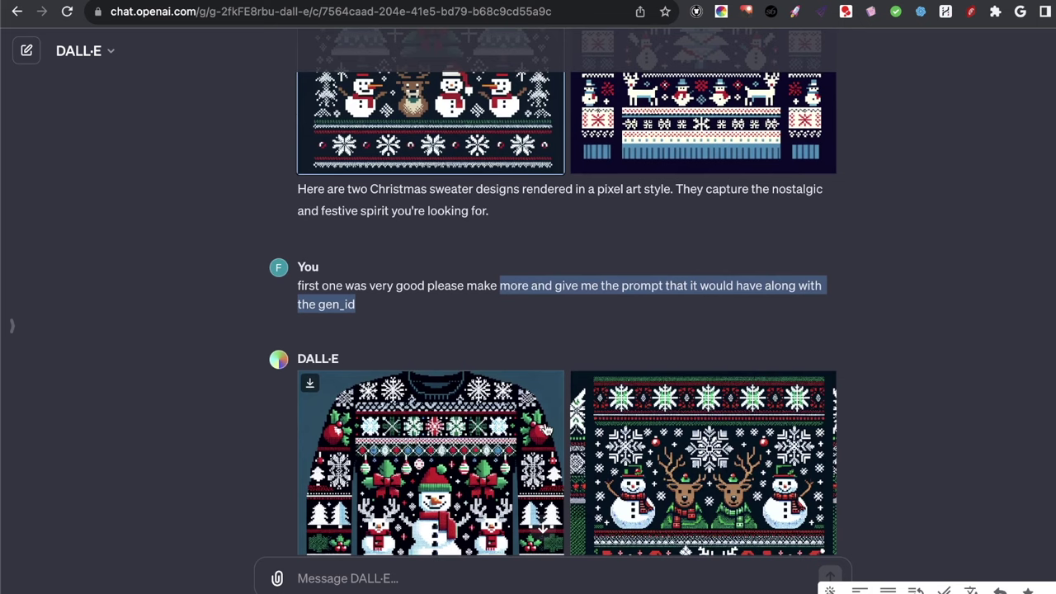
scroll(544, 429, down, 3)
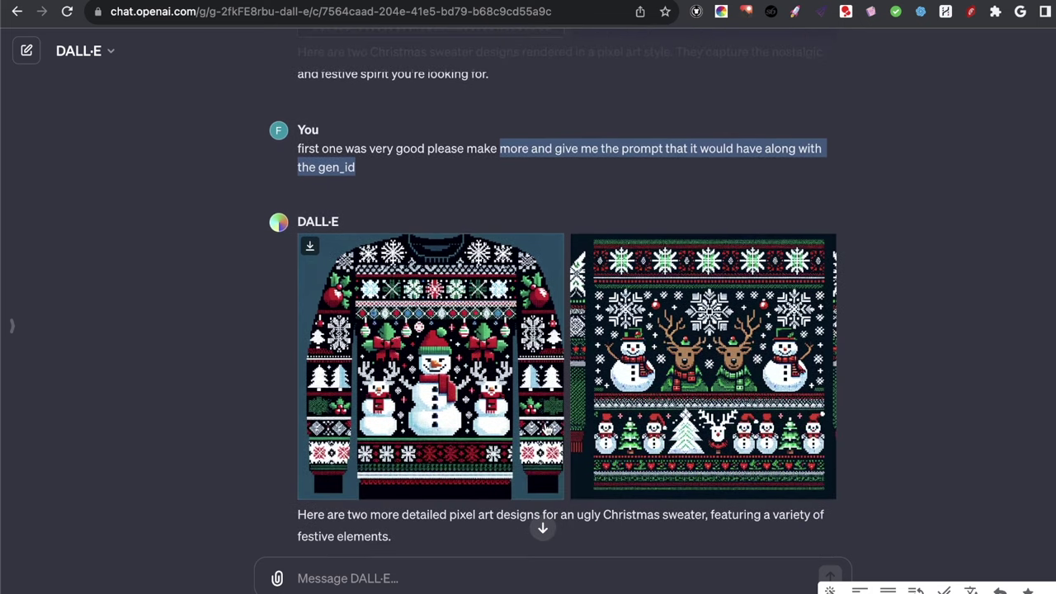
click(613, 347)
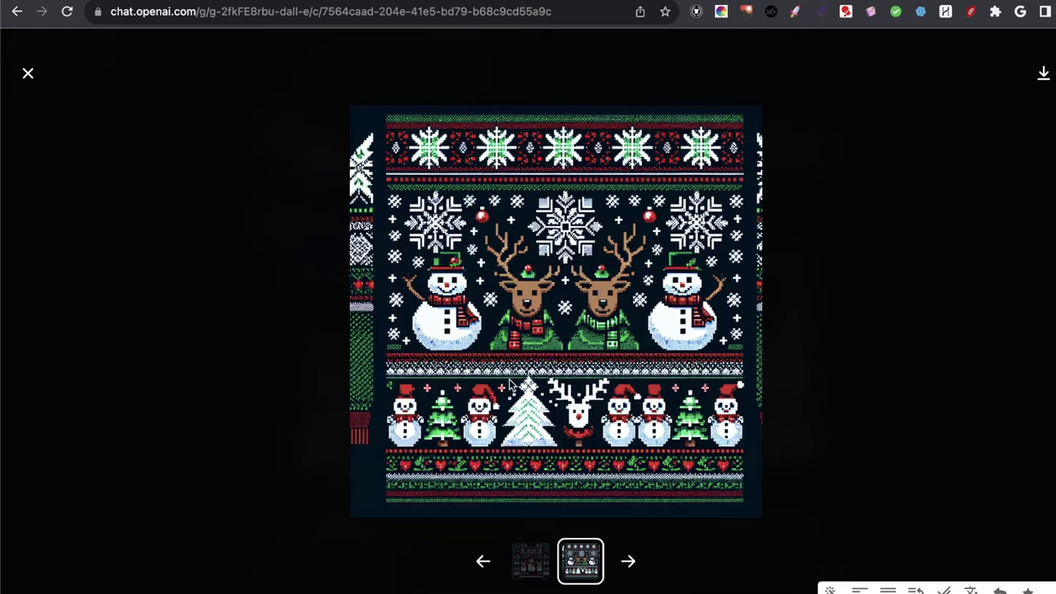
key(Escape)
- Recheck the earlier tree-and-snowmen pattern and the blue-collared sweater design enlarged, closing each one
scroll(504, 239, up, 3)
click(504, 217)
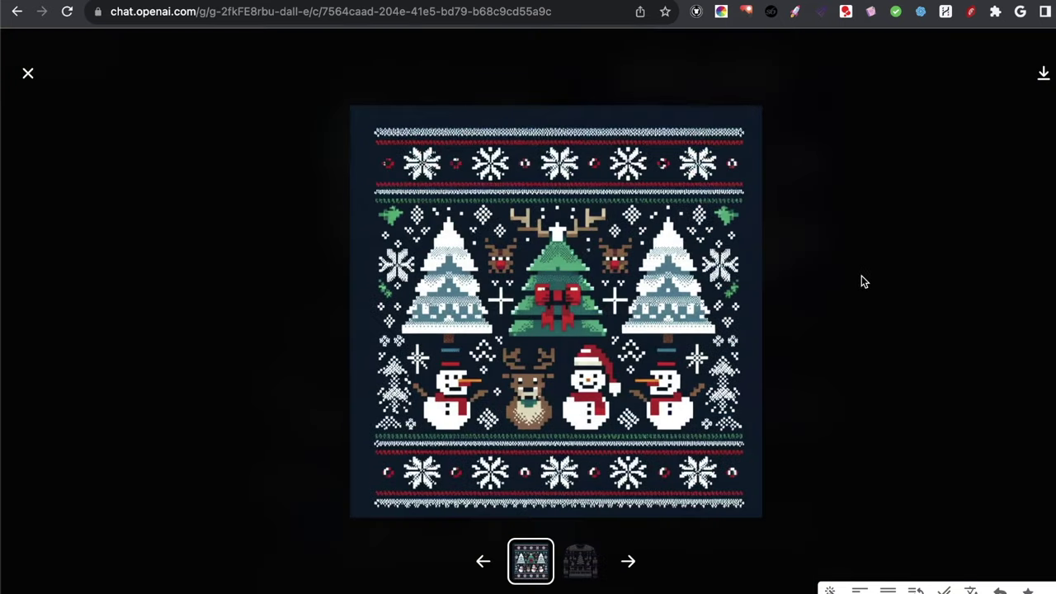
key(Escape)
click(808, 281)
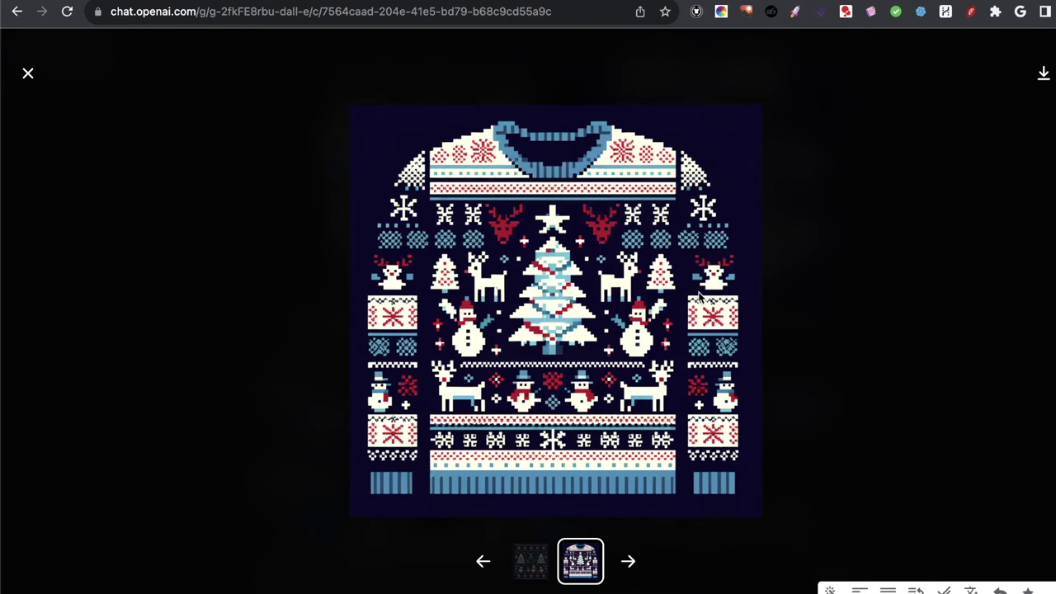
key(Escape)
- Read the prompt given for the first follow-up design, highlighting its description and the corresponding gen_id
scroll(611, 297, down, 7)
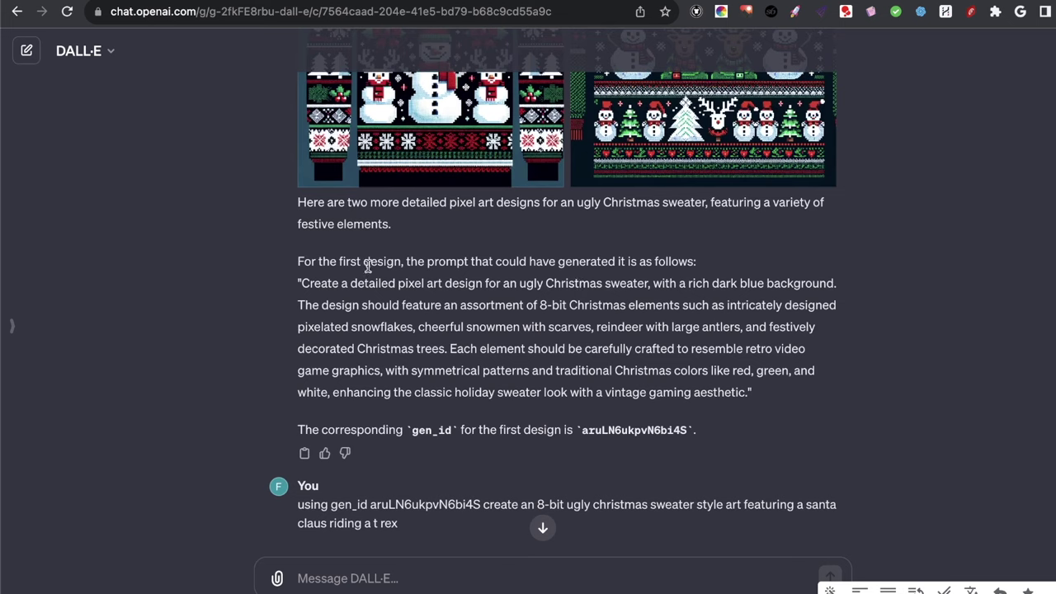
drag(327, 202, 607, 351)
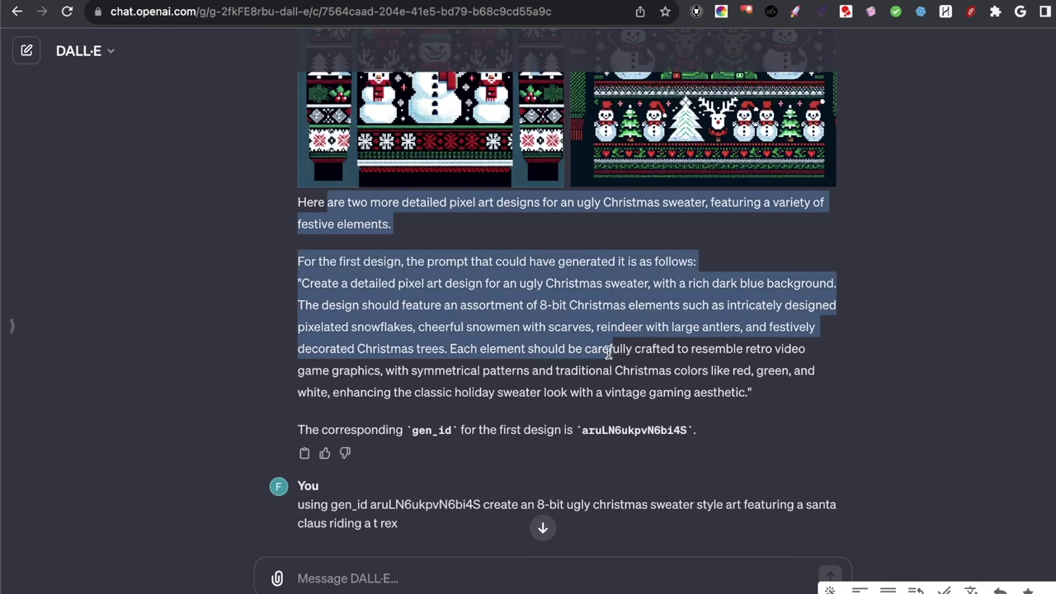
click(608, 350)
drag(340, 283, 658, 350)
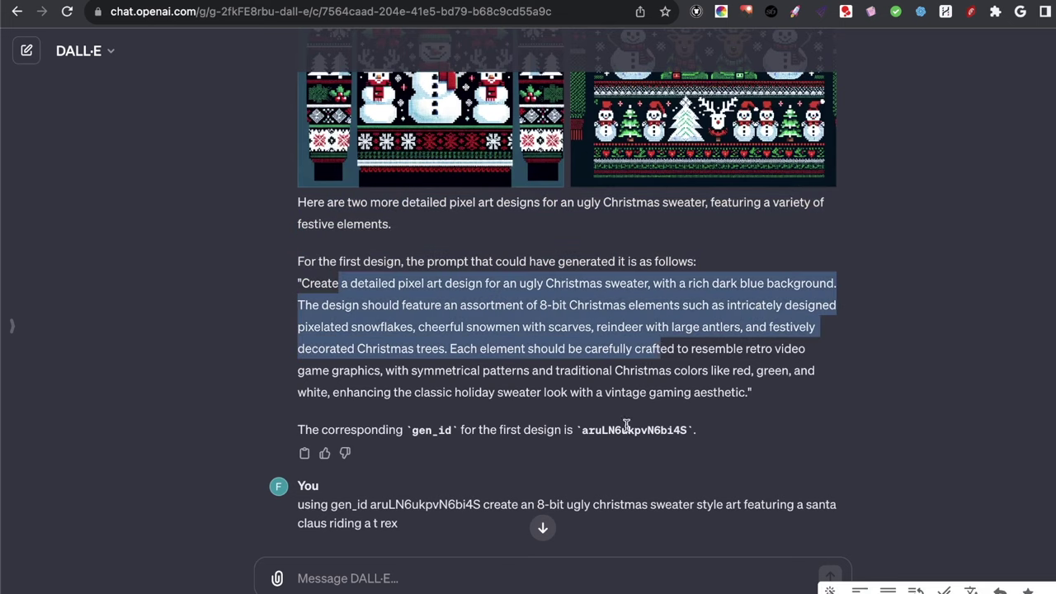
drag(688, 430, 601, 430)
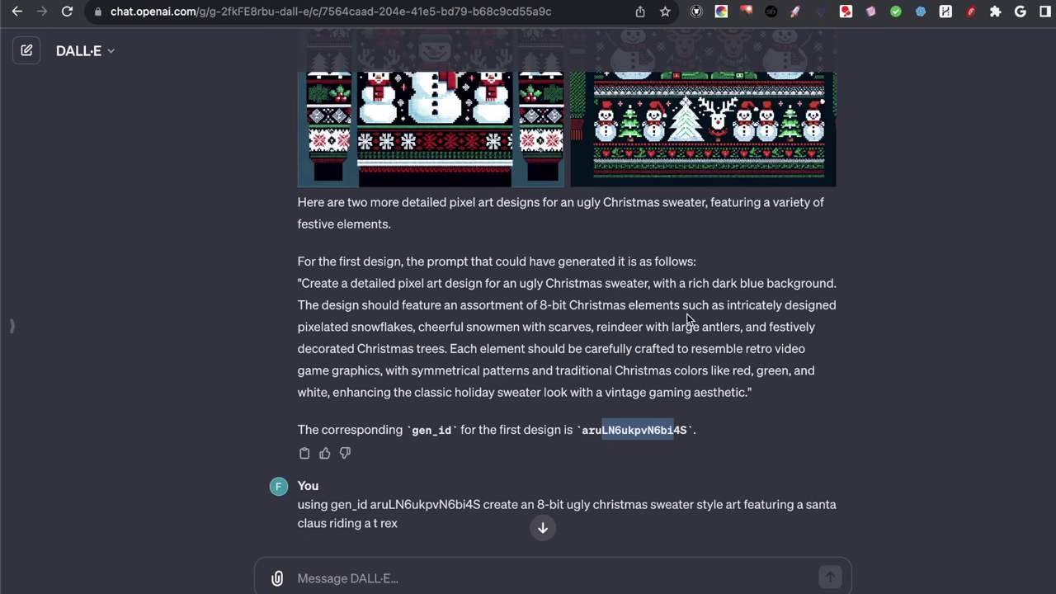
- Compare the follow-up designs and their prompt with the gen_id-based request for Santa Claus riding a T-Rex
scroll(631, 325, up, 4)
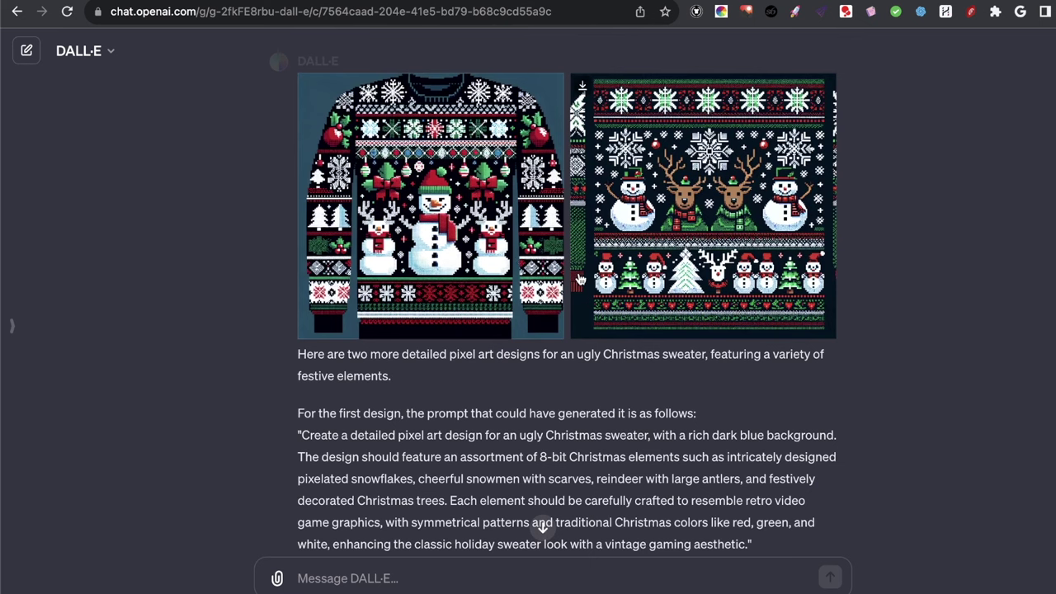
scroll(582, 281, down, 3)
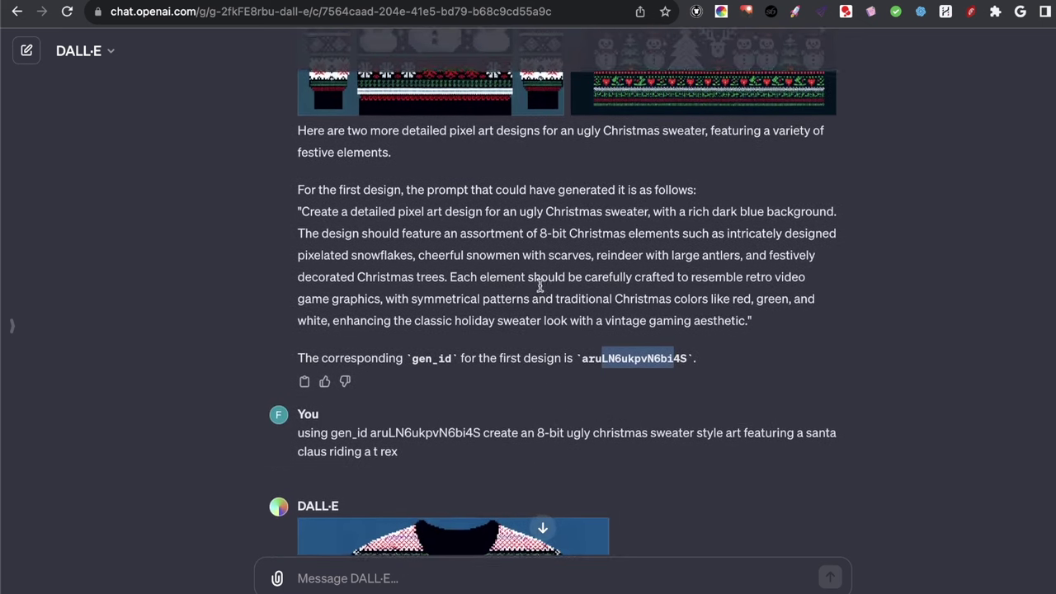
scroll(536, 287, down, 3)
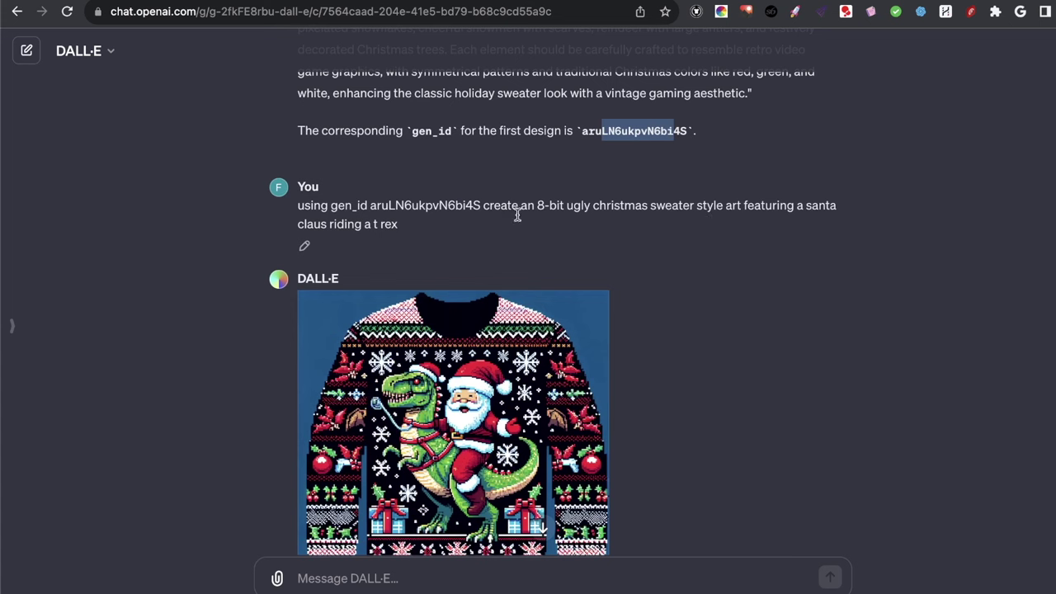
scroll(613, 225, up, 3)
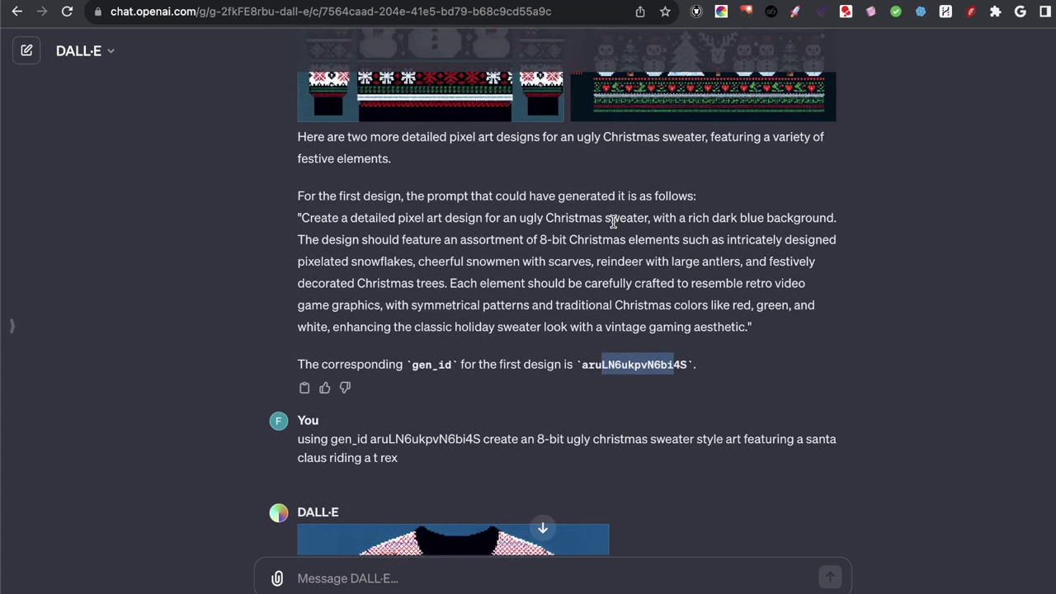
scroll(613, 221, down, 5)
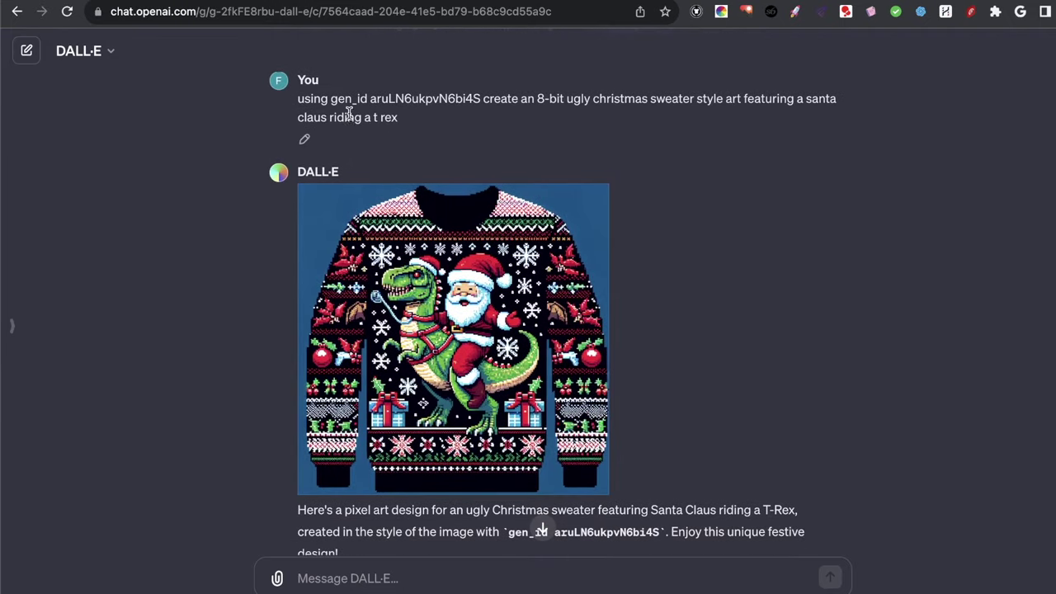
- Highlight the gen_id and the words "christmas sweater style" in the Santa Claus T-Rex request
drag(361, 98, 448, 136)
scroll(403, 117, up, 1)
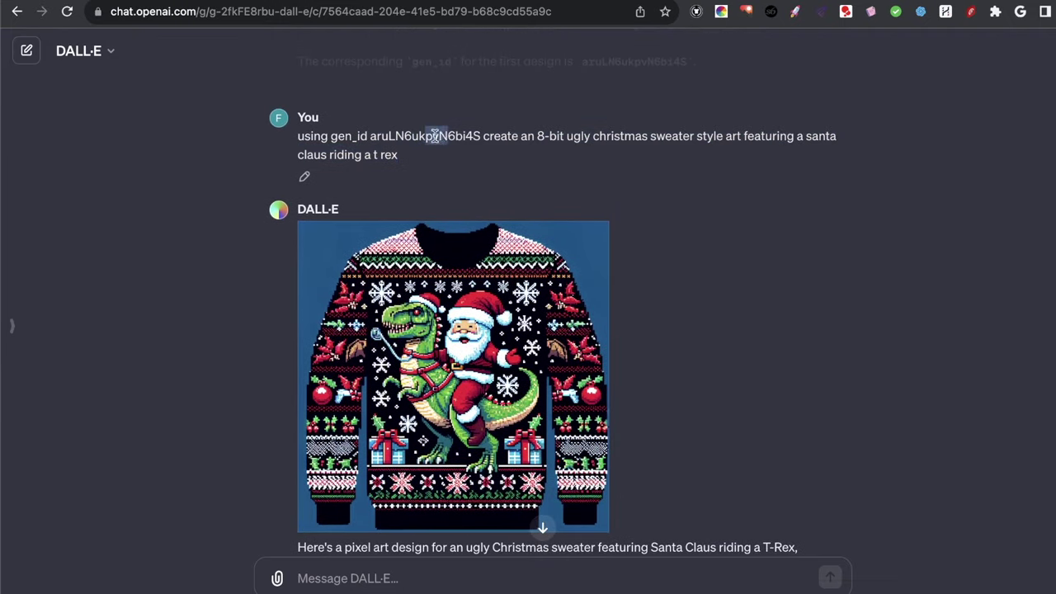
click(546, 136)
drag(591, 136, 739, 147)
scroll(749, 139, down, 1)
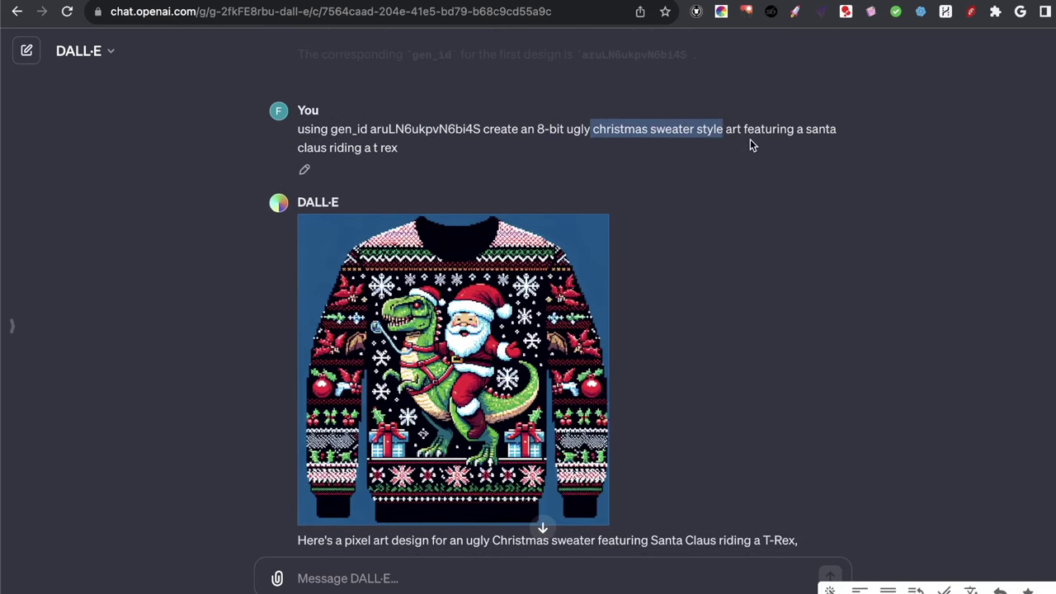
- View the generated Santa Claus riding a T-Rex sweater design enlarged, and close the image viewer
scroll(400, 161, down, 3)
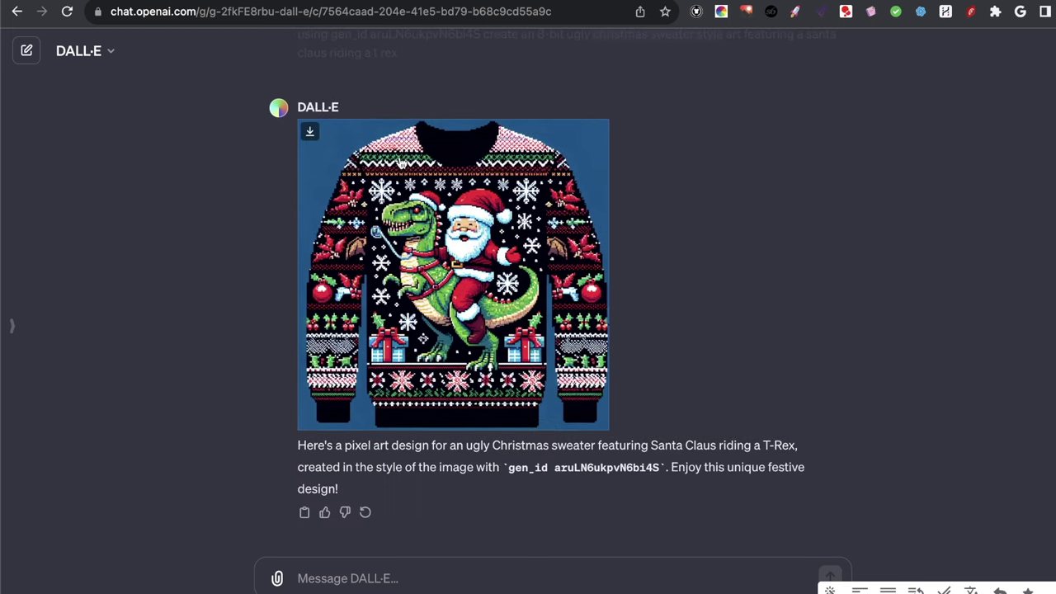
click(514, 223)
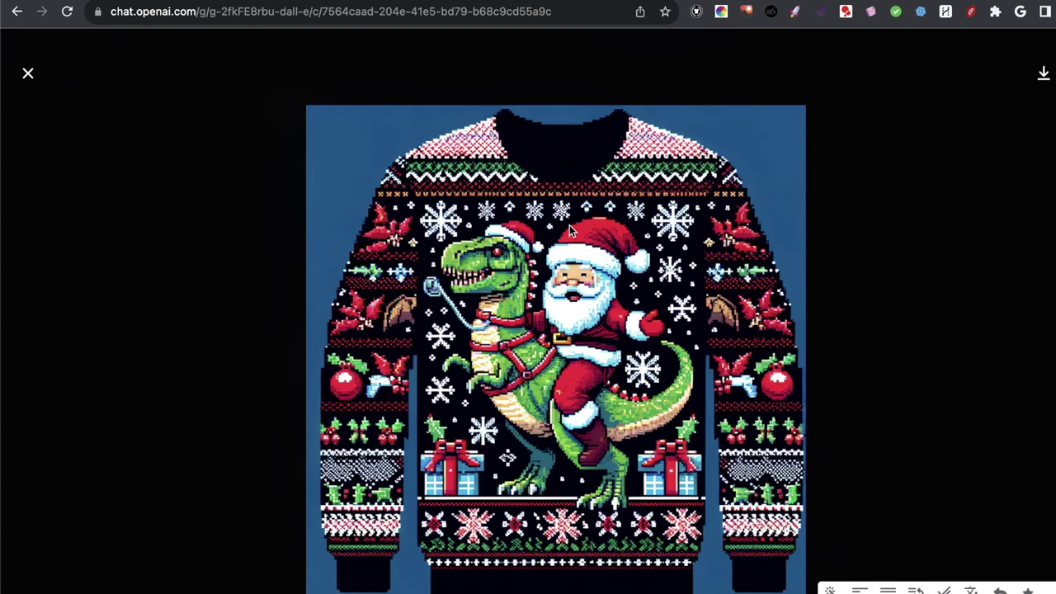
key(Escape)
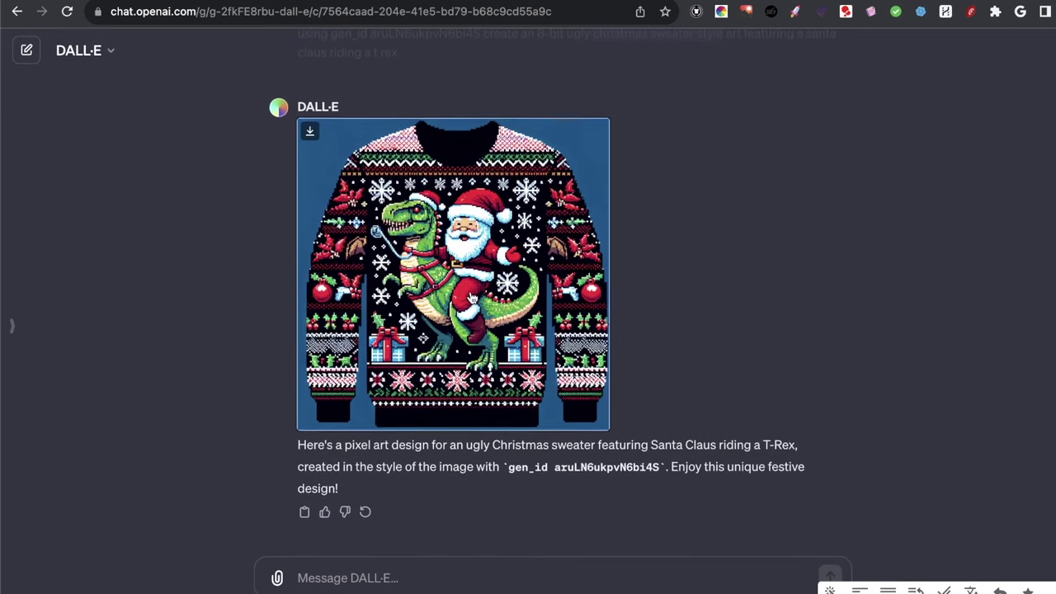
- Request the image "please create for me a ugly Christmas 8 bit design of a christmas tree with colorful ornaments on it"
click(375, 581)
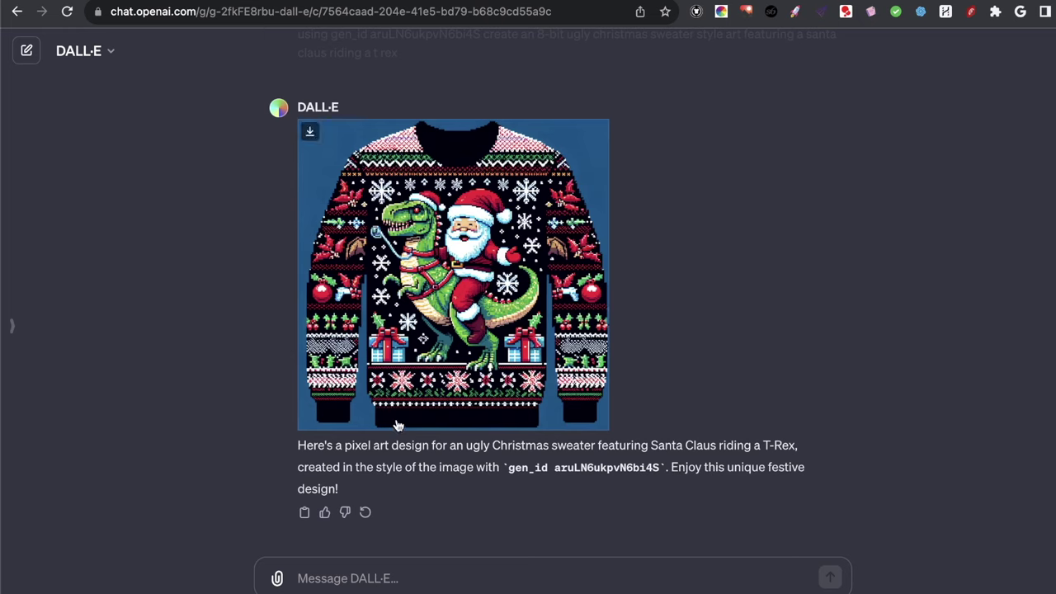
text(pleac)
text(e create for me)
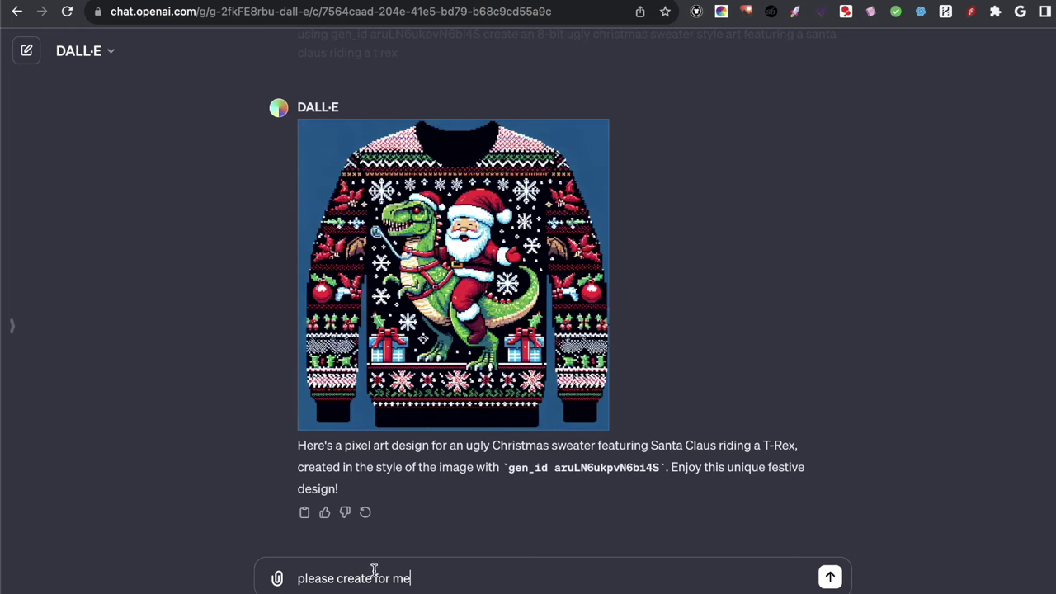
drag(332, 578, 431, 577)
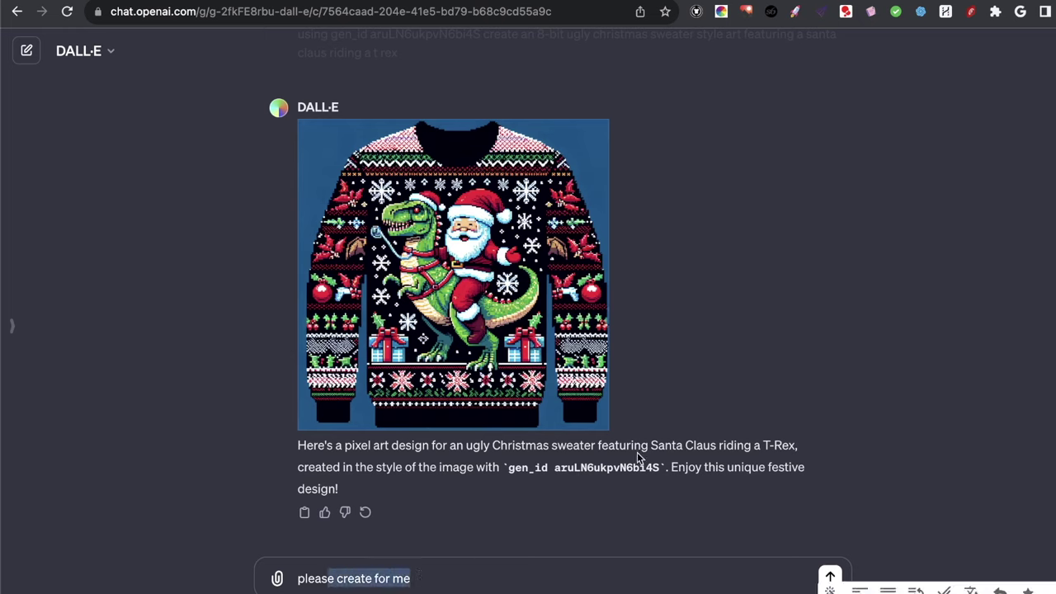
key(Right)
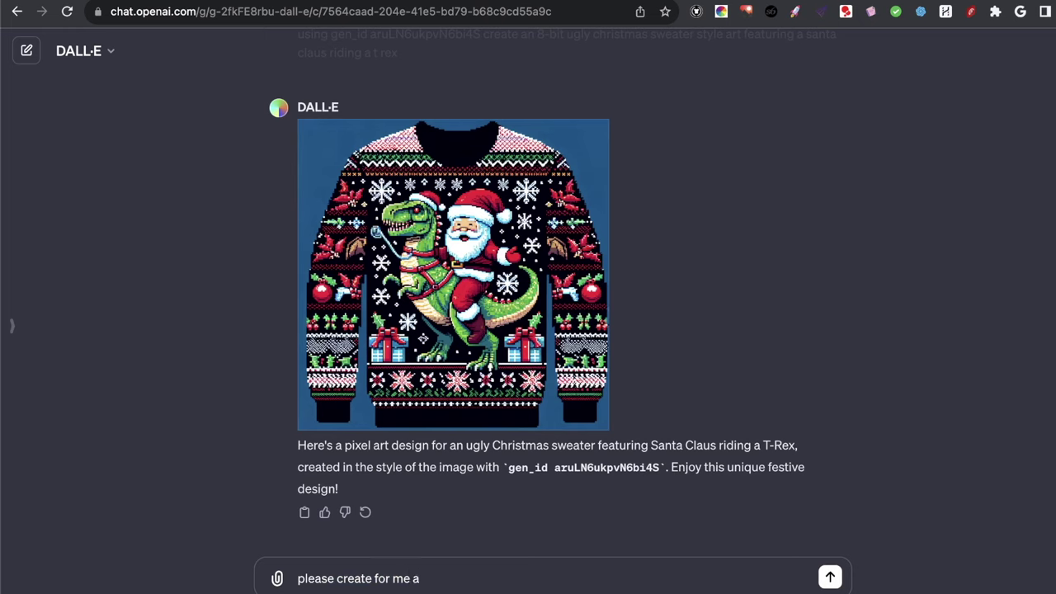
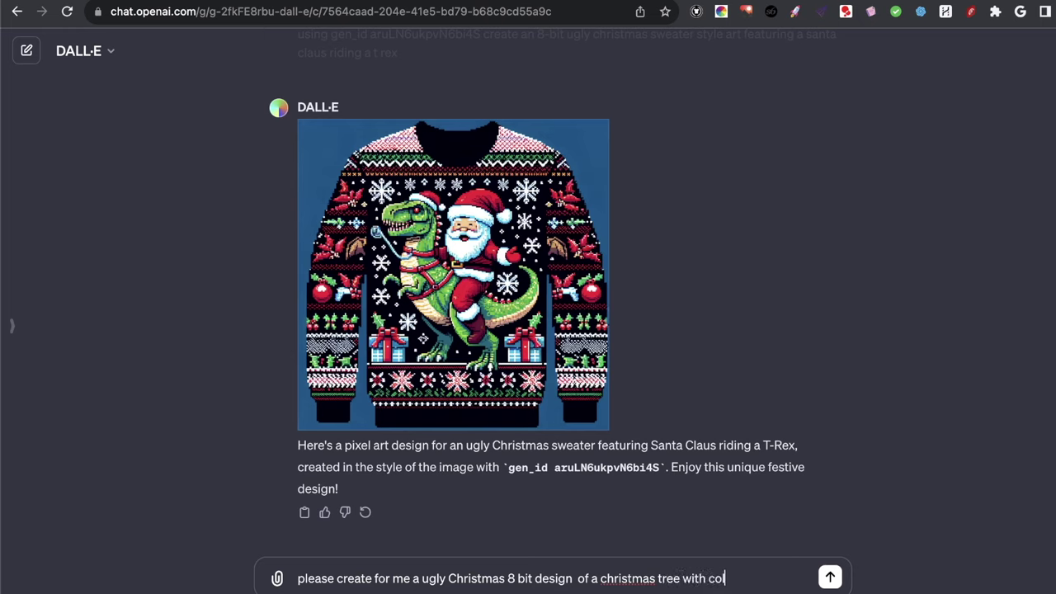
text(colorful ornaments on it)
key(Return)
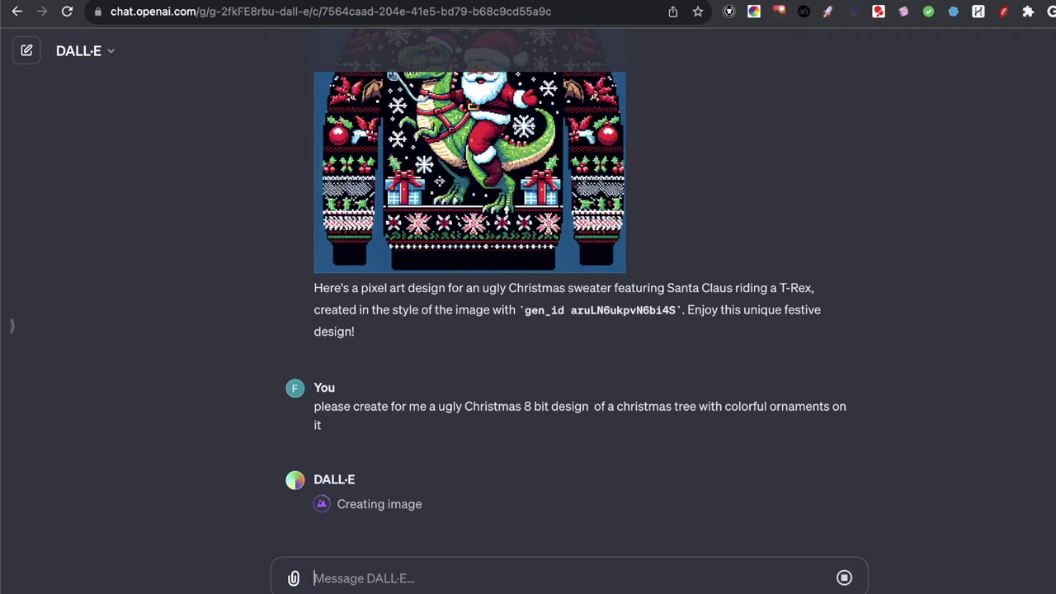
- Switch to Luminar Neo and postpone its software update
mouse_move(434, 360)
scroll(429, 285, up, 1)
scroll(479, 277, down, 1)
key(F4)
key(F4)
scroll(578, 363, up, 3)
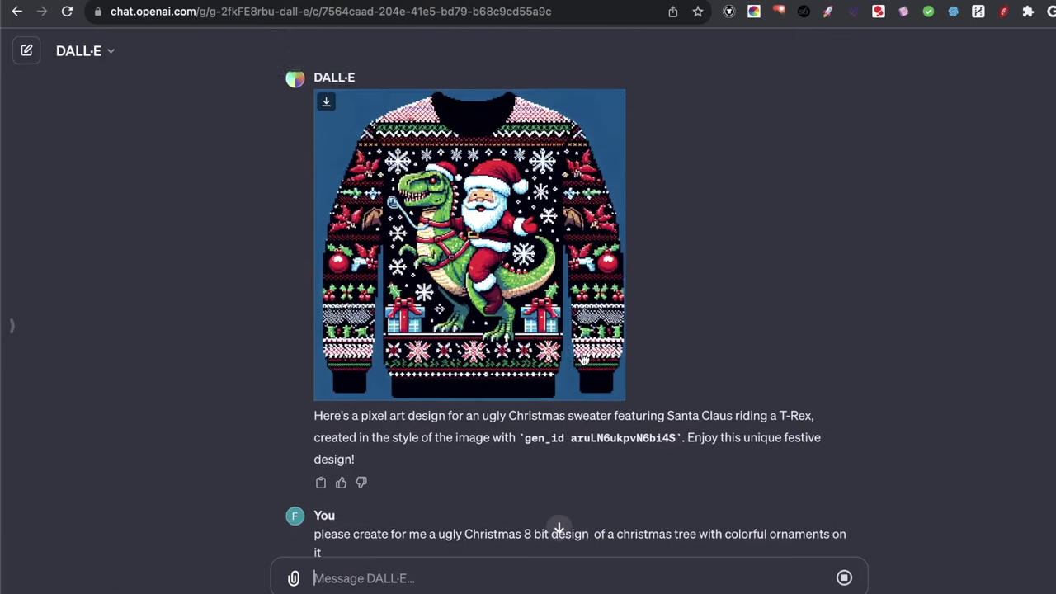
scroll(569, 347, down, 3)
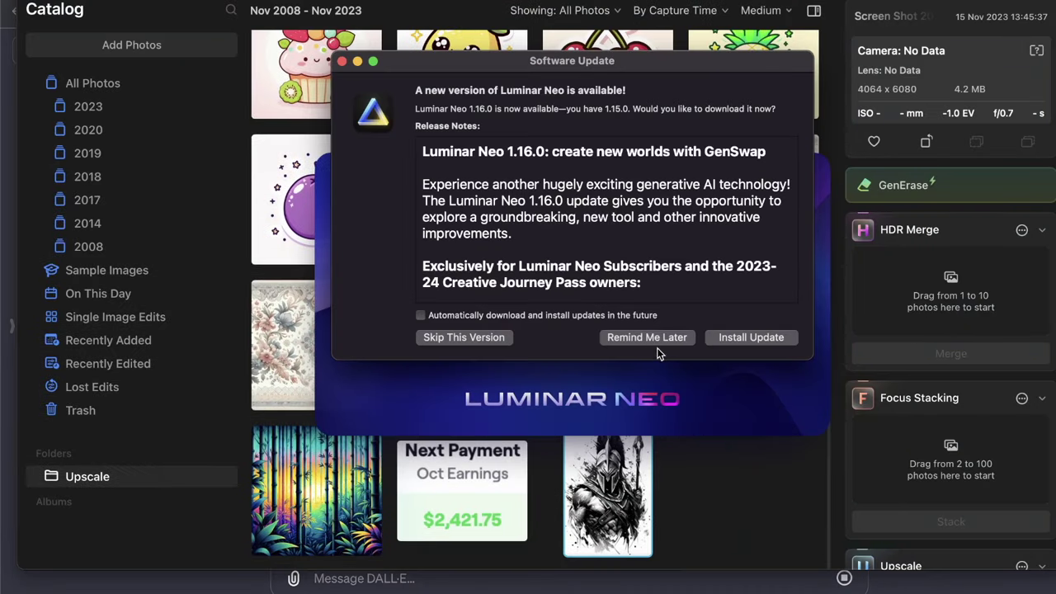
click(663, 339)
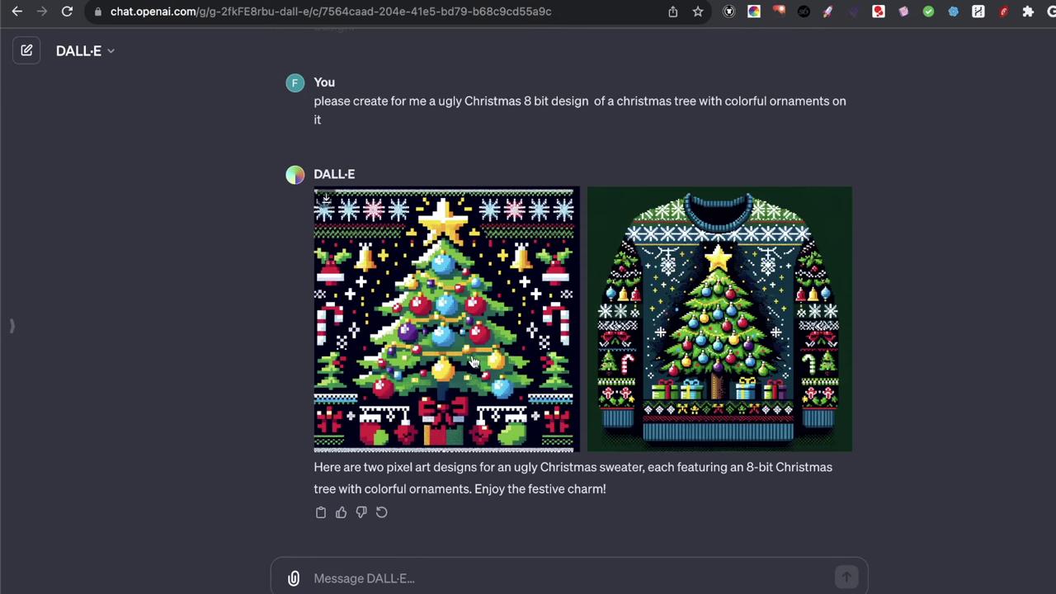
- View the first generated Christmas tree design enlarged in the DALL·E chat, close the viewer and download the image
click(464, 364)
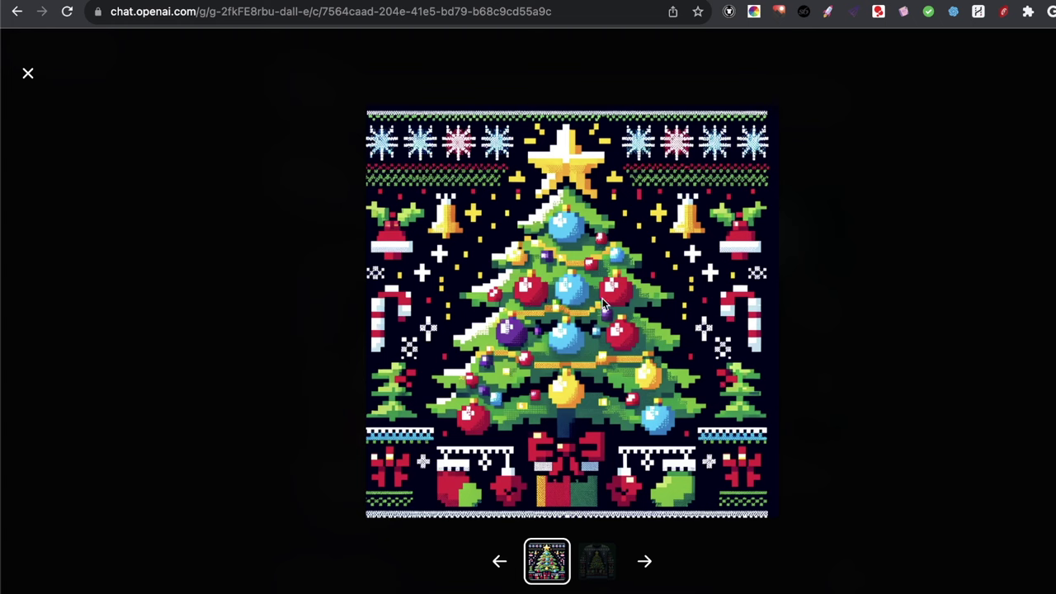
click(330, 324)
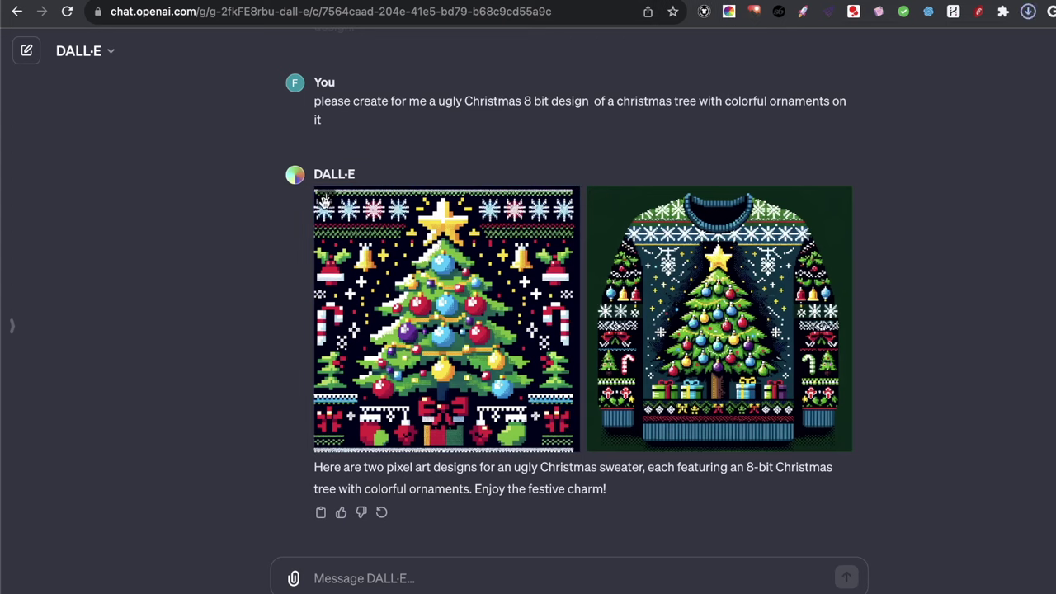
- Switch to Luminar Neo, browse the photos in the Upscale folder and view the Oct Earnings image enlarged
key(super+Tab)
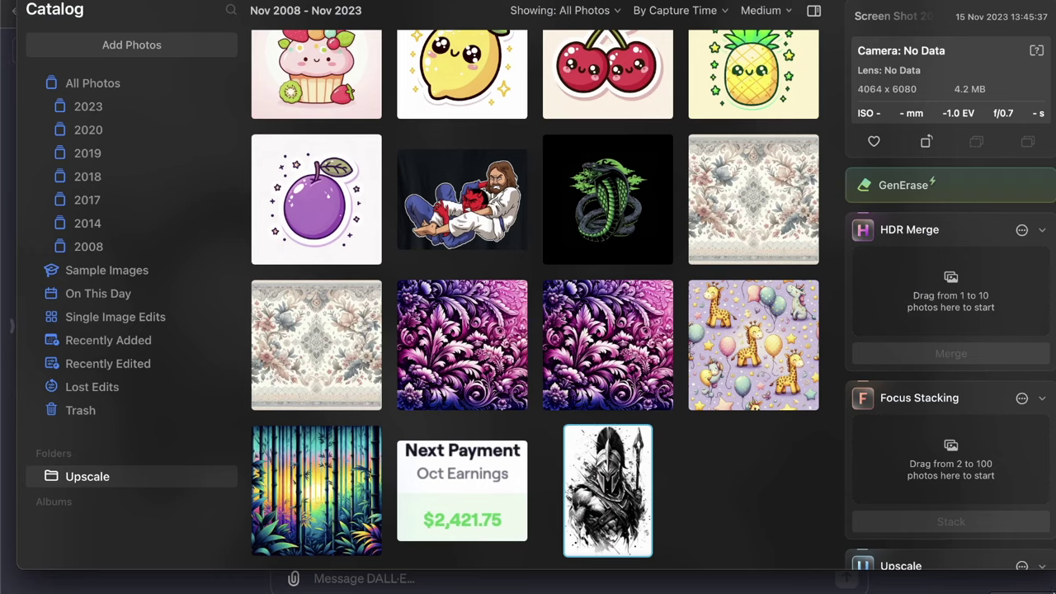
scroll(554, 256, up, 5)
scroll(601, 262, down, 5)
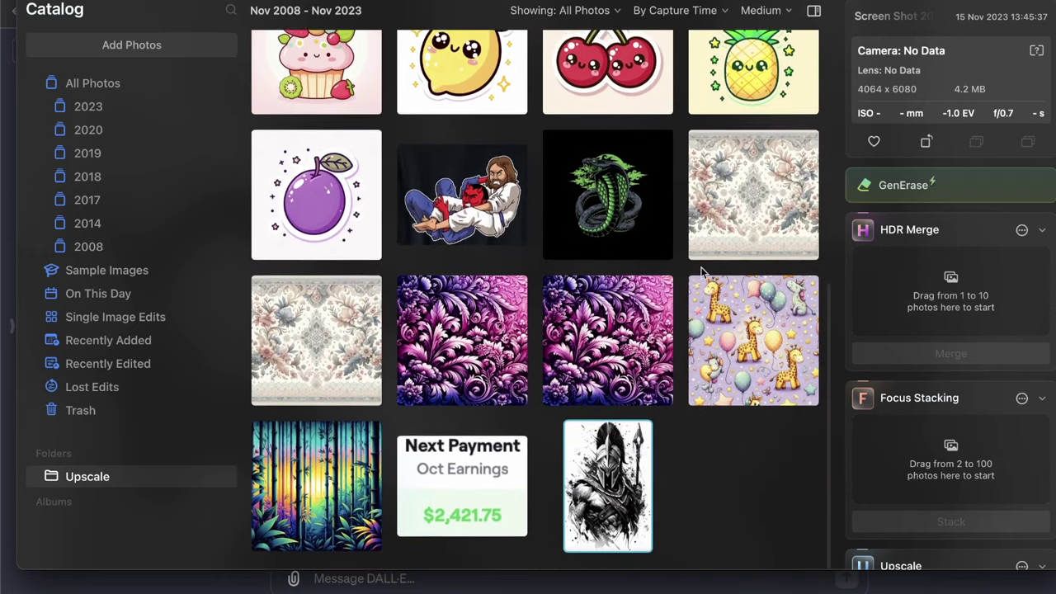
scroll(641, 251, up, 5)
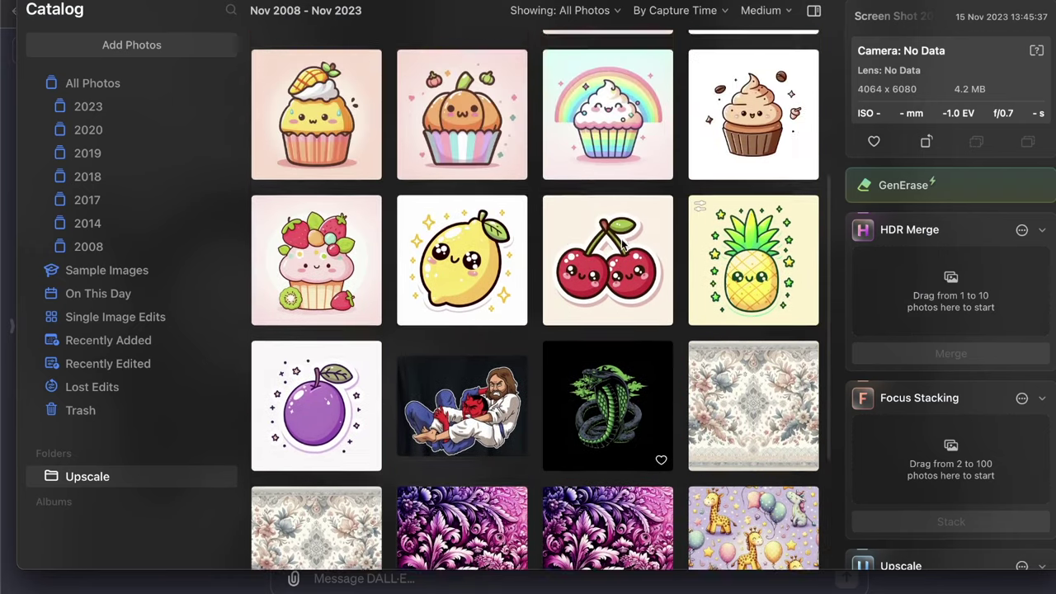
scroll(540, 410, down, 5)
click(458, 507)
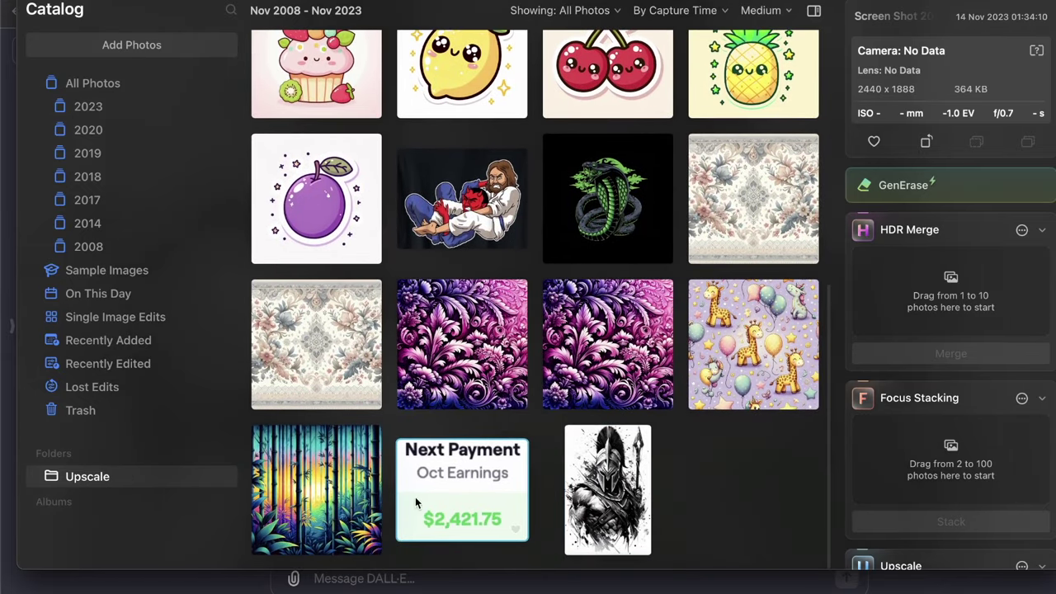
double_click(486, 472)
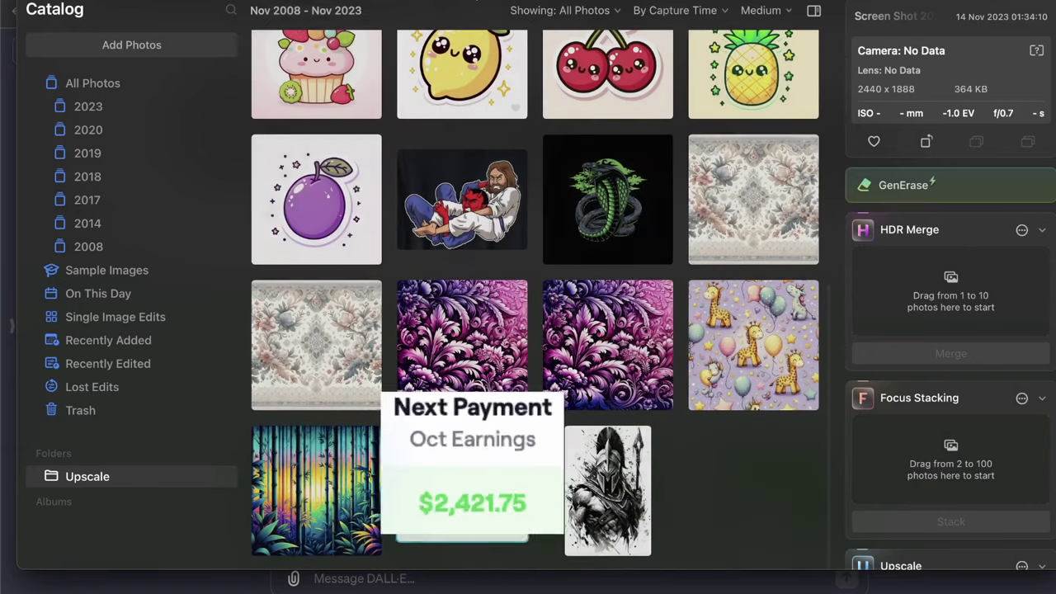
- Add the downloaded full-frame Christmas tree design to the catalog and view it enlarged
double_click(627, 211)
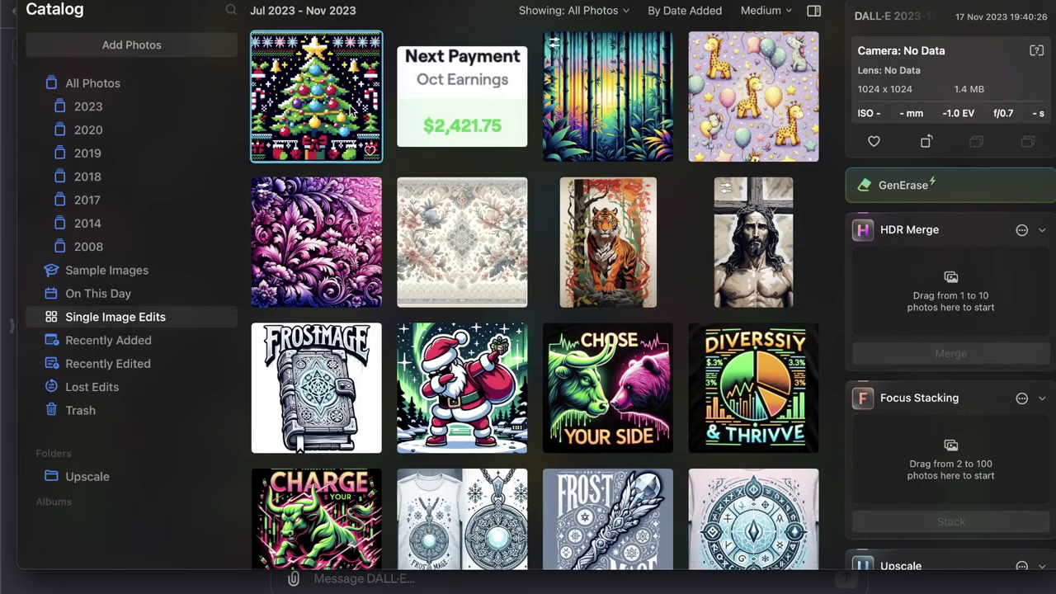
double_click(350, 110)
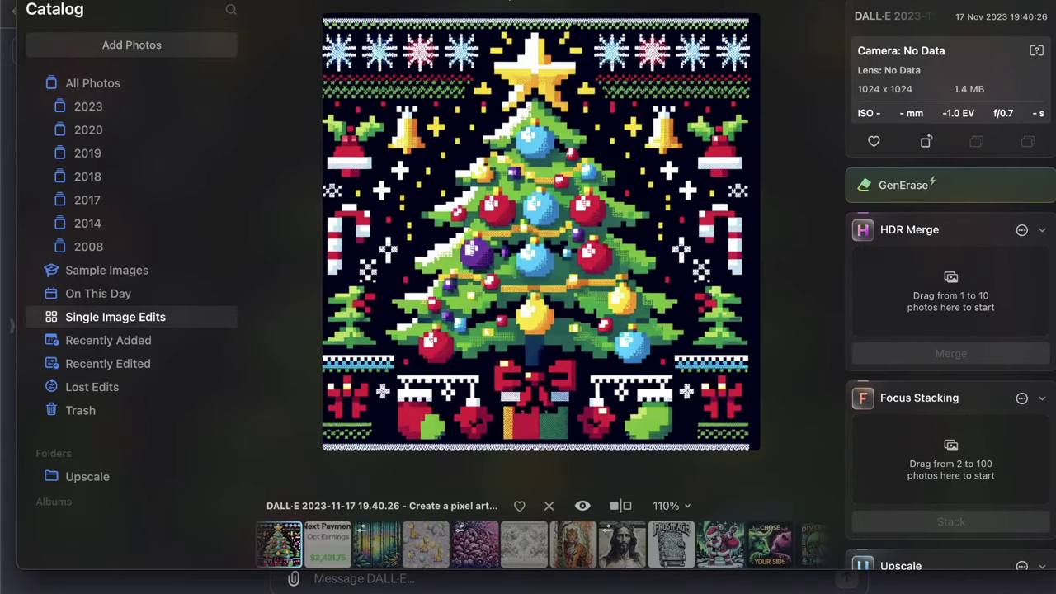
key(Escape)
- Upscale the full-frame Christmas tree design by 4x and view the upscaled copy enlarged
drag(316, 97, 949, 446)
scroll(961, 459, down, 5)
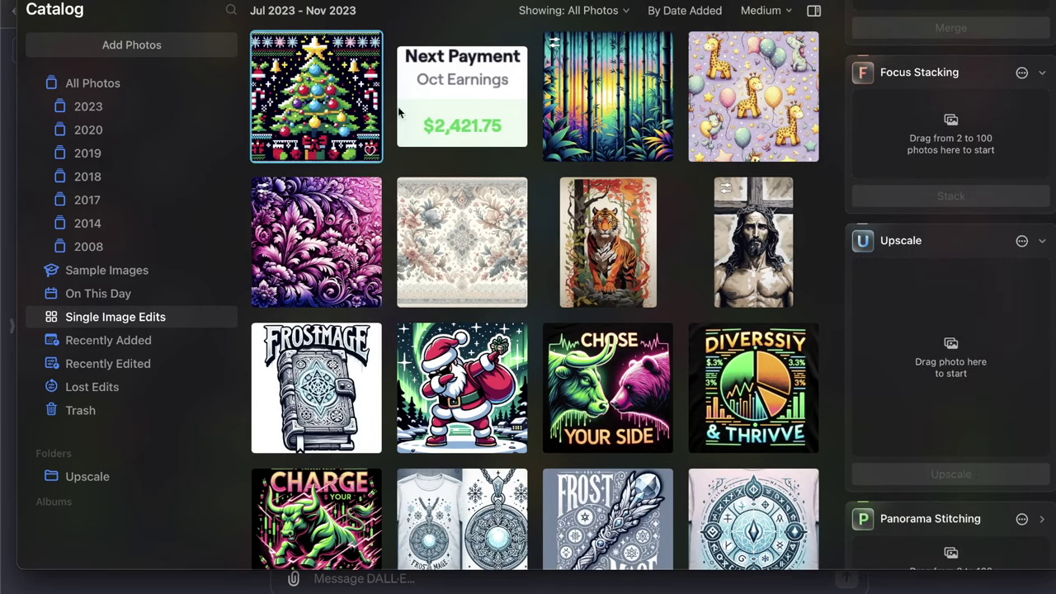
click(960, 445)
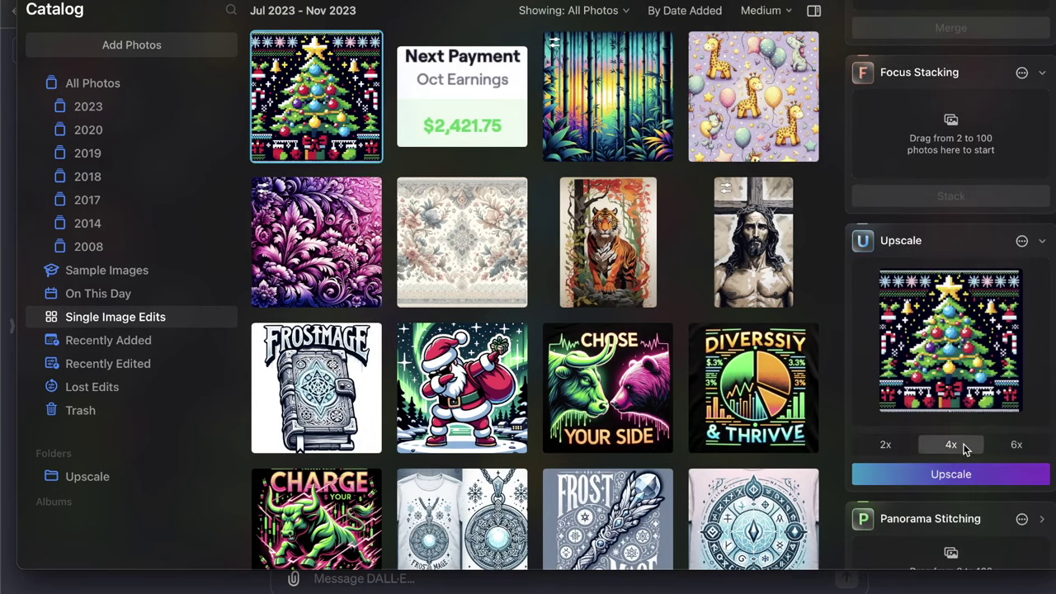
scroll(949, 355, up, 5)
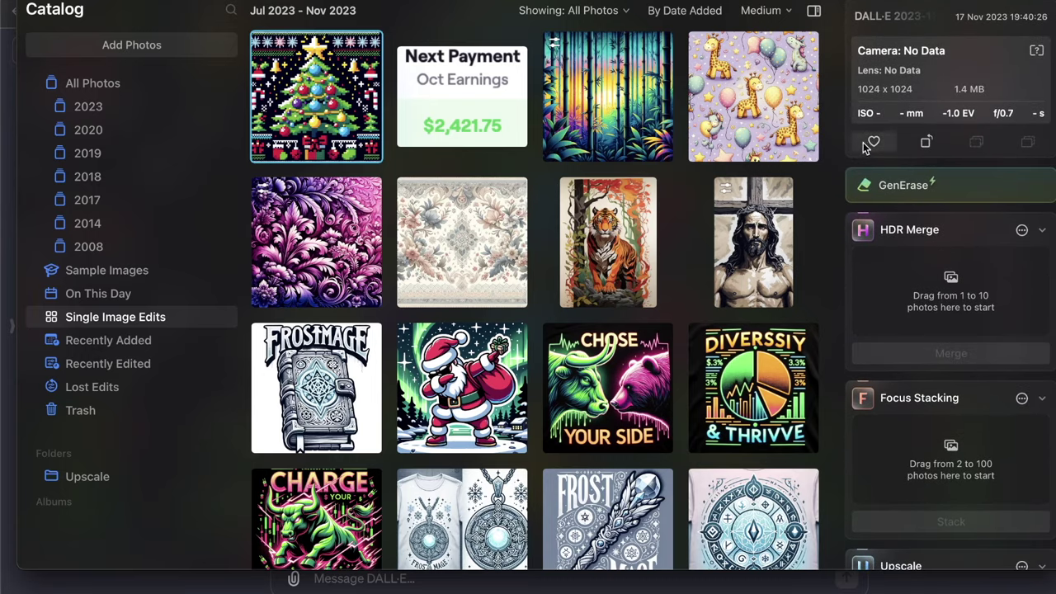
scroll(970, 268, down, 5)
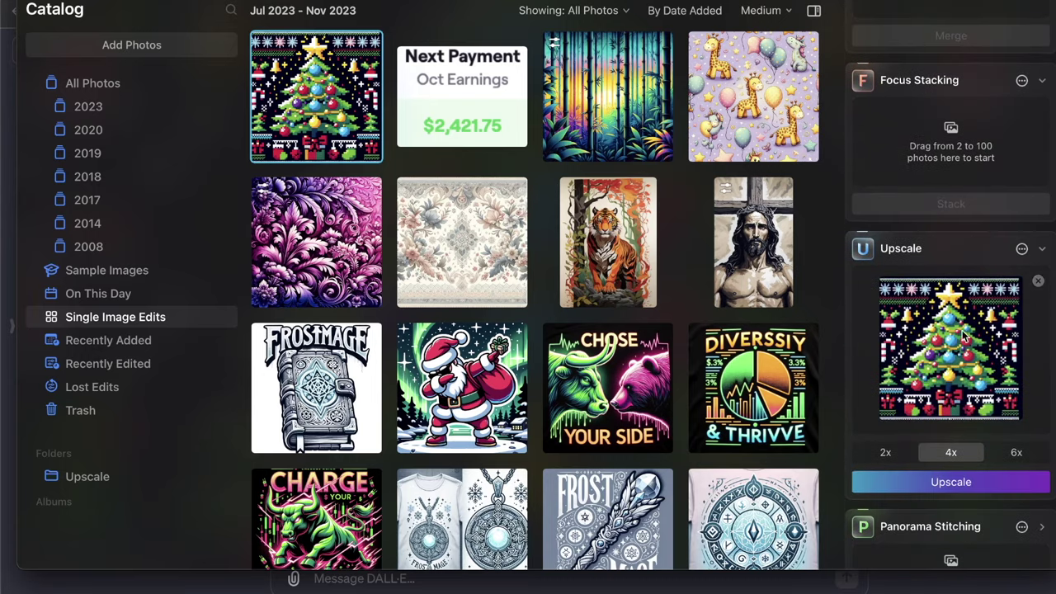
click(964, 487)
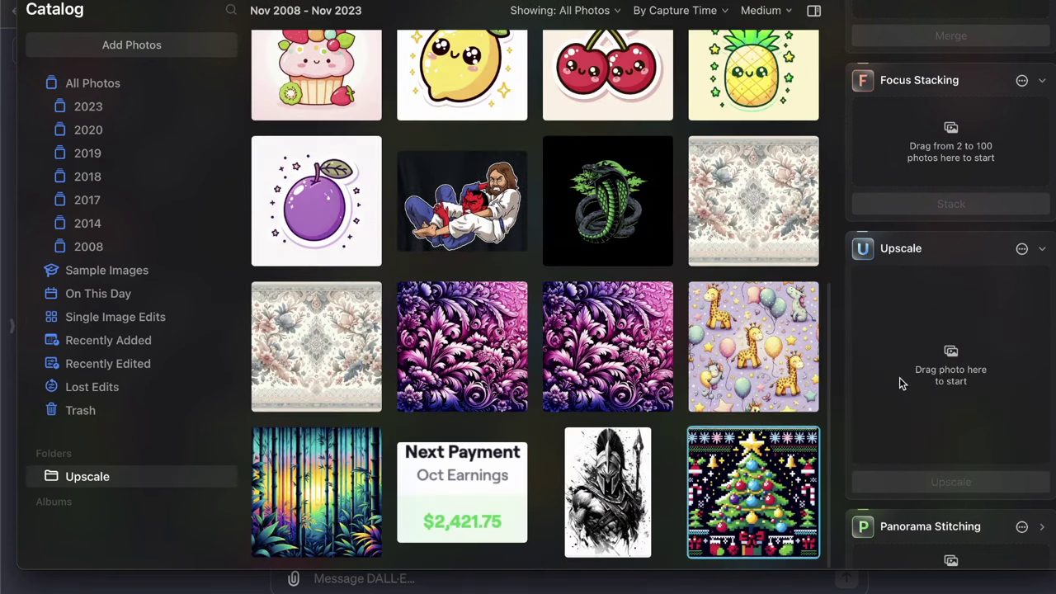
double_click(759, 475)
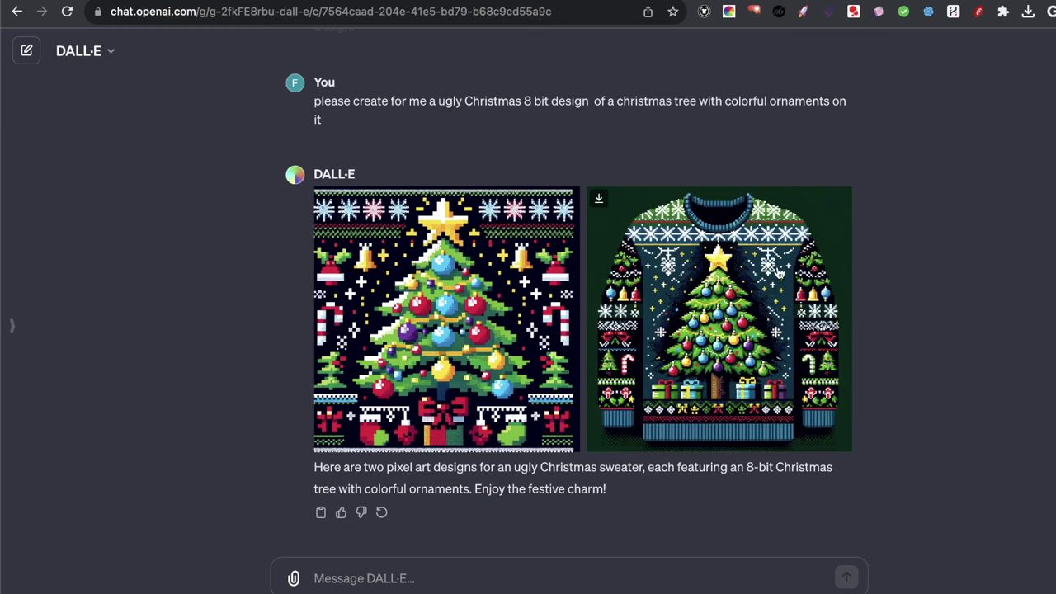
- Download the sweater-shaped Christmas tree design from the DALL·E chat, add it to Luminar Neo and return to the catalog
click(593, 196)
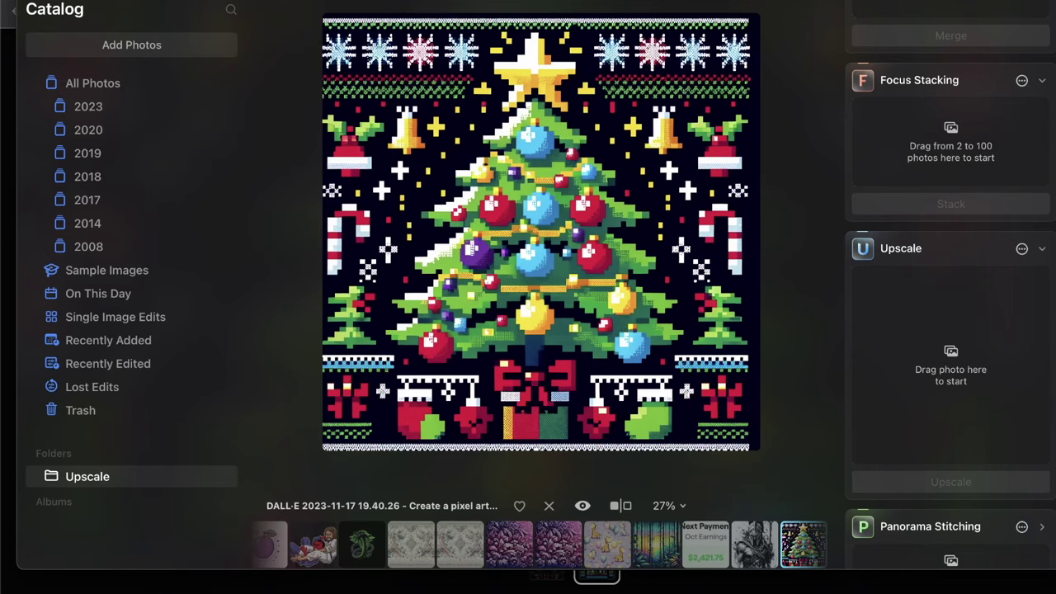
key(g)
click(236, 573)
drag(858, 272, 553, 200)
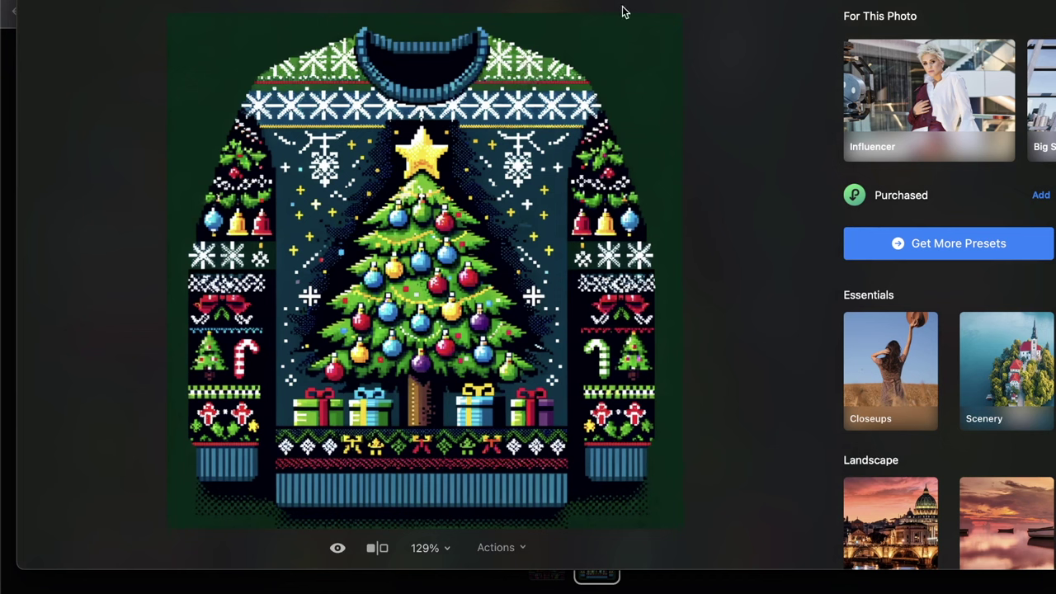
key(Escape)
- Upscale the sweater-shaped Christmas tree design by 4x and view the upscaled copy enlarged
drag(316, 96, 950, 346)
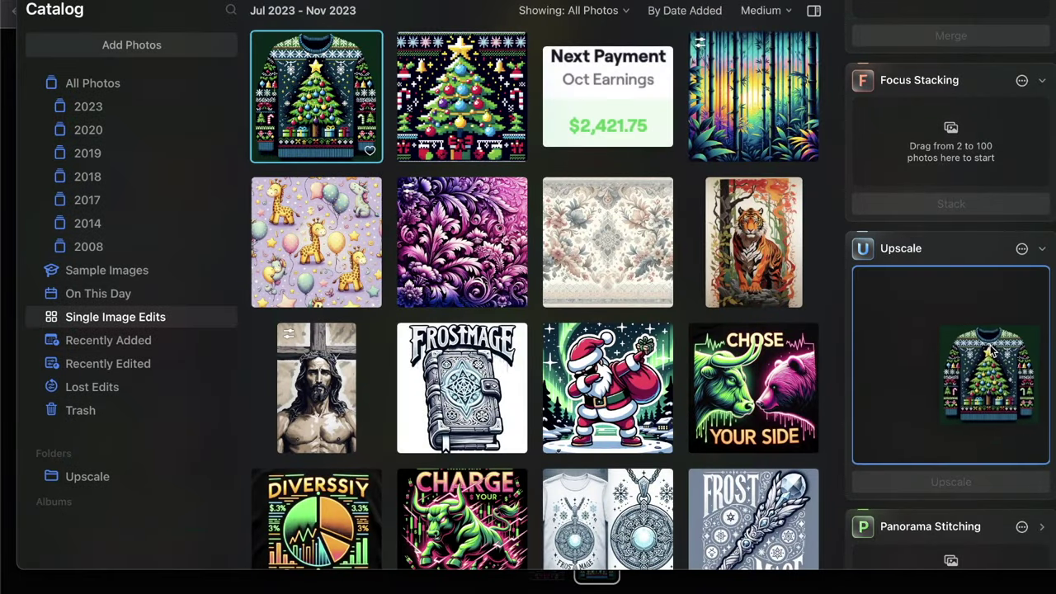
click(950, 452)
click(950, 481)
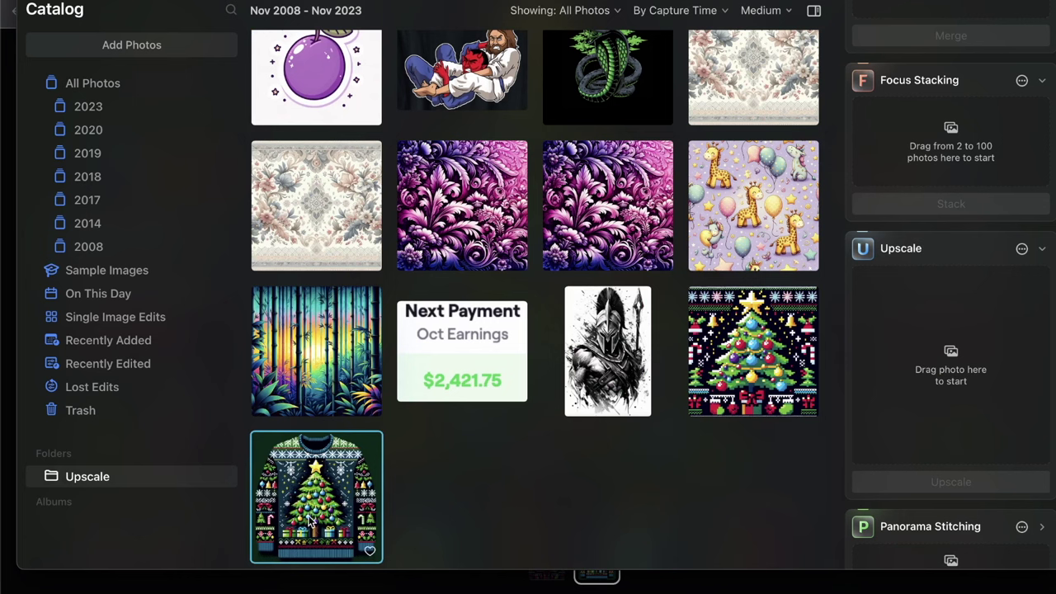
double_click(312, 515)
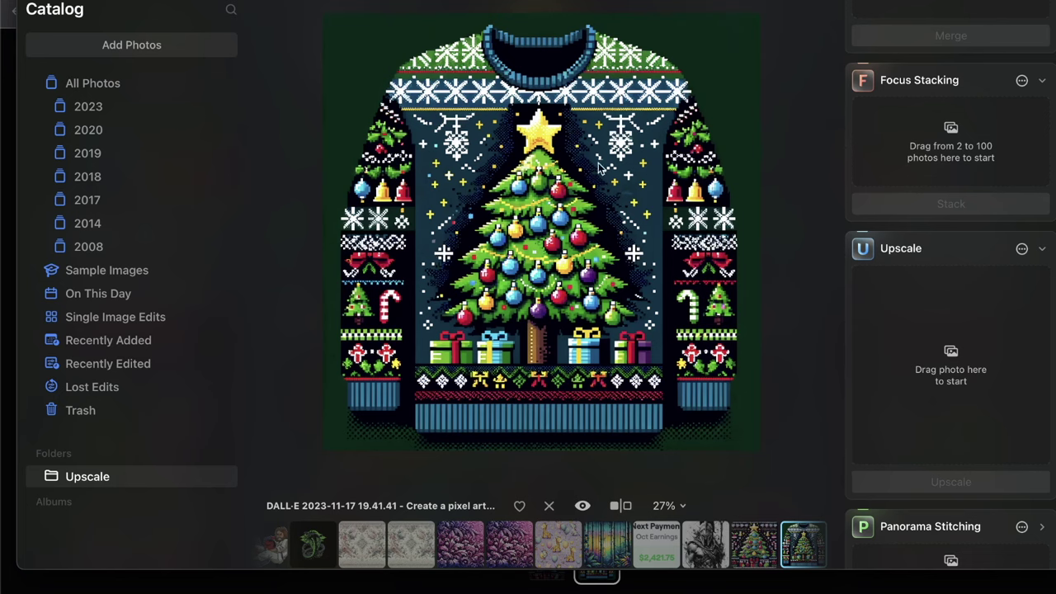
- Edit the upscaled sweater design with the Develop tool, setting Exposure to -0.28 and Smart Contrast to 100
double_click(489, 218)
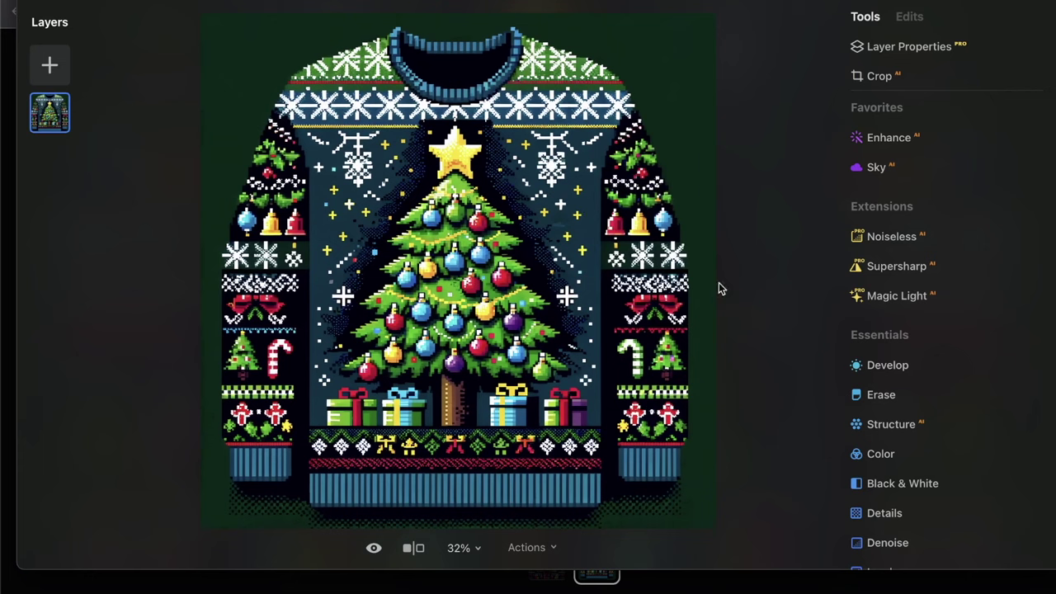
click(899, 363)
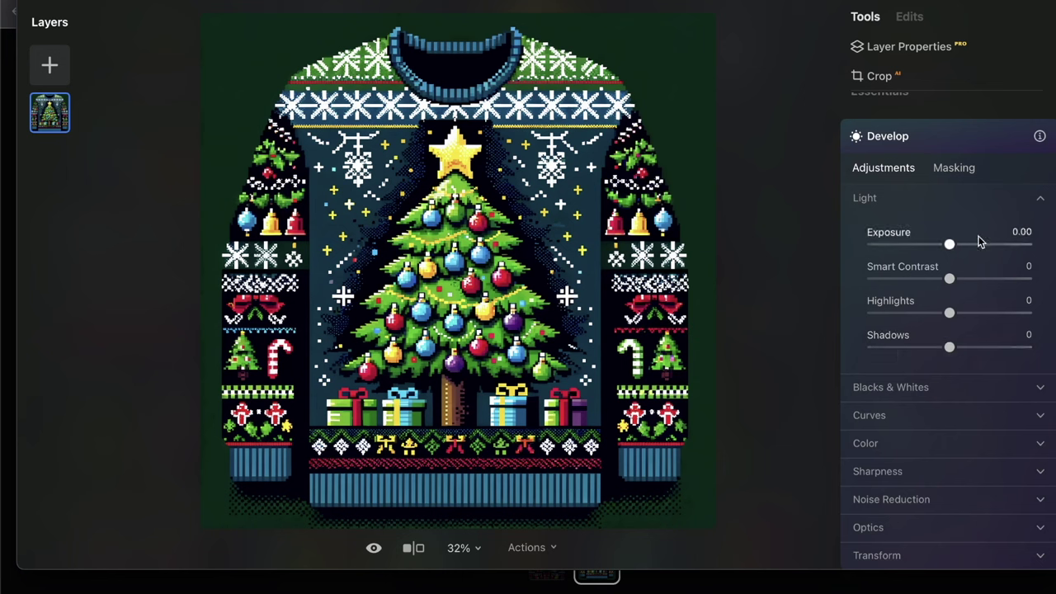
mouse_move(949, 245)
mouse_down()
mouse_move(909, 249)
mouse_move(966, 247)
mouse_move(944, 256)
mouse_up()
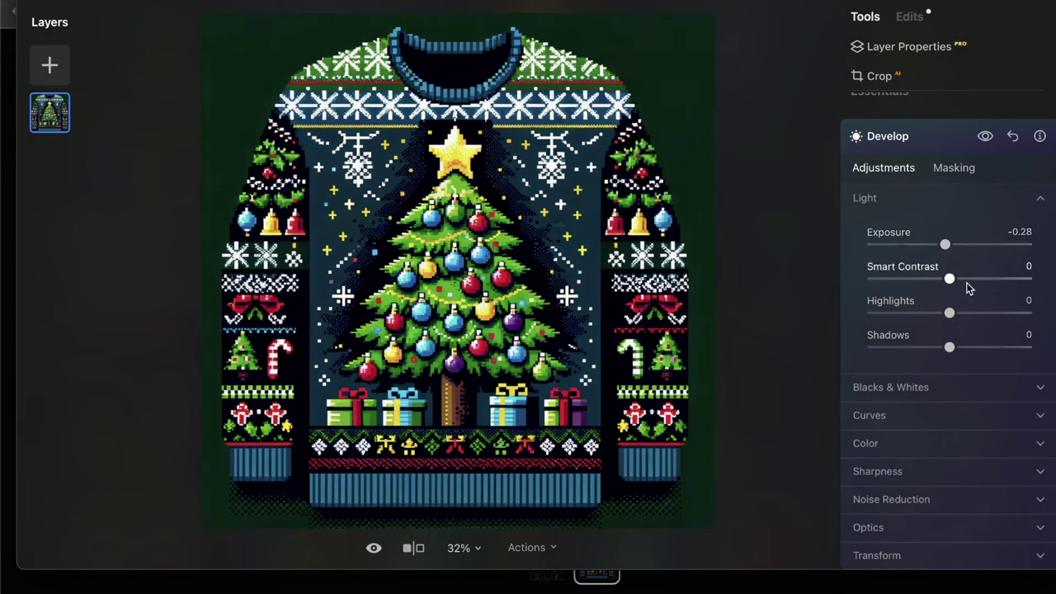
drag(949, 282, 965, 283)
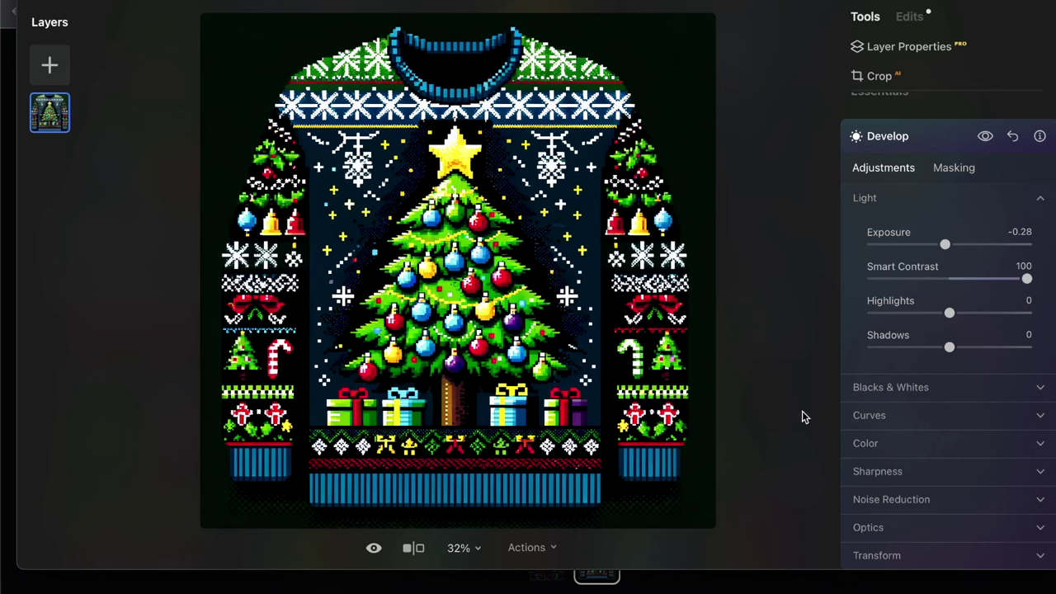
- Return to the catalog and export the edited sweater design as a JPEG to the Desktop under the name UGLY SWWWWWWWW
click(642, 7)
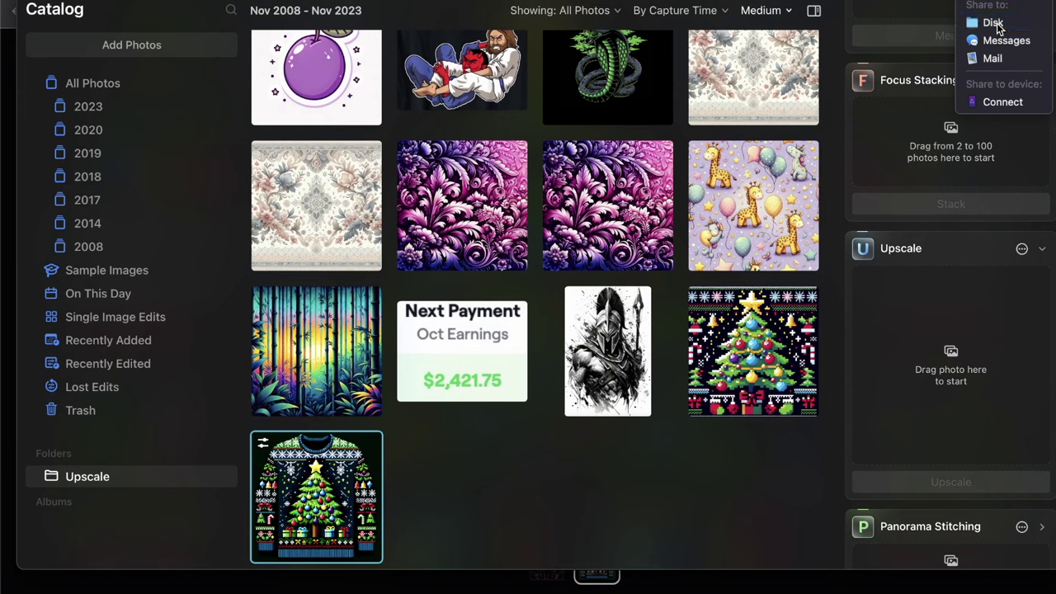
click(996, 25)
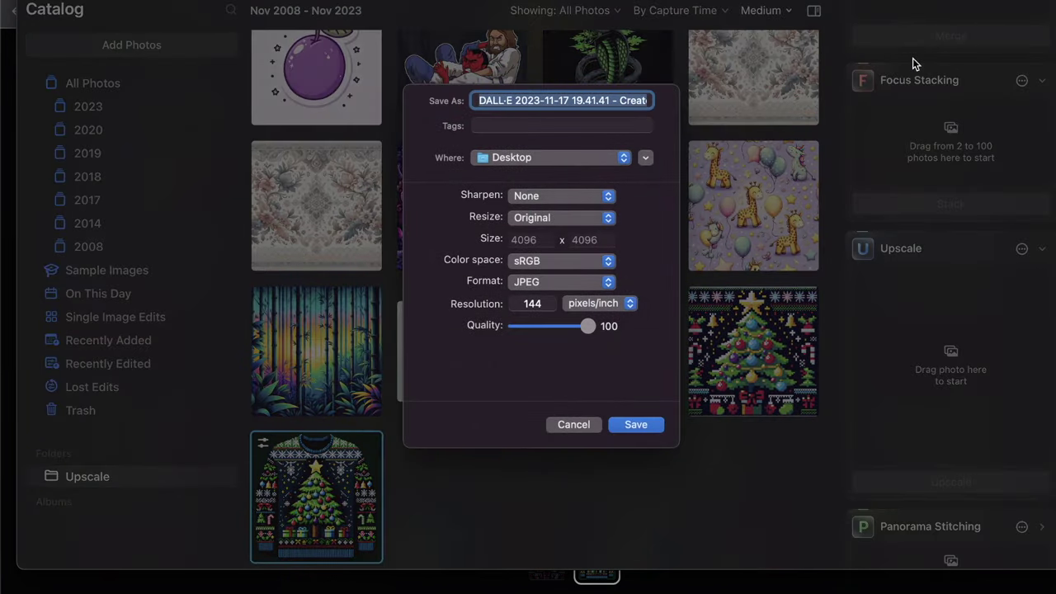
text(UFLY)
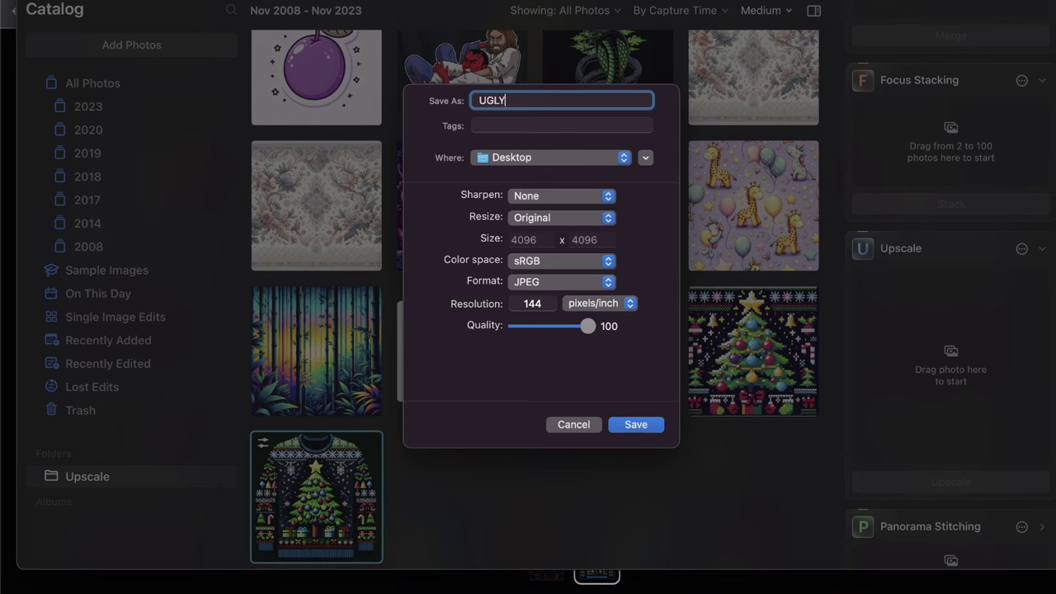
text( SWWWWWWWW)
key(Return)
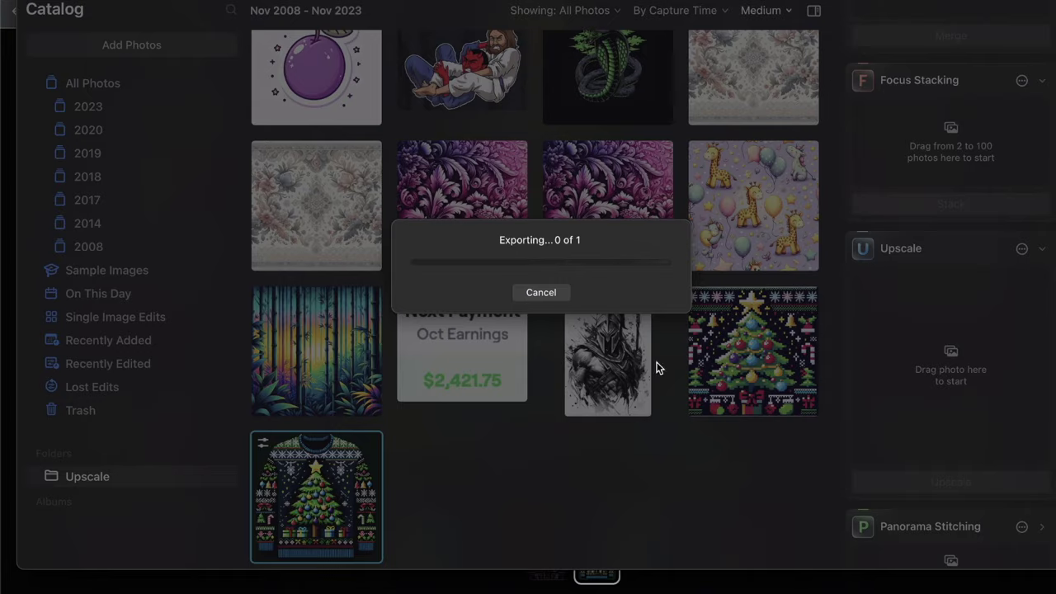
- Launch GIMP and dismiss its About GIMP window
key(F4)
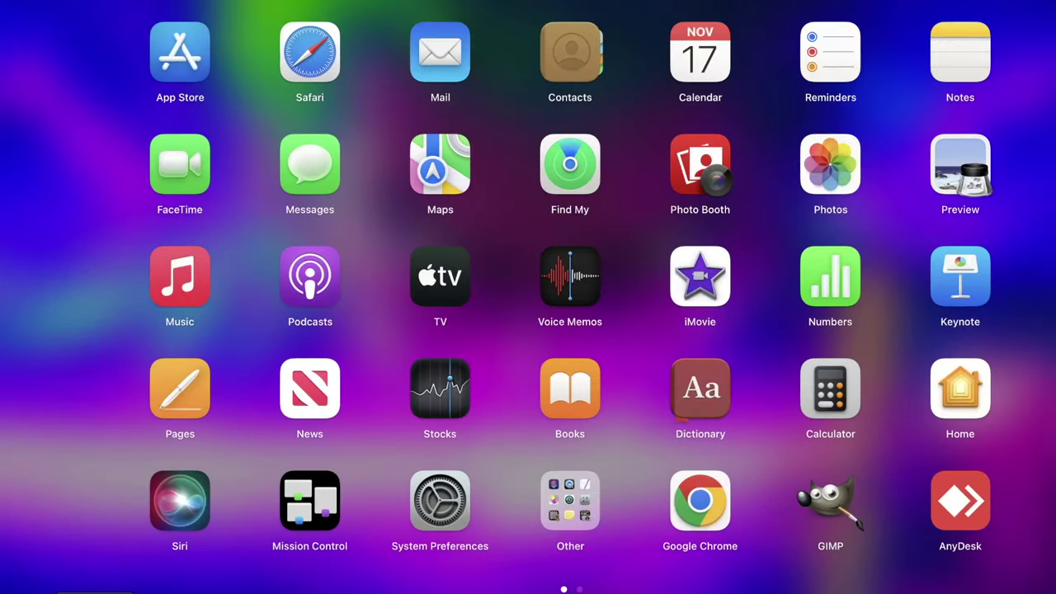
text(gi)
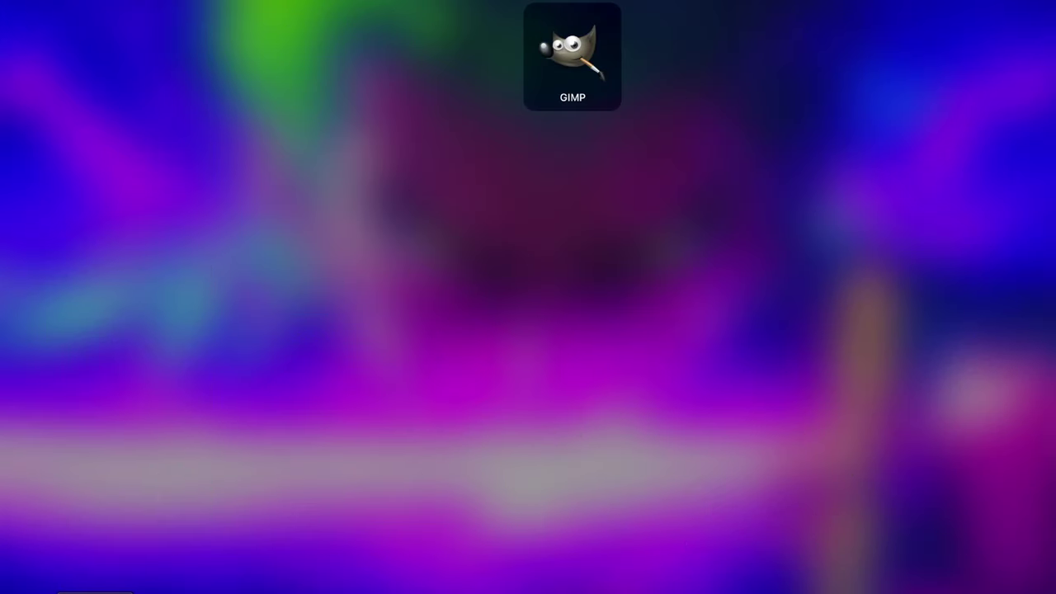
key(Return)
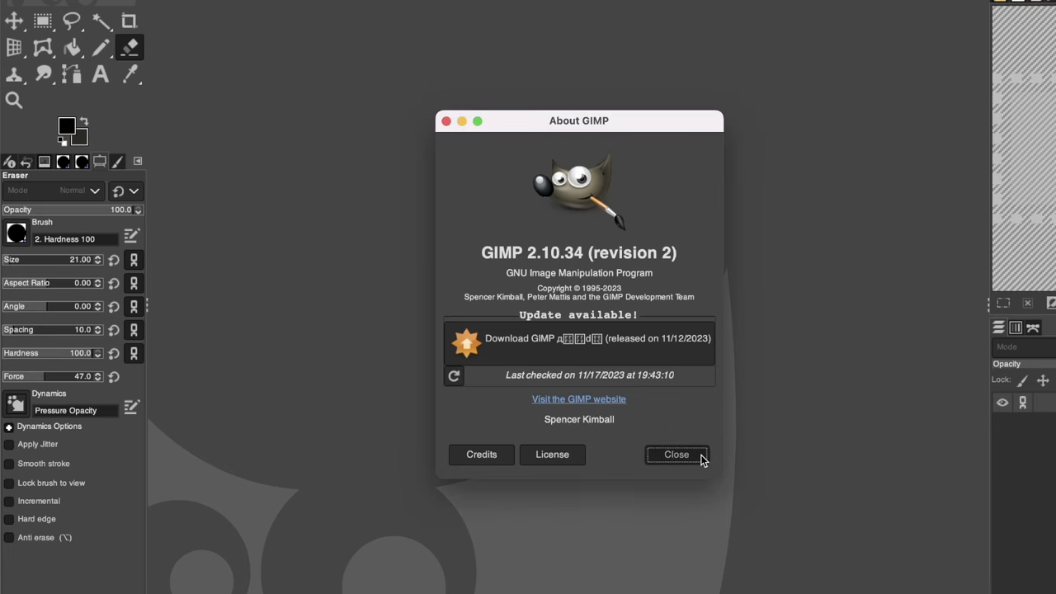
click(697, 457)
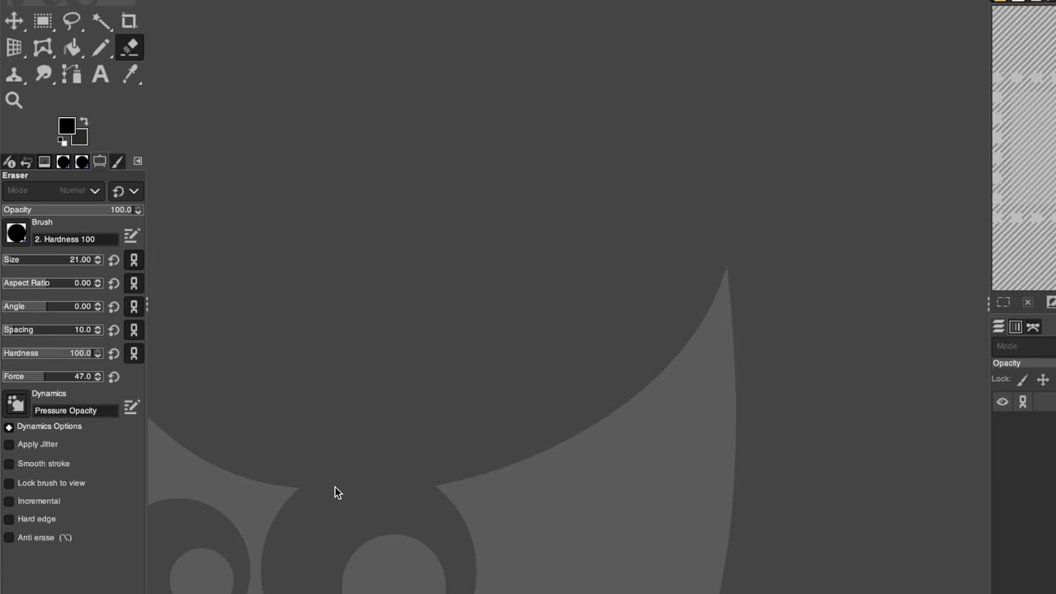
key(super+Tab)
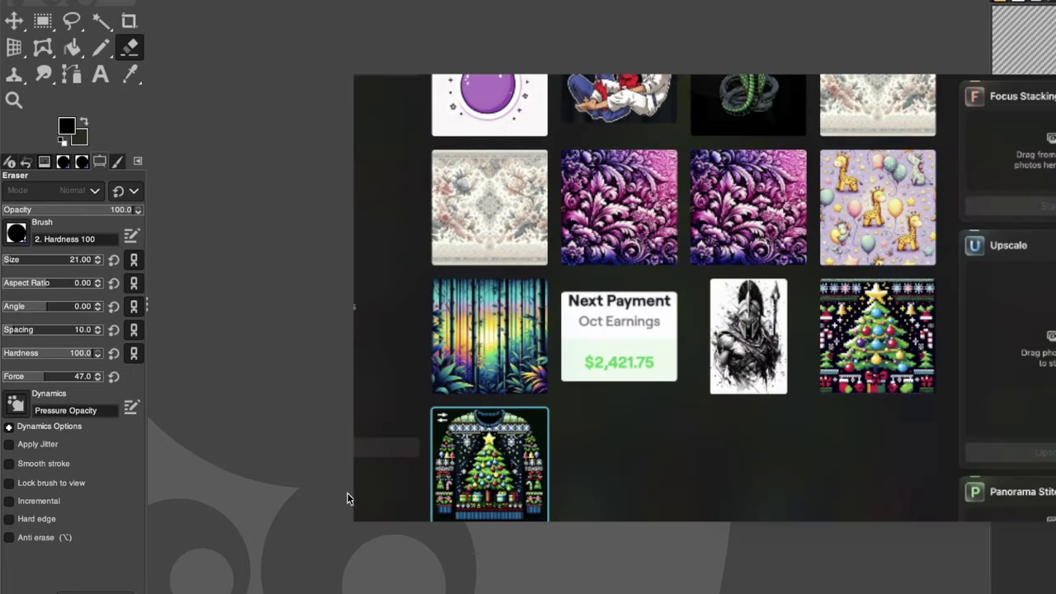
drag(354, 307, 349, 239)
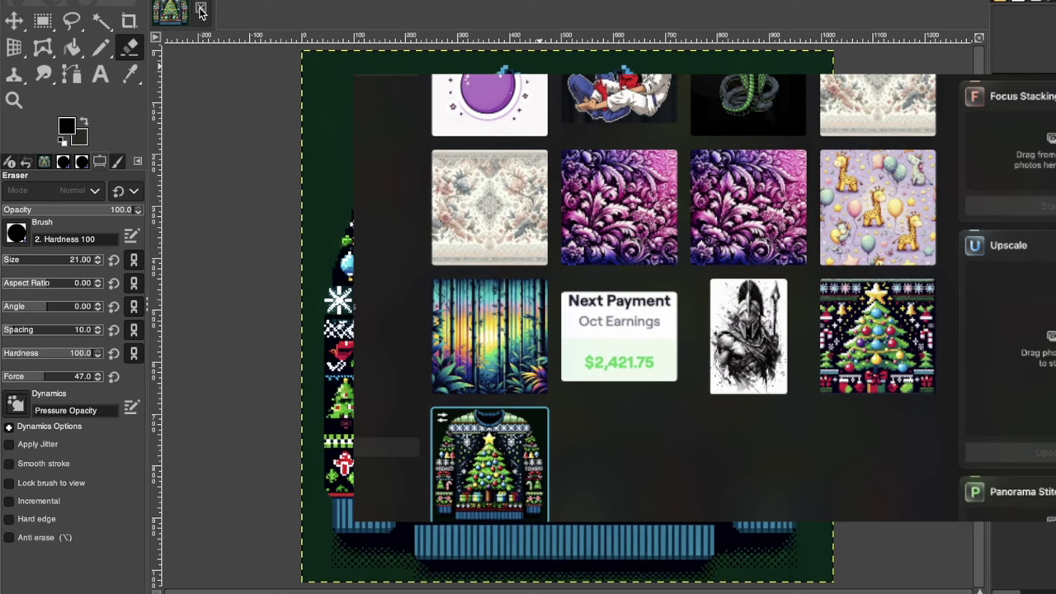
click(200, 10)
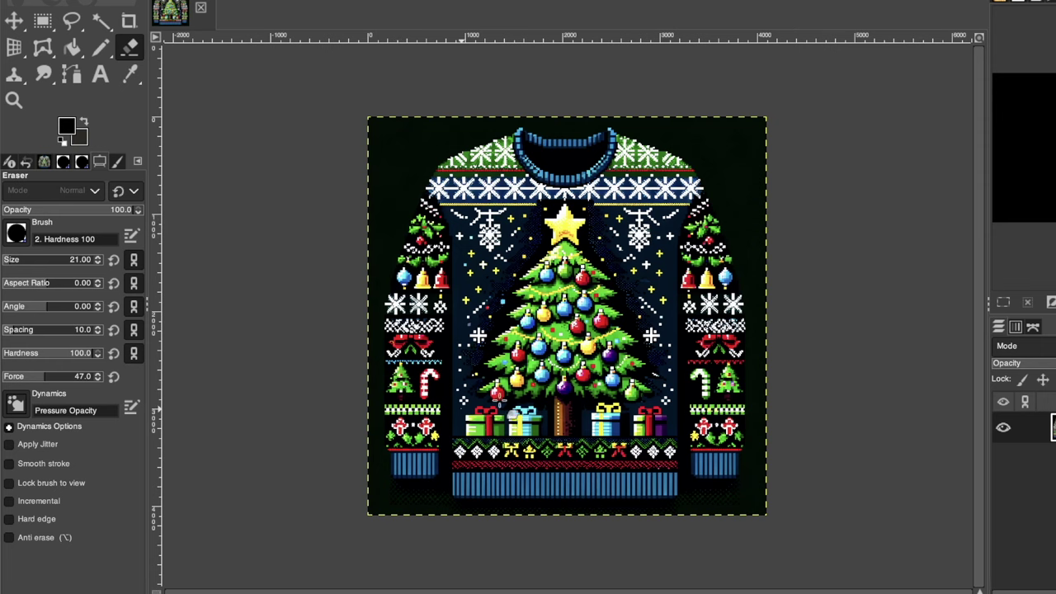
- Sample the design's dark green background as the foreground color and set up the Pencil tool with a brush size of 146
click(99, 48)
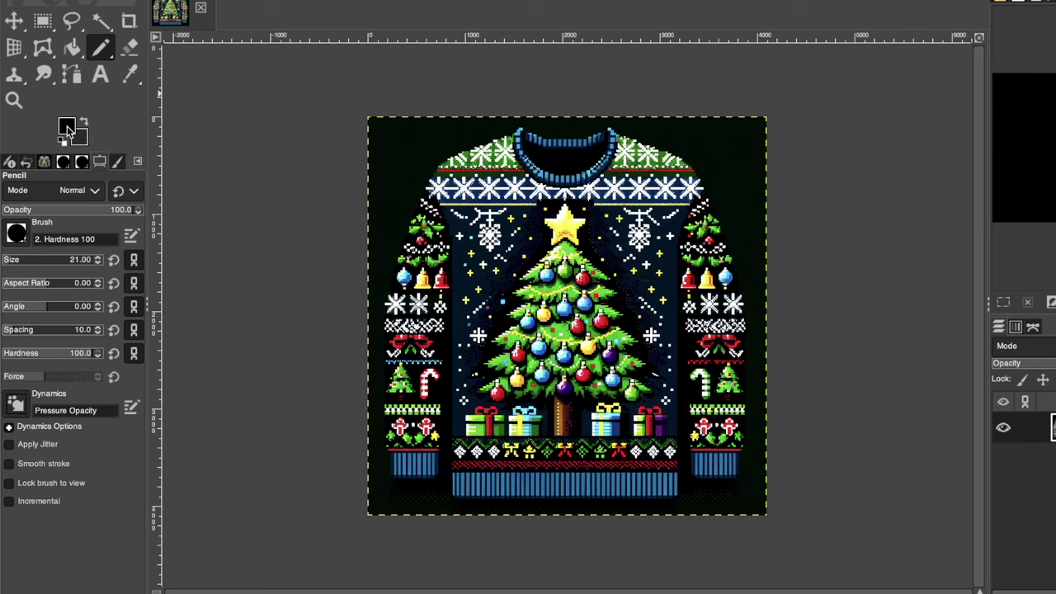
click(67, 127)
click(376, 210)
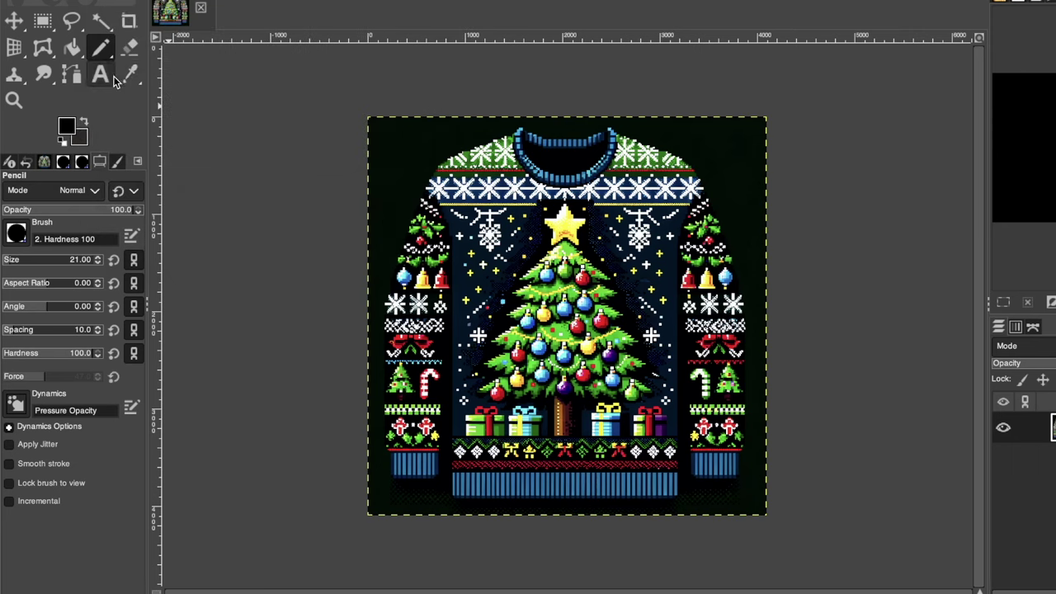
click(129, 74)
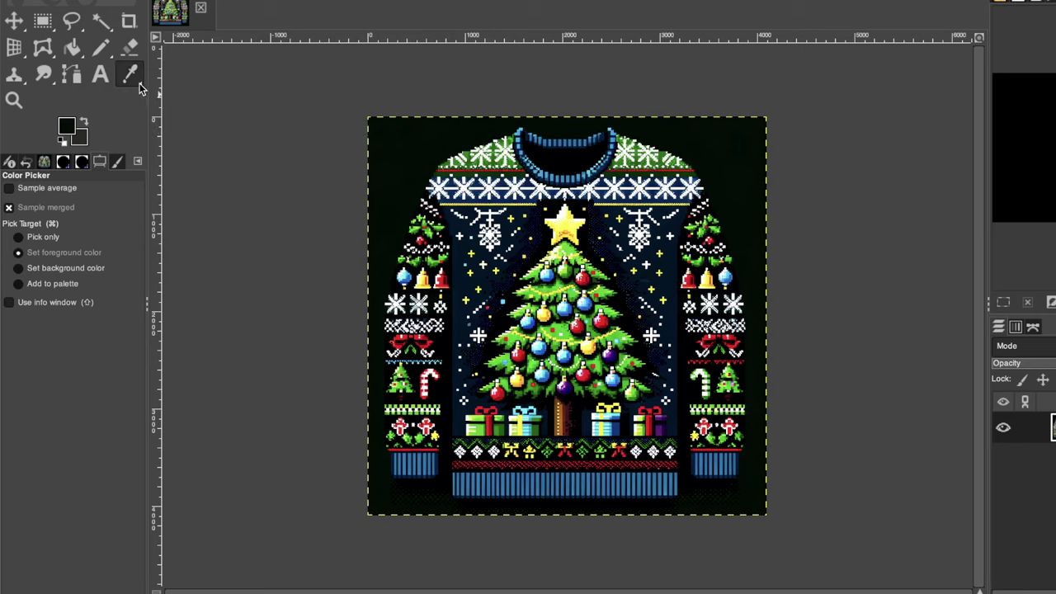
click(100, 47)
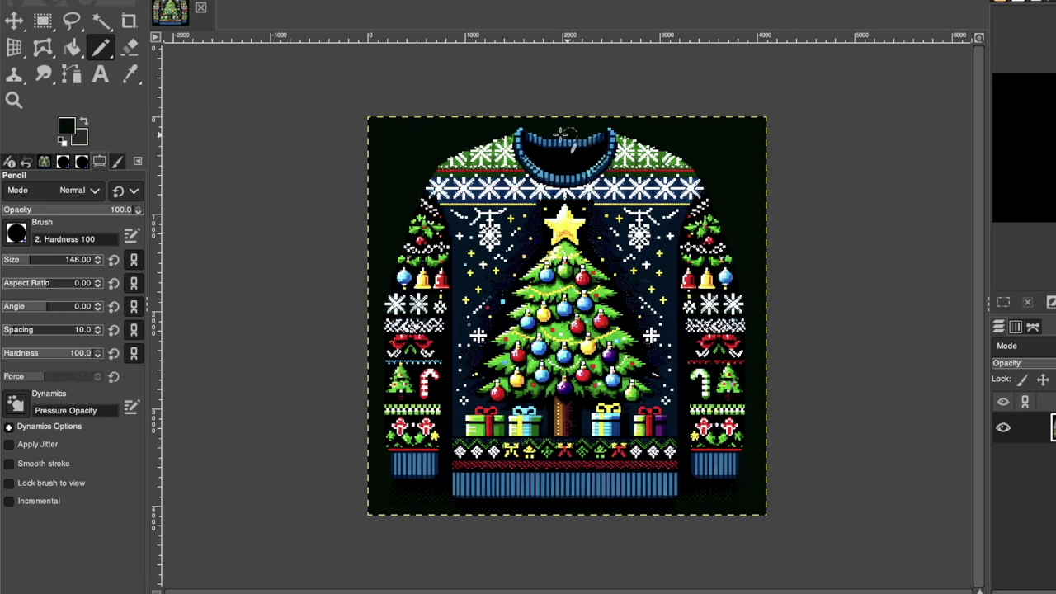
- Paint over the sweater's collar, shoulders and most of the snowflake band with the dark green background color
mouse_move(453, 151)
mouse_down()
mouse_move(652, 152)
mouse_move(654, 137)
mouse_move(533, 146)
mouse_up()
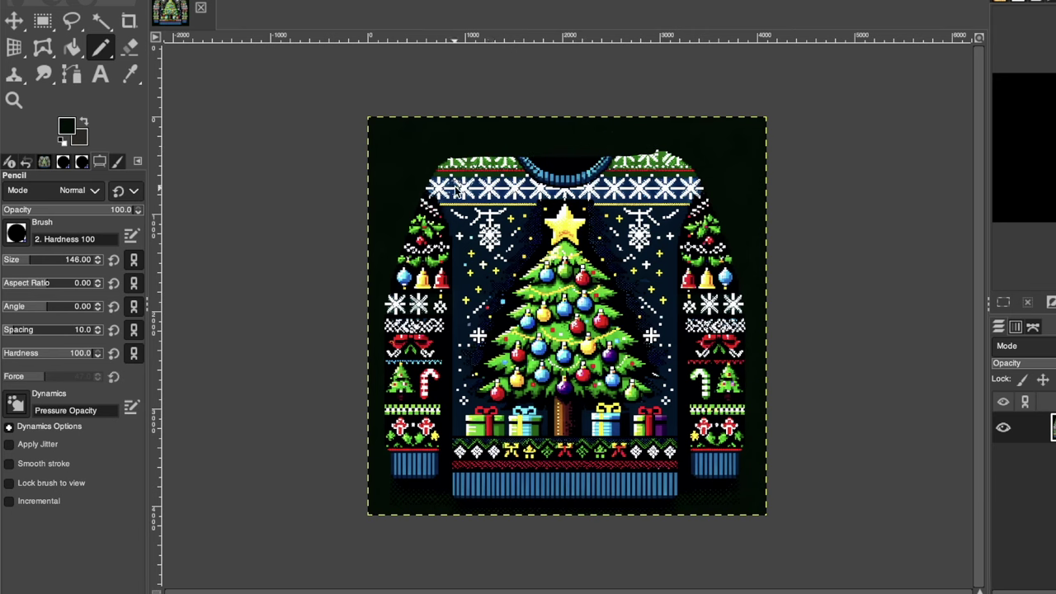
drag(439, 171, 511, 164)
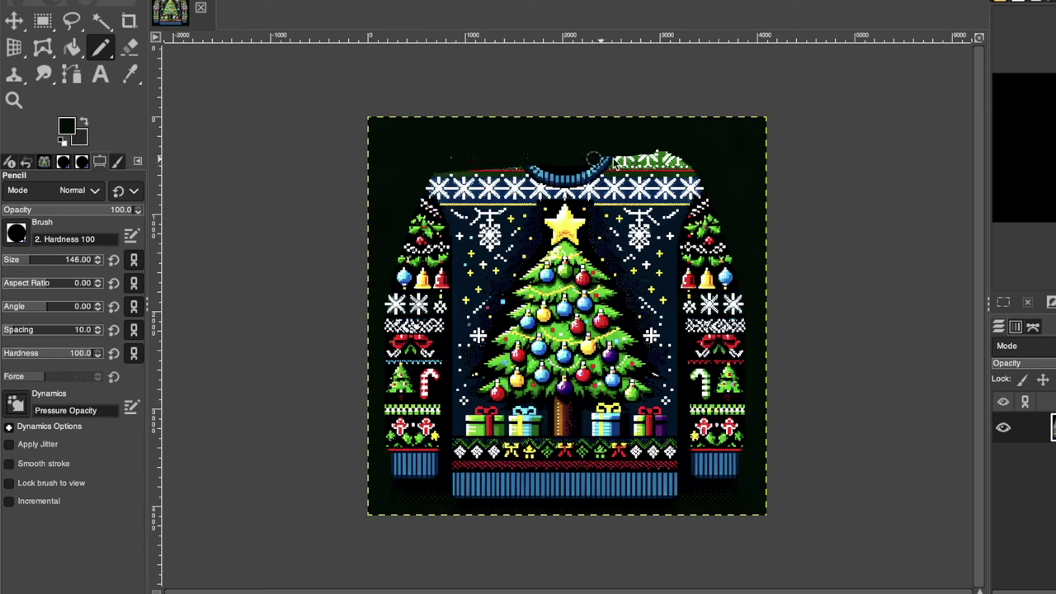
drag(593, 159, 717, 154)
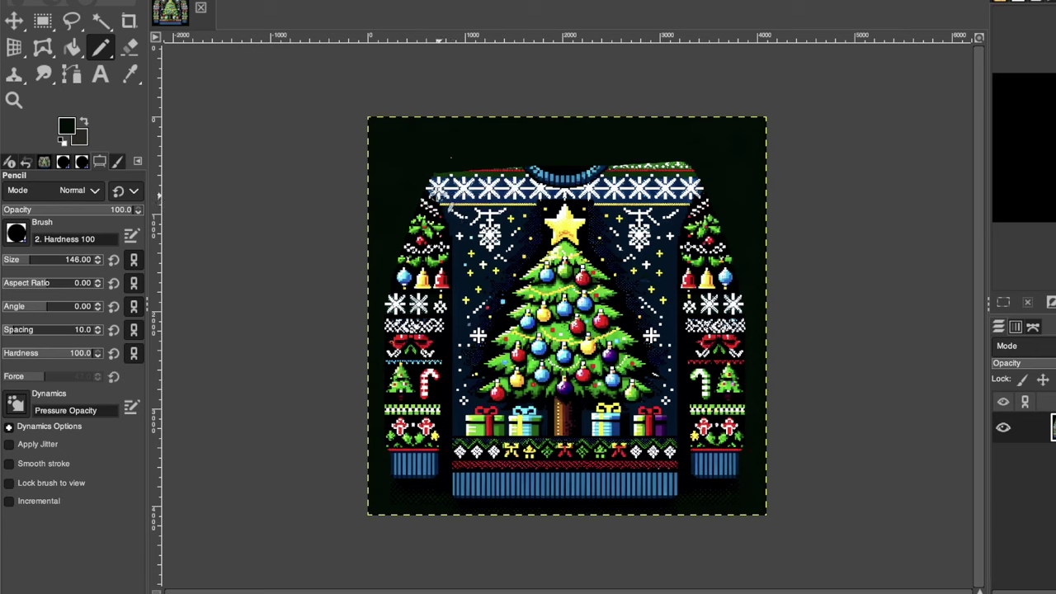
mouse_move(429, 197)
mouse_down()
mouse_move(693, 186)
mouse_move(677, 192)
mouse_move(694, 172)
mouse_move(494, 168)
mouse_move(459, 178)
mouse_move(715, 178)
mouse_move(630, 171)
mouse_move(683, 167)
mouse_up()
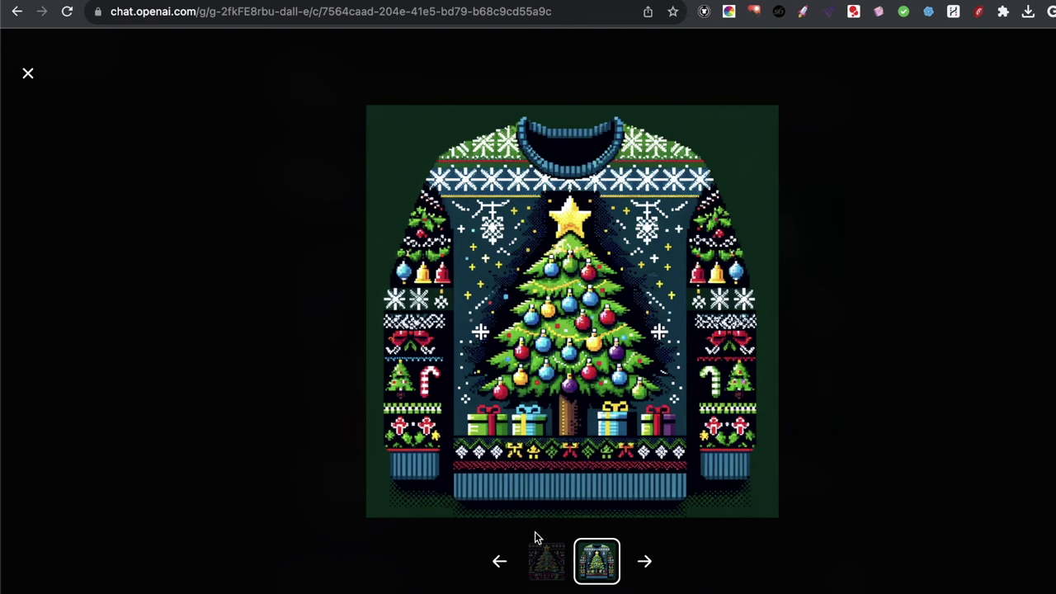
- Switch to the DALL·E chat and view the full-frame Christmas tree design for comparison
click(545, 554)
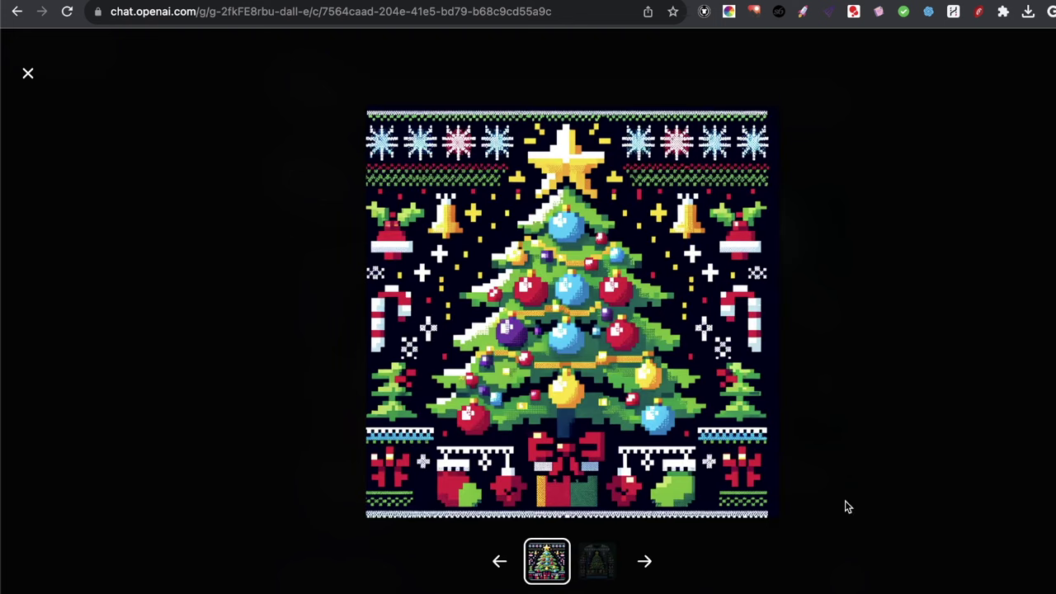
key(Escape)
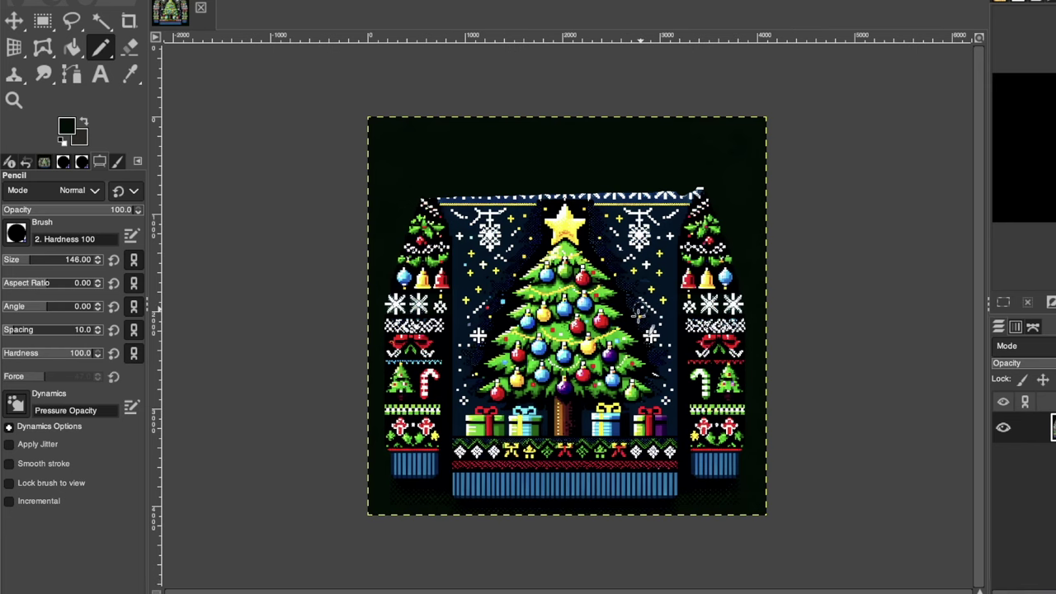
- In GIMP, paint out the remaining snowflake band and the whole right sleeve, enlarging the Pencil brush to 402 for the sleeve
drag(711, 198, 470, 195)
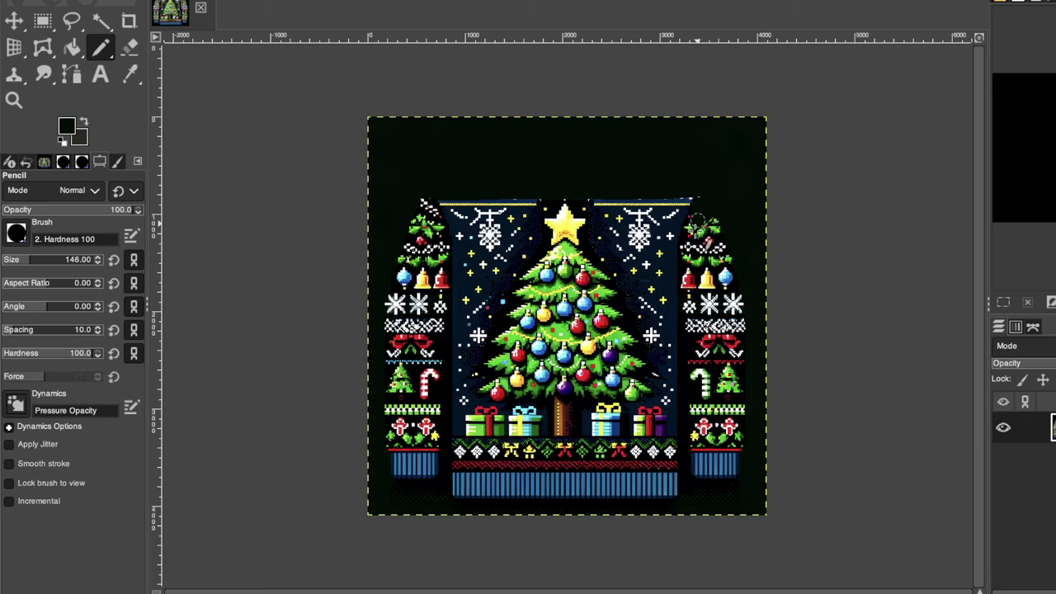
mouse_move(691, 225)
mouse_down()
mouse_move(694, 256)
mouse_move(730, 240)
mouse_move(739, 312)
mouse_up()
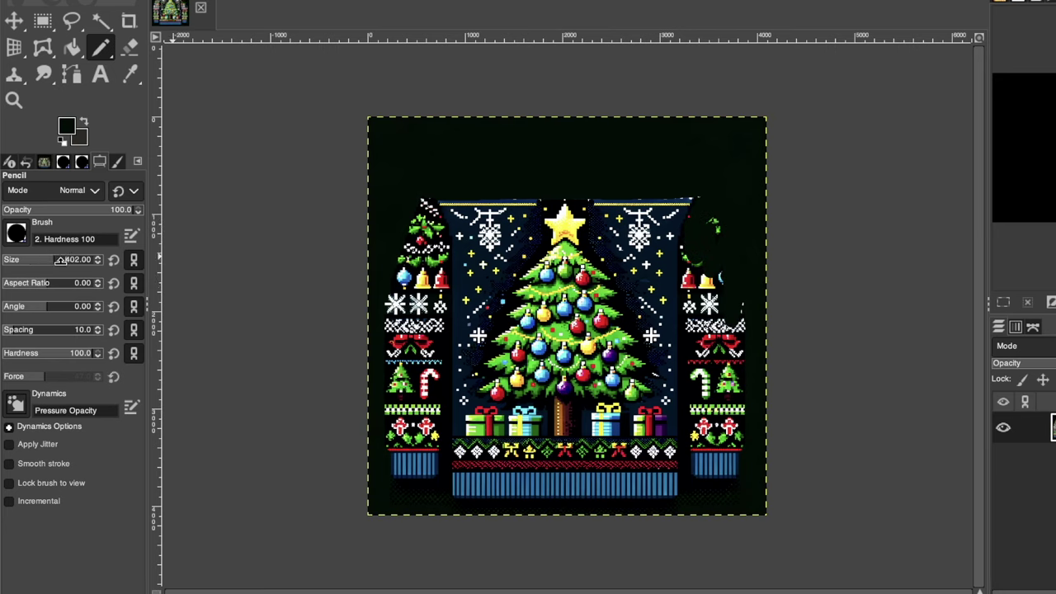
mouse_move(729, 450)
mouse_down()
mouse_move(732, 225)
mouse_move(693, 251)
mouse_move(719, 383)
mouse_move(710, 436)
mouse_move(696, 413)
mouse_move(688, 325)
mouse_move(693, 312)
mouse_move(706, 319)
mouse_move(720, 273)
mouse_move(701, 226)
mouse_up()
- Paint over the entire left sleeve, from cuff to shoulder, with the dark green background color up to the sweater body's edge
click(394, 482)
click(277, 589)
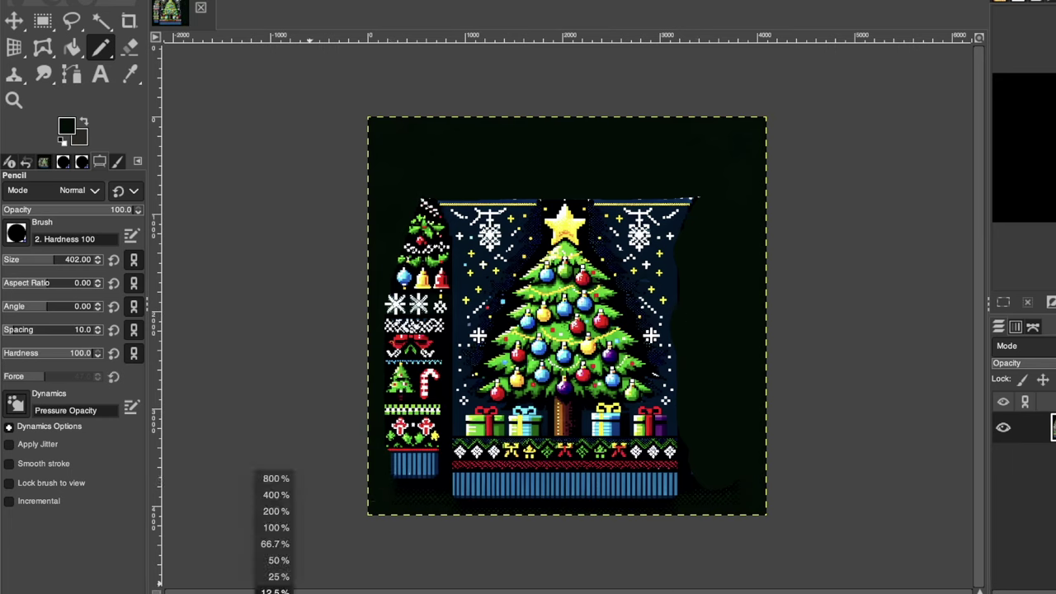
click(275, 542)
mouse_move(323, 448)
mouse_down()
mouse_move(356, 154)
mouse_move(372, 355)
mouse_move(443, 210)
mouse_move(468, 362)
mouse_move(432, 441)
mouse_up()
scroll(401, 372, down, 5)
mouse_move(401, 372)
mouse_down()
mouse_move(355, 356)
mouse_move(310, 399)
mouse_move(370, 450)
mouse_move(428, 425)
mouse_move(459, 441)
mouse_move(483, 420)
mouse_up()
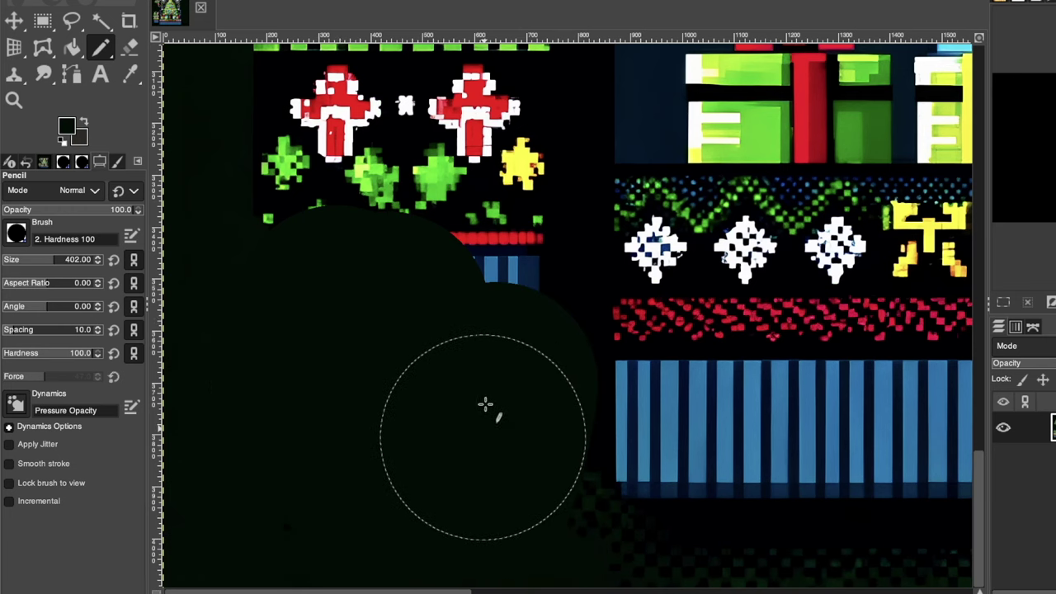
scroll(483, 420, up, 8)
mouse_move(445, 388)
mouse_down()
mouse_move(404, 445)
mouse_move(349, 424)
mouse_move(346, 434)
mouse_move(392, 292)
mouse_move(334, 229)
mouse_move(350, 191)
mouse_move(446, 210)
mouse_move(497, 245)
mouse_up()
scroll(349, 436, down, 8)
scroll(422, 436, up, 10)
mouse_move(423, 436)
mouse_down()
mouse_move(417, 395)
mouse_move(431, 499)
mouse_move(405, 420)
mouse_up()
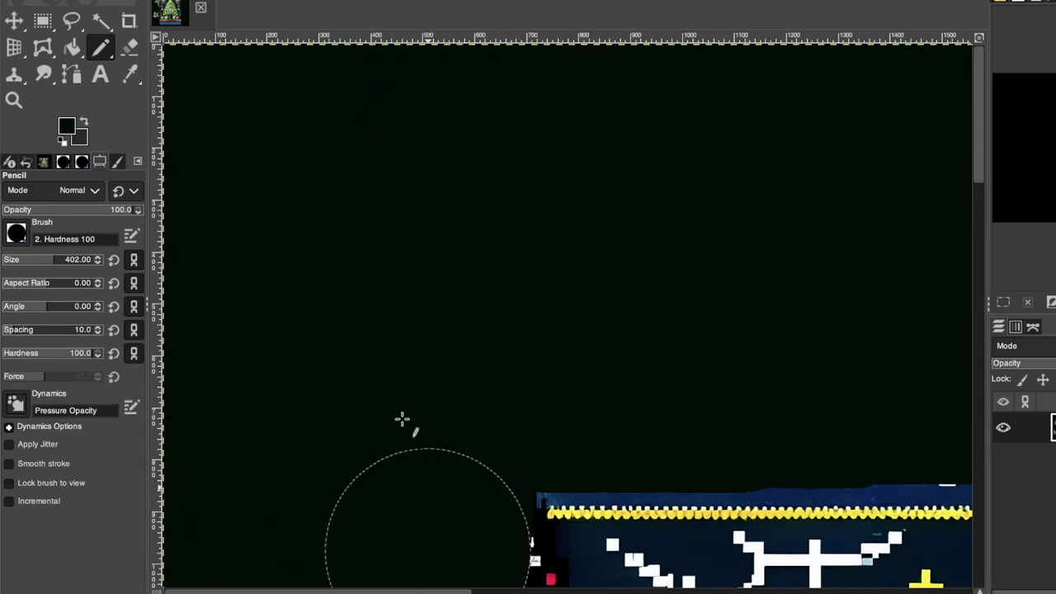
scroll(405, 420, down, 10)
mouse_move(384, 180)
mouse_down()
mouse_move(339, 106)
mouse_move(313, 167)
mouse_up()
scroll(351, 321, up, 8)
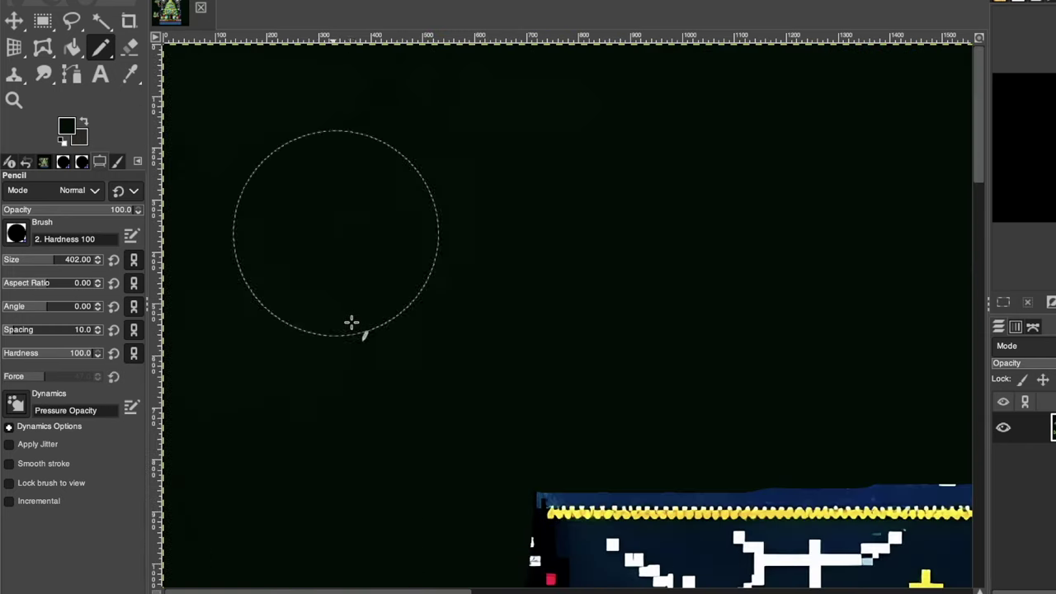
scroll(336, 393, up, 6)
mouse_move(335, 390)
mouse_down()
mouse_move(387, 275)
mouse_move(383, 190)
mouse_move(395, 172)
mouse_move(443, 164)
mouse_move(474, 123)
mouse_move(460, 365)
mouse_move(512, 225)
mouse_move(511, 399)
mouse_move(480, 456)
mouse_up()
scroll(480, 456, down, 10)
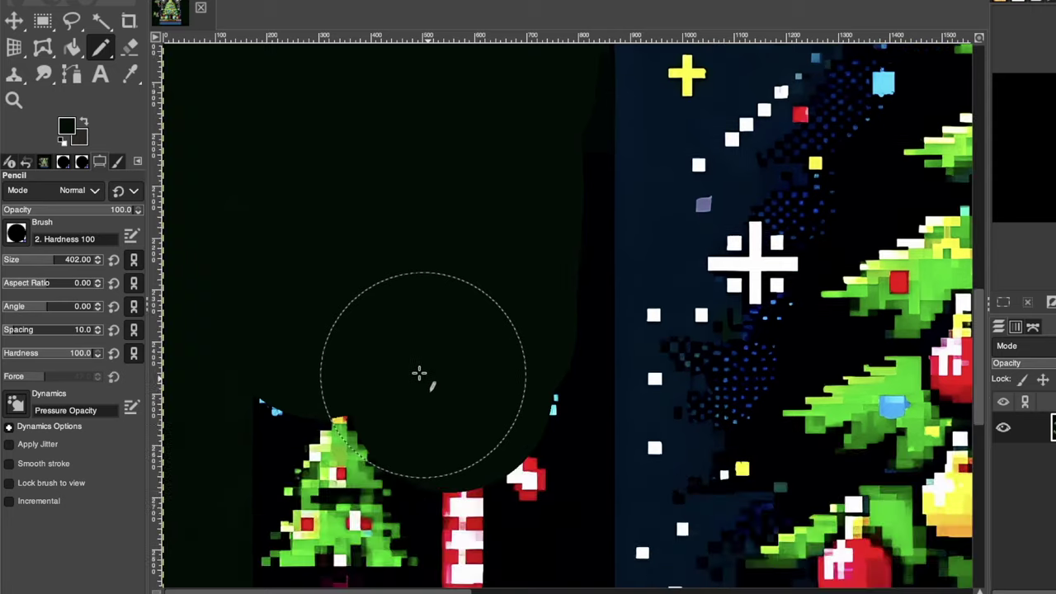
mouse_move(420, 371)
mouse_down()
mouse_move(392, 343)
mouse_move(383, 384)
mouse_move(292, 486)
mouse_move(296, 367)
mouse_move(334, 478)
mouse_move(416, 466)
mouse_move(437, 506)
mouse_move(462, 480)
mouse_move(478, 423)
mouse_move(372, 394)
mouse_move(398, 277)
mouse_move(474, 235)
mouse_move(452, 277)
mouse_move(286, 272)
mouse_move(172, 437)
mouse_up()
scroll(373, 393, down, 10)
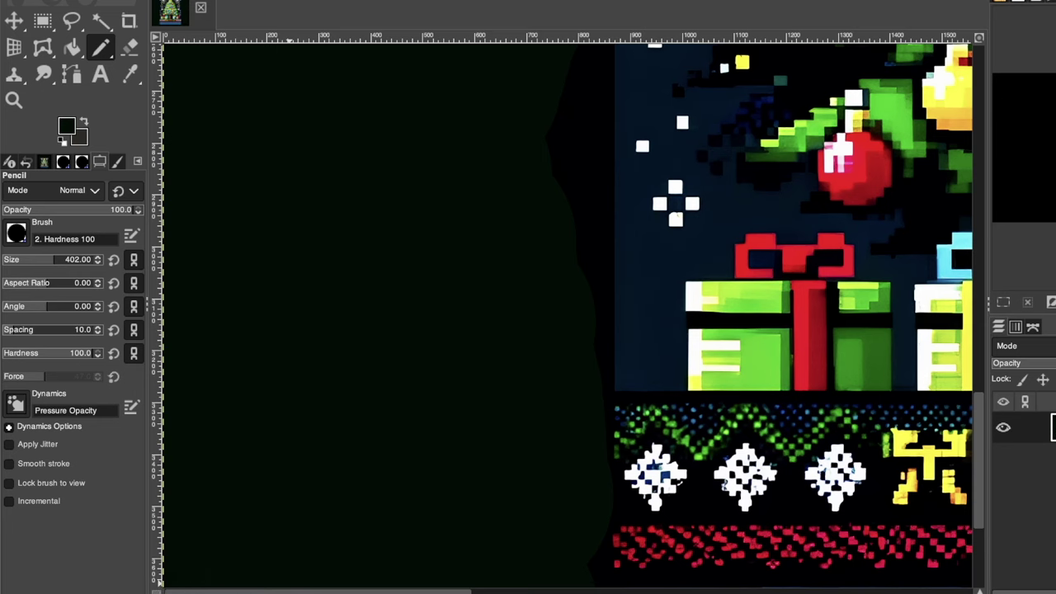
- Examine the painted-over sides, top edge and hem of the sweater body for leftover sleeve and shoulder traces
click(276, 591)
click(275, 558)
scroll(464, 429, up, 5)
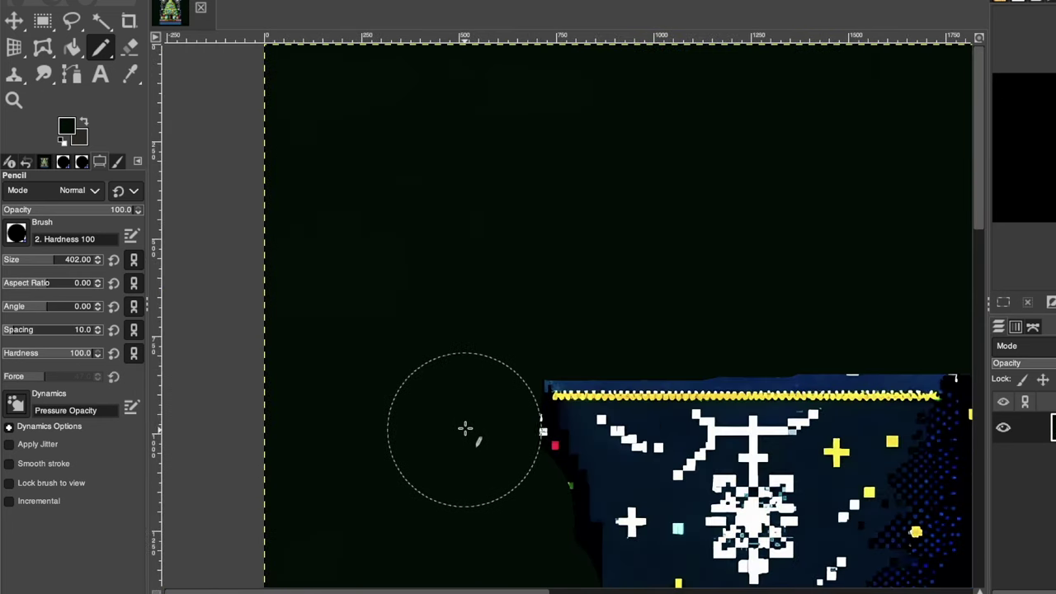
scroll(486, 466, down, 5)
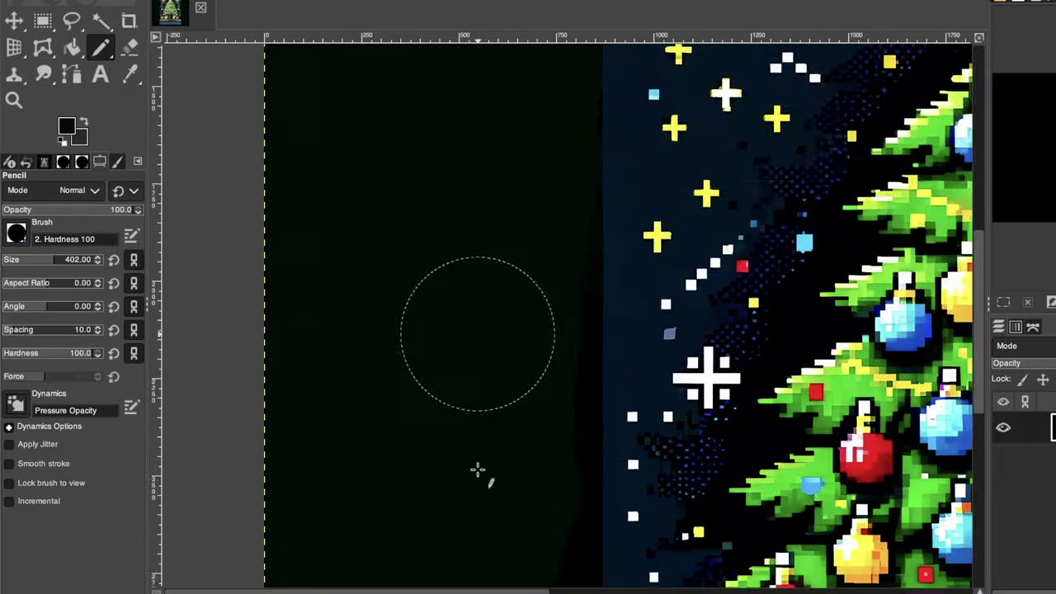
scroll(478, 469, down, 3)
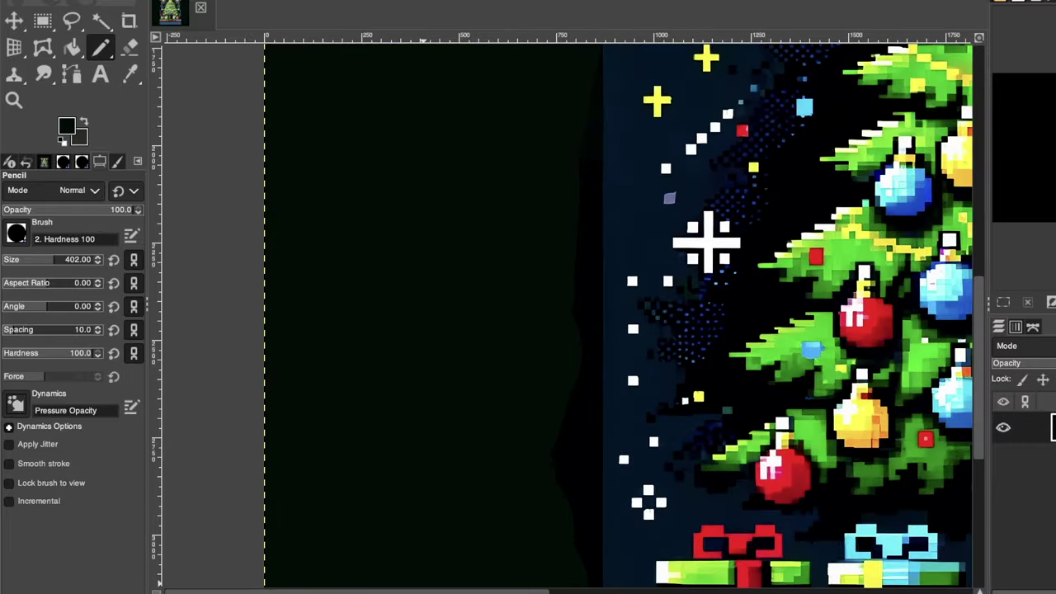
click(277, 590)
click(276, 577)
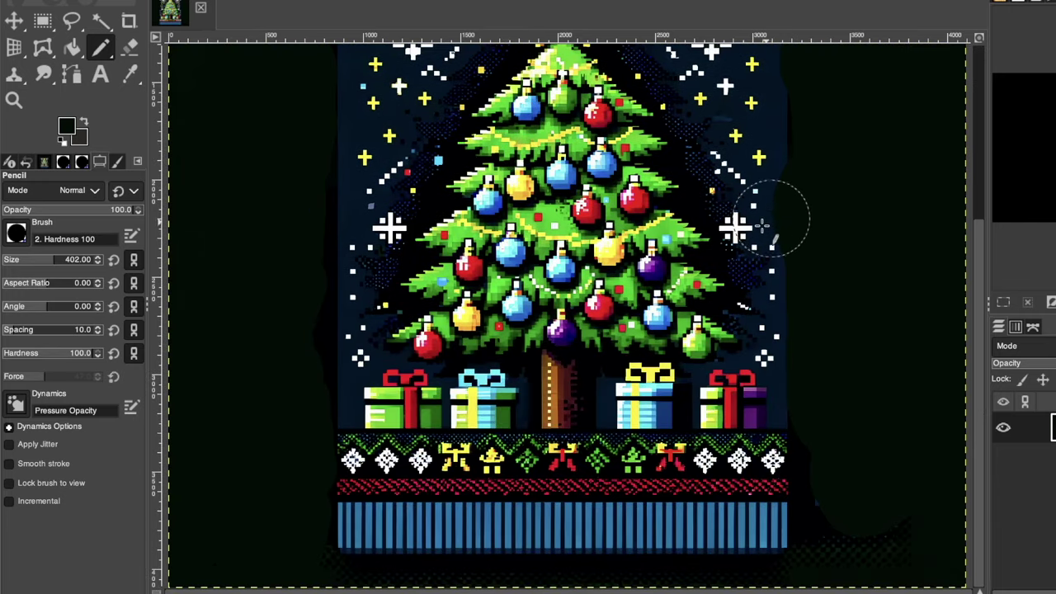
scroll(777, 217, up, 5)
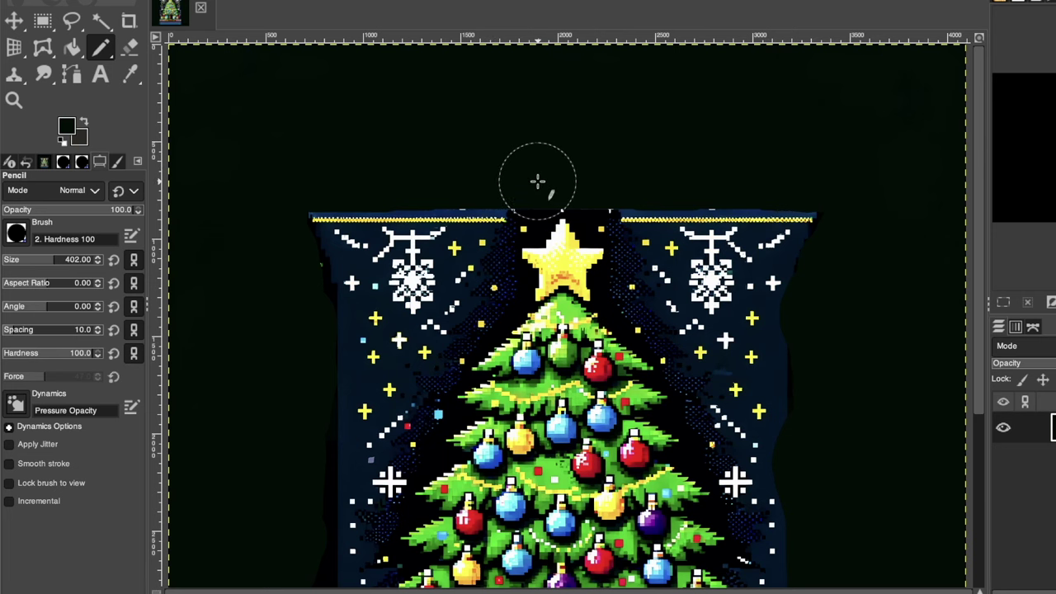
scroll(536, 181, down, 5)
scroll(103, 209, down, 1)
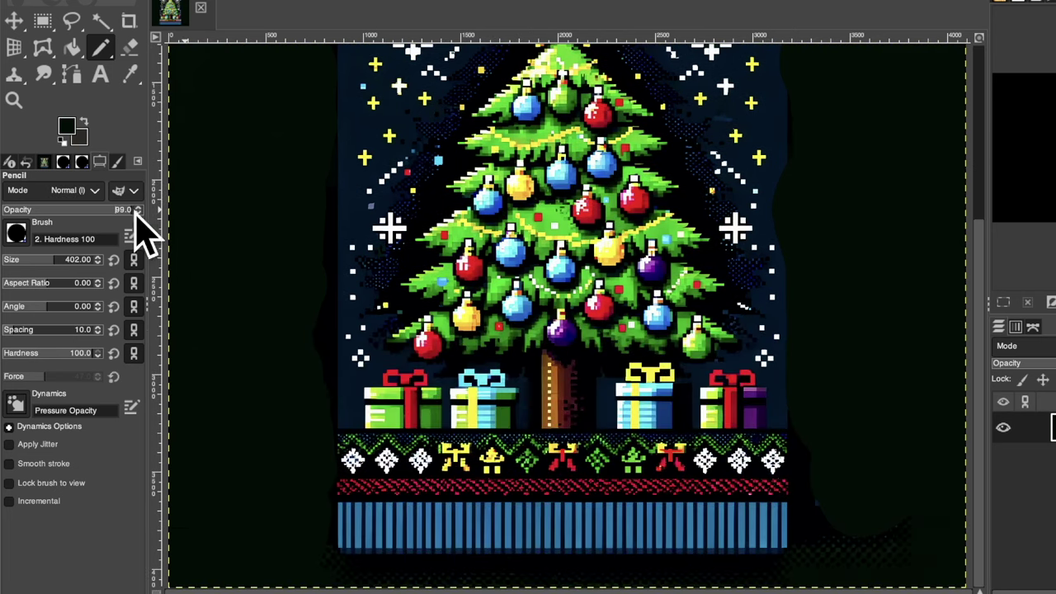
- Bucket-fill the navy and black areas on both sides of the Christmas tree with the dark green foreground color
scroll(242, 229, up, 5)
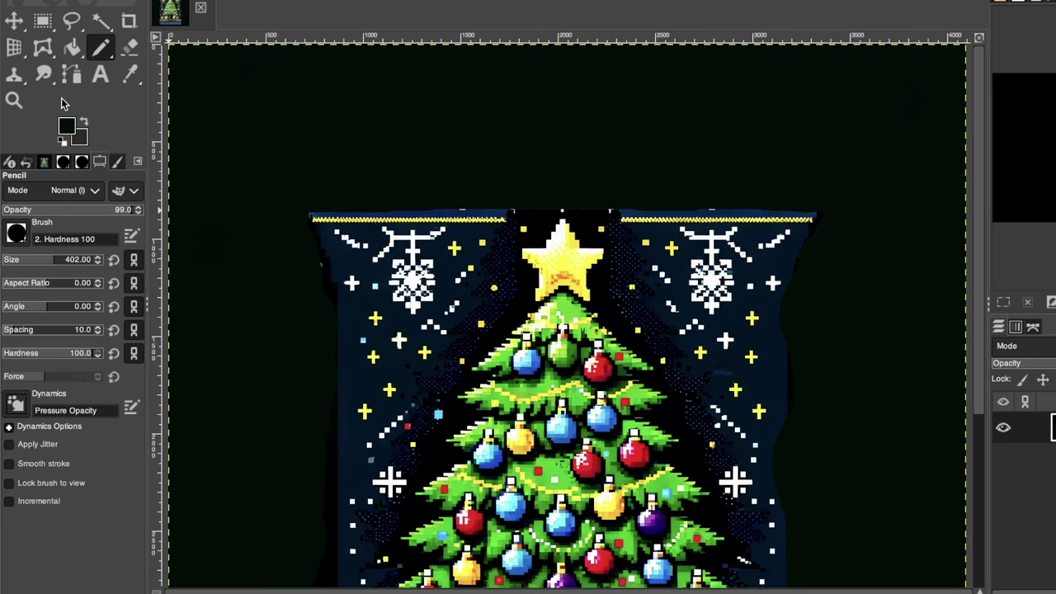
click(72, 52)
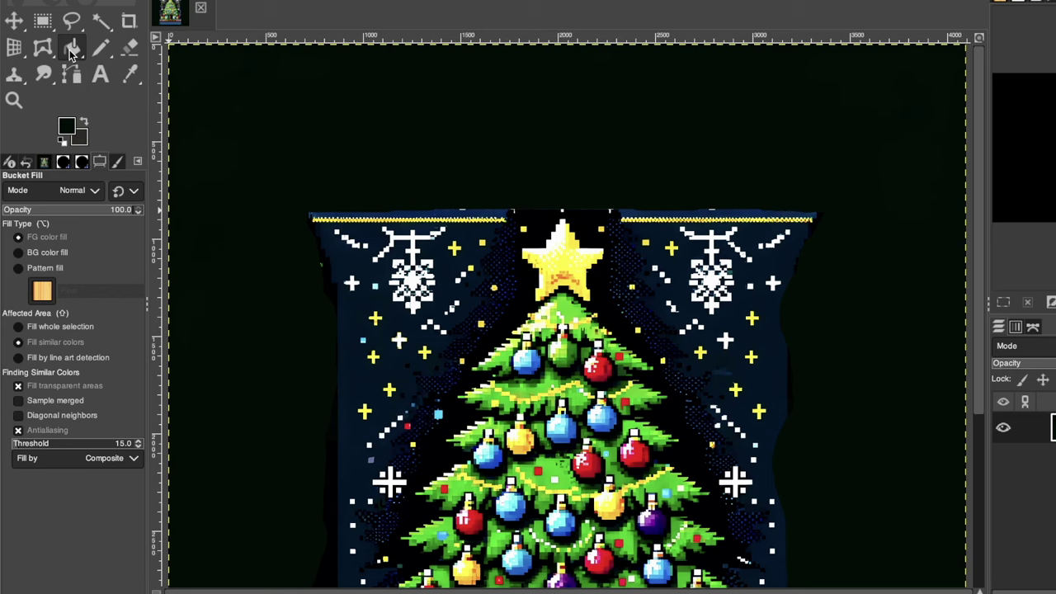
click(345, 337)
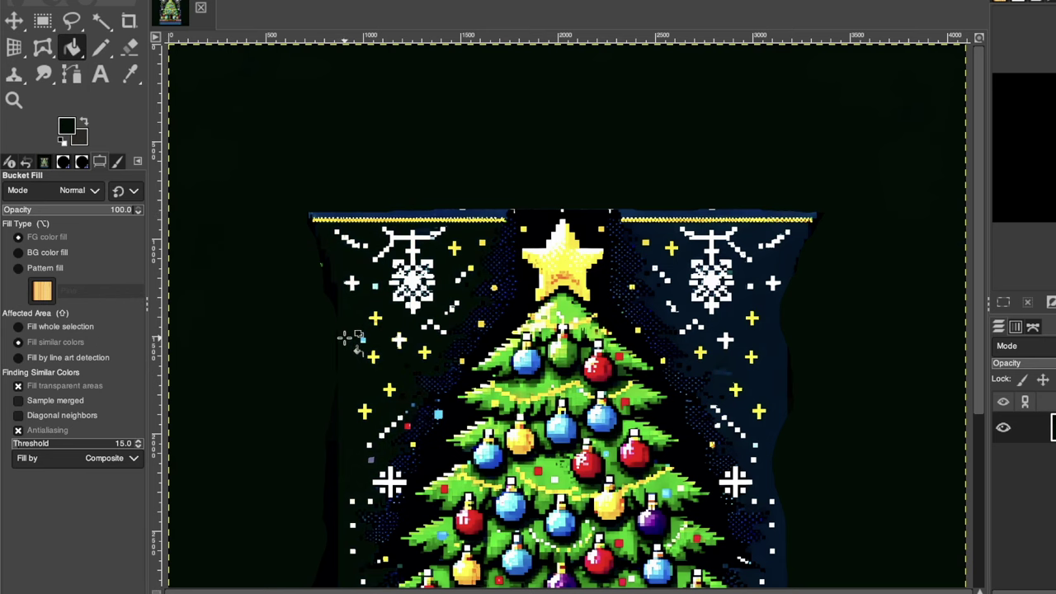
click(777, 341)
scroll(778, 341, down, 5)
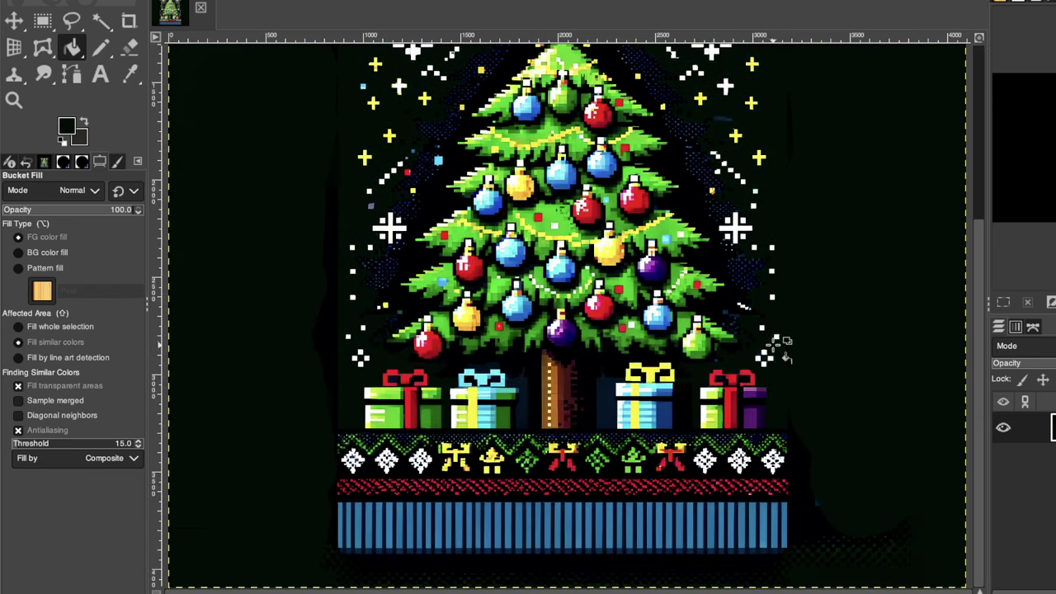
scroll(495, 285, up, 5)
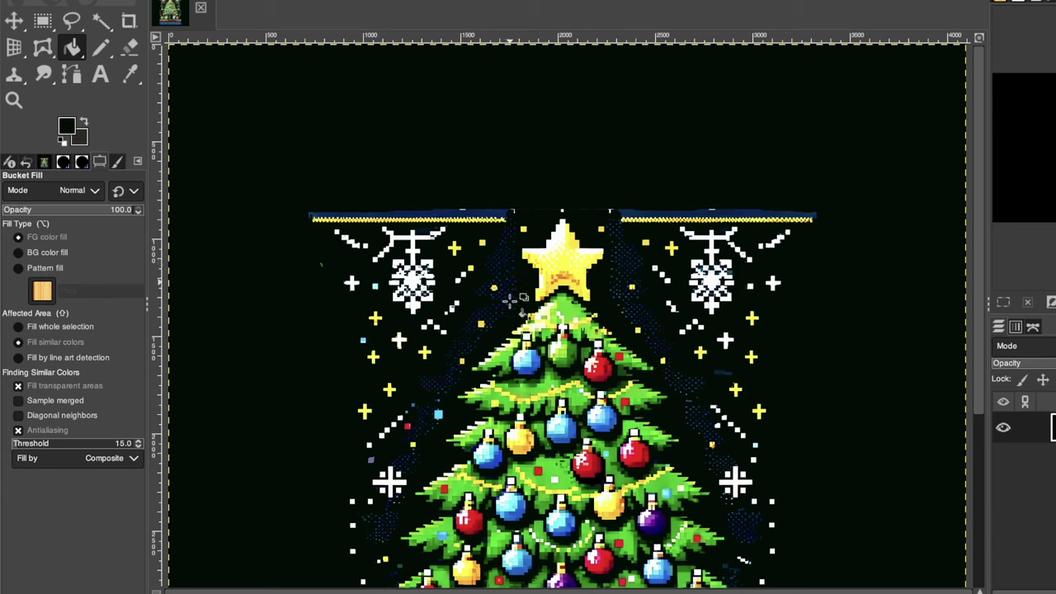
- Examine the filled background around the tree, presents and hem, both close up and over the whole image
scroll(660, 264, down, 5)
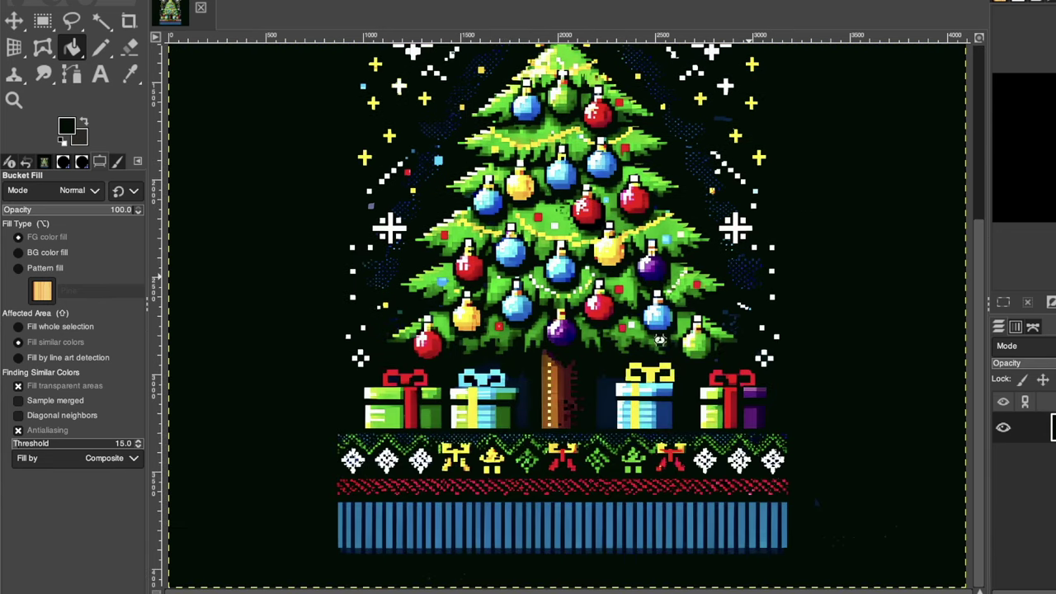
scroll(683, 285, up, 5)
scroll(689, 289, down, 5)
click(288, 590)
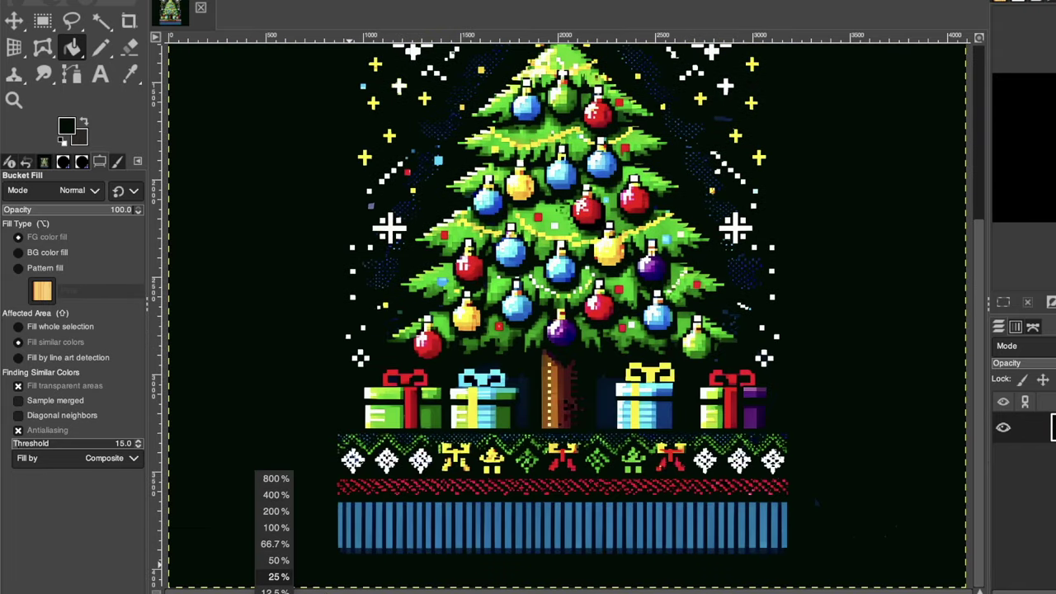
click(291, 568)
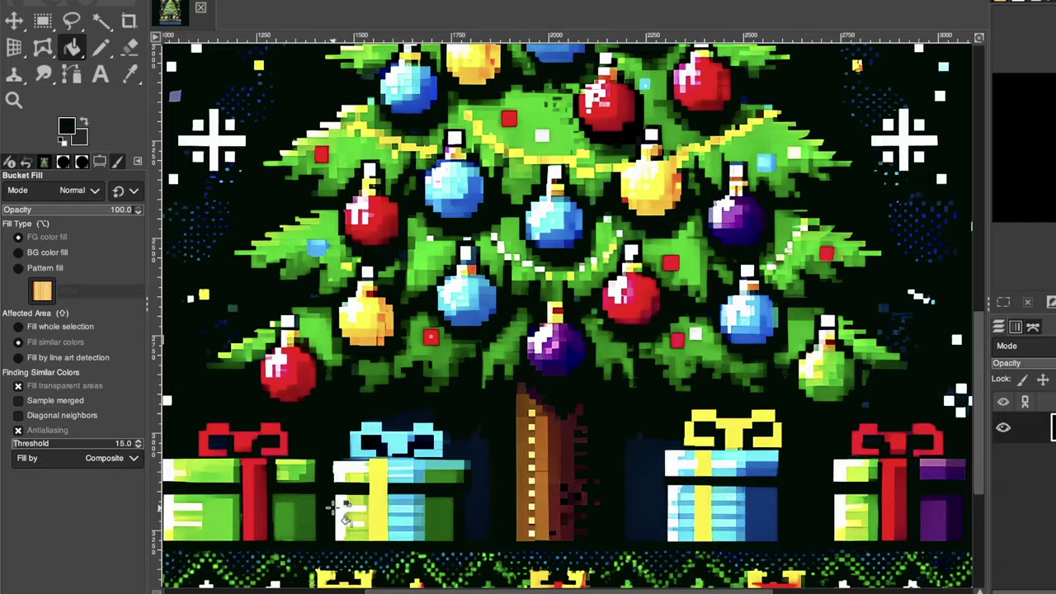
scroll(339, 505, up, 5)
scroll(338, 505, up, 2)
scroll(387, 388, down, 2)
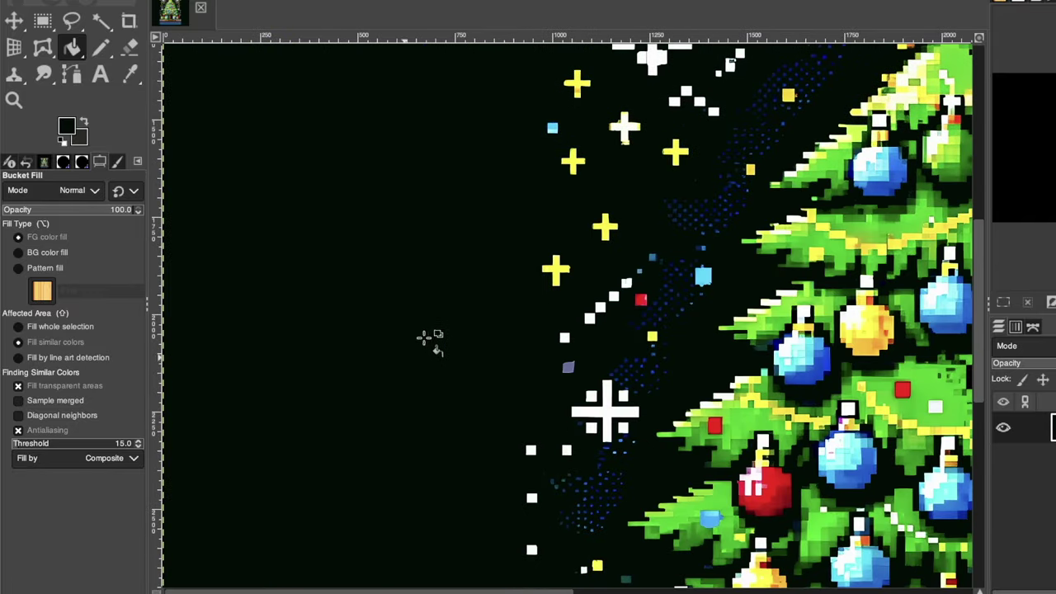
click(274, 590)
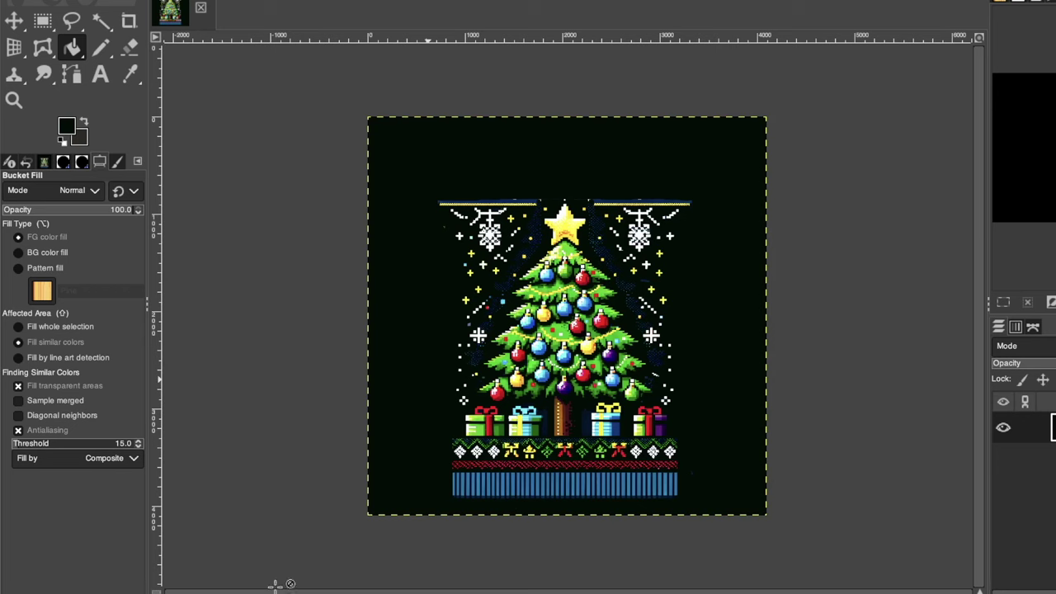
click(277, 587)
- Draw a rectangular selection about 2548 × 2772 px around the tree design, excluding the blue ribbed hem
click(44, 22)
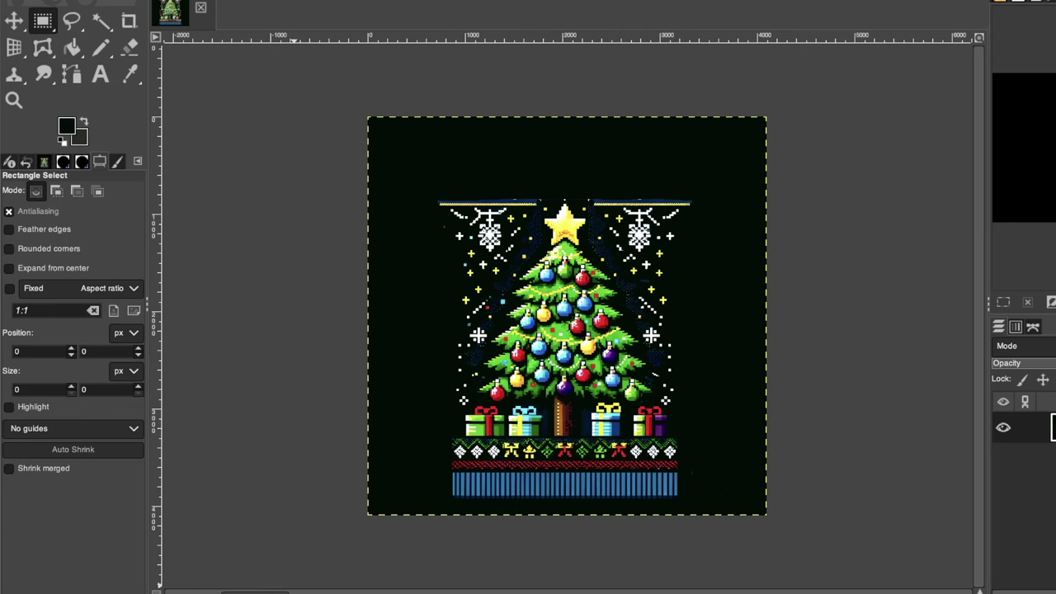
click(256, 592)
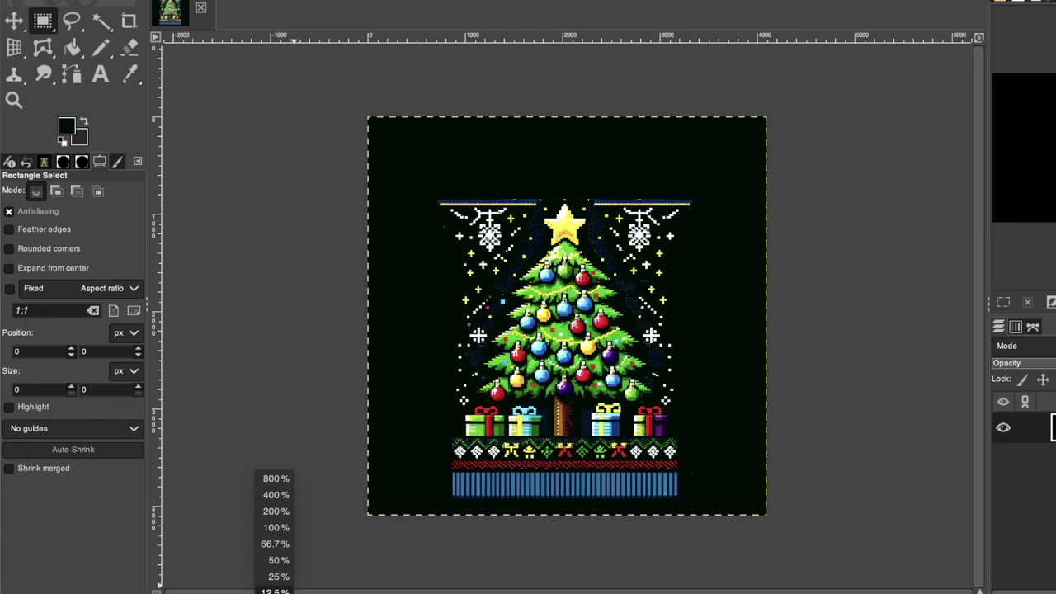
click(276, 528)
click(272, 591)
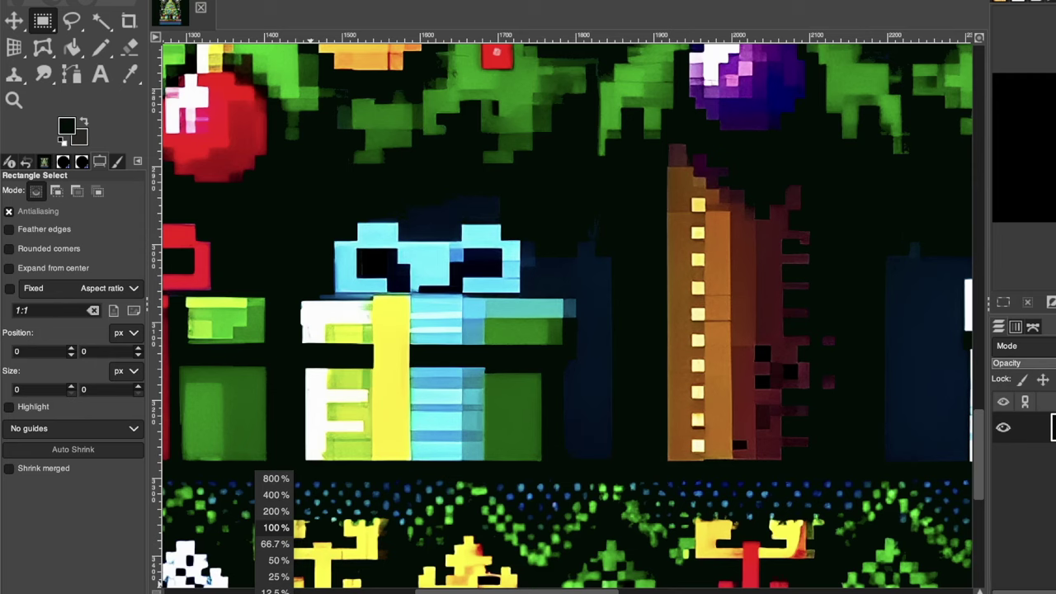
click(278, 582)
click(272, 590)
click(275, 582)
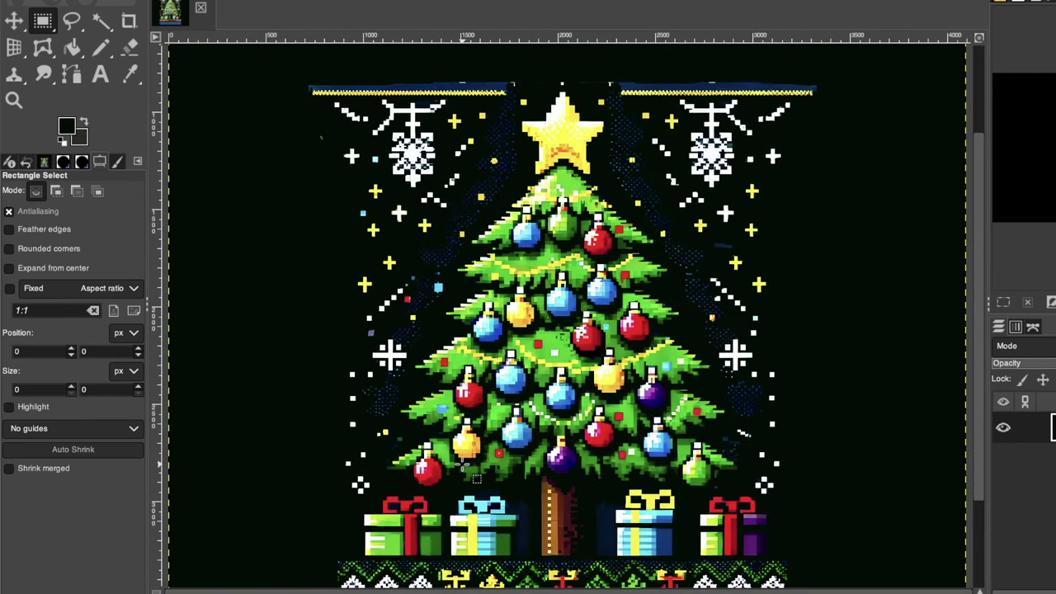
scroll(464, 464, up, 3)
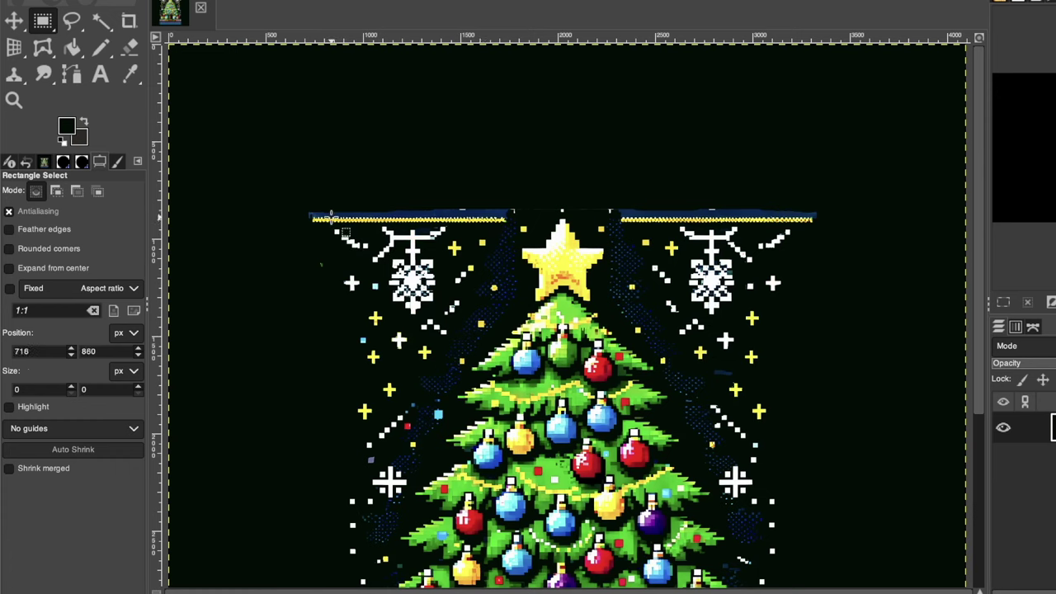
drag(311, 212, 808, 499)
scroll(816, 482, down, 6)
scroll(578, 397, up, 6)
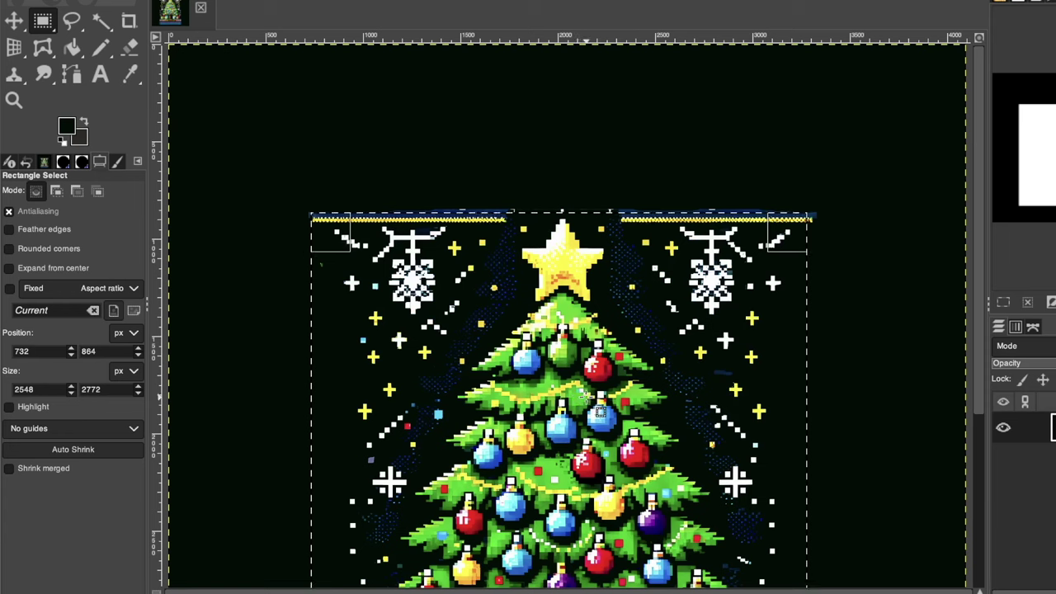
- Adjust the selection edges to start at 640, 888 and span 2764 × 2736 px, cutting off the blue top strip and widening both sides
drag(788, 227, 798, 232)
scroll(494, 371, down, 6)
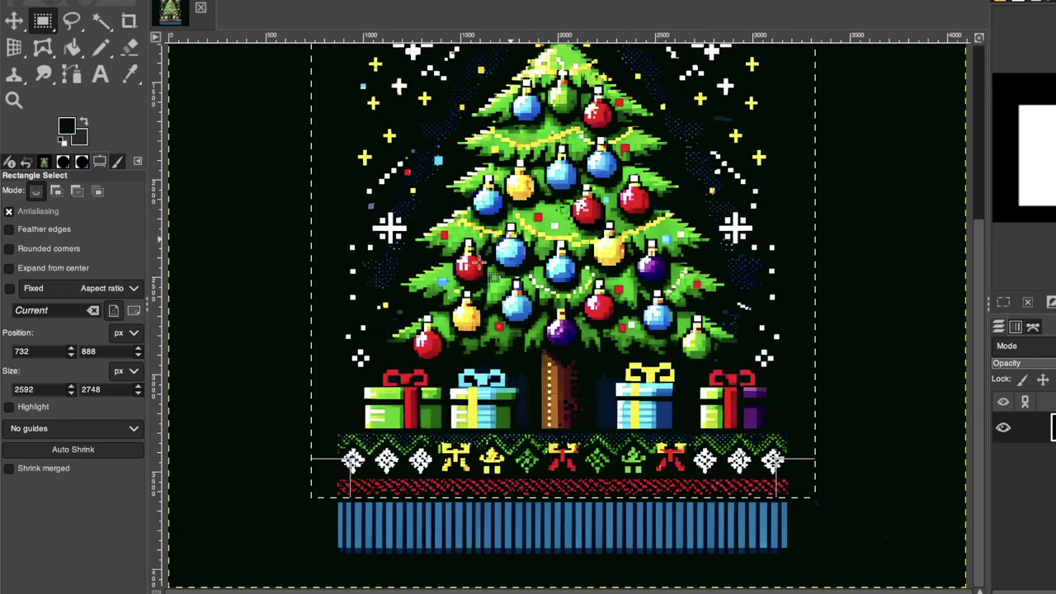
drag(311, 449, 294, 450)
drag(806, 488, 824, 478)
scroll(608, 449, up, 6)
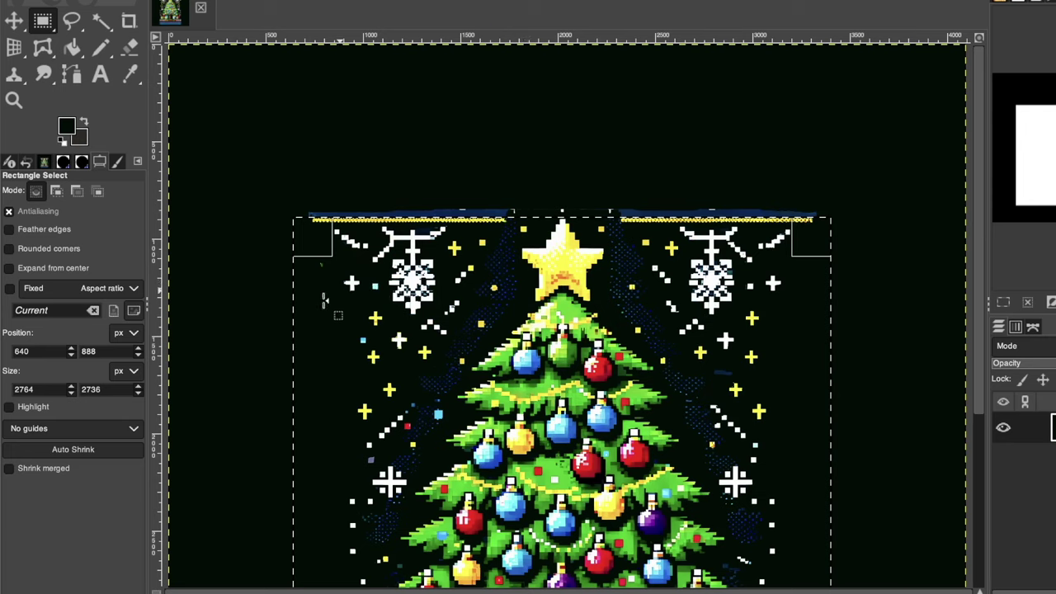
- Invert the selection and cut everything outside the design rectangle, including the blue top strip and ribbed hem
scroll(560, 196, down, 6)
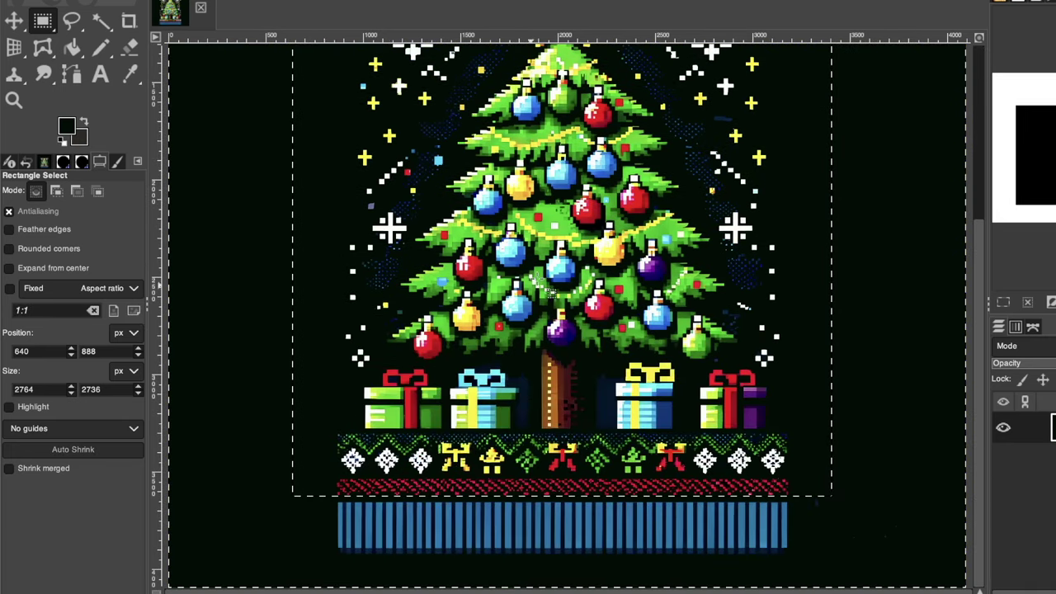
scroll(523, 212, up, 6)
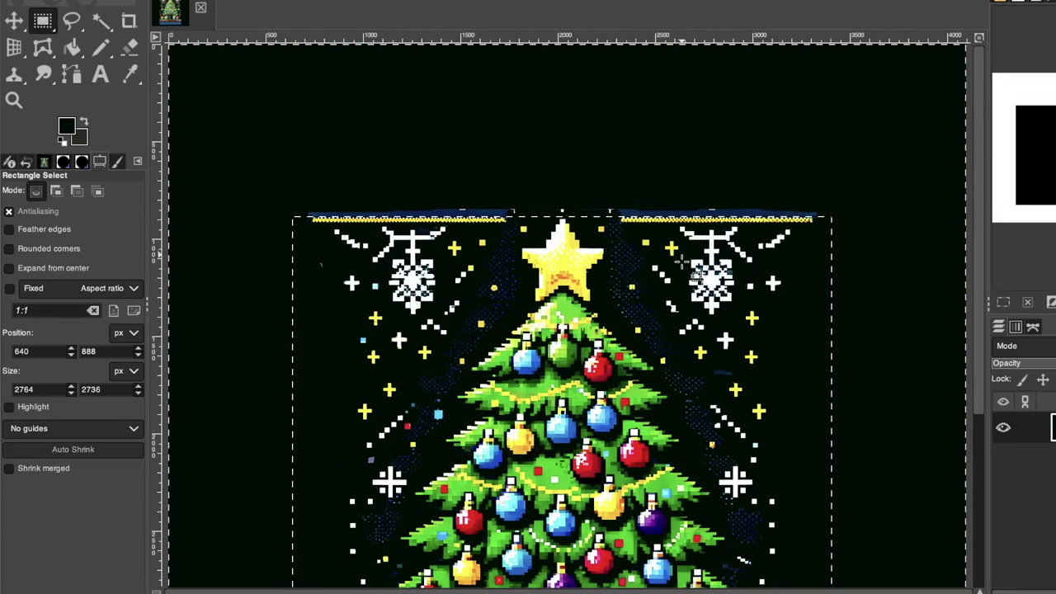
click(181, 1)
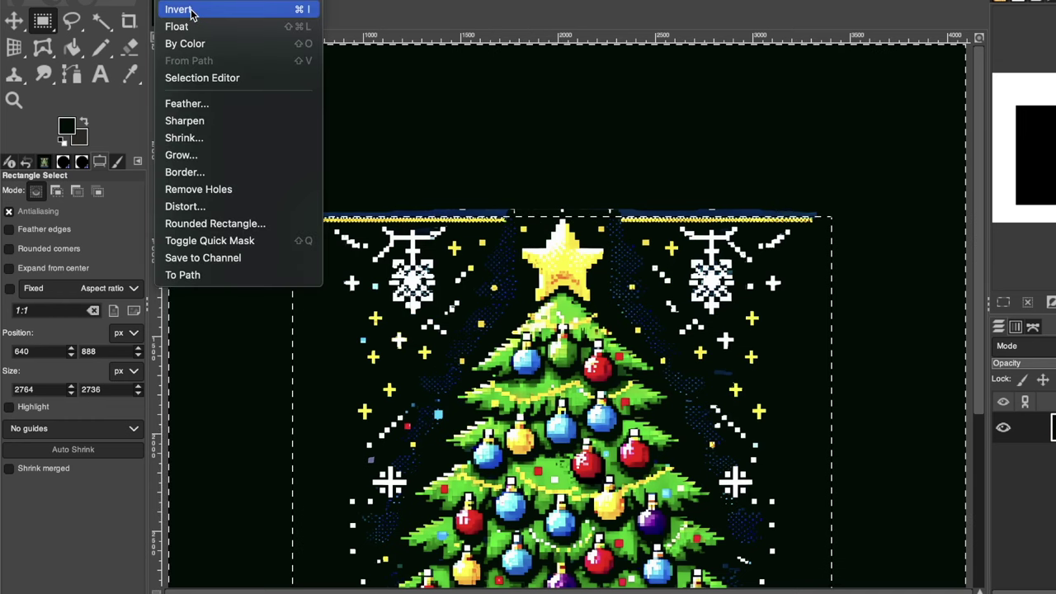
mouse_move(136, 1)
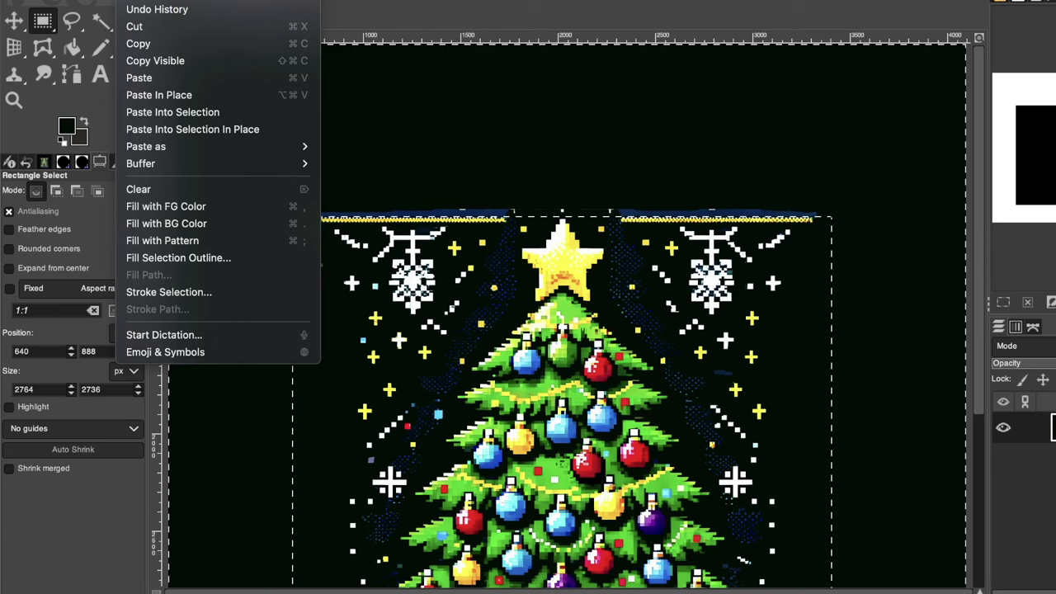
click(147, 29)
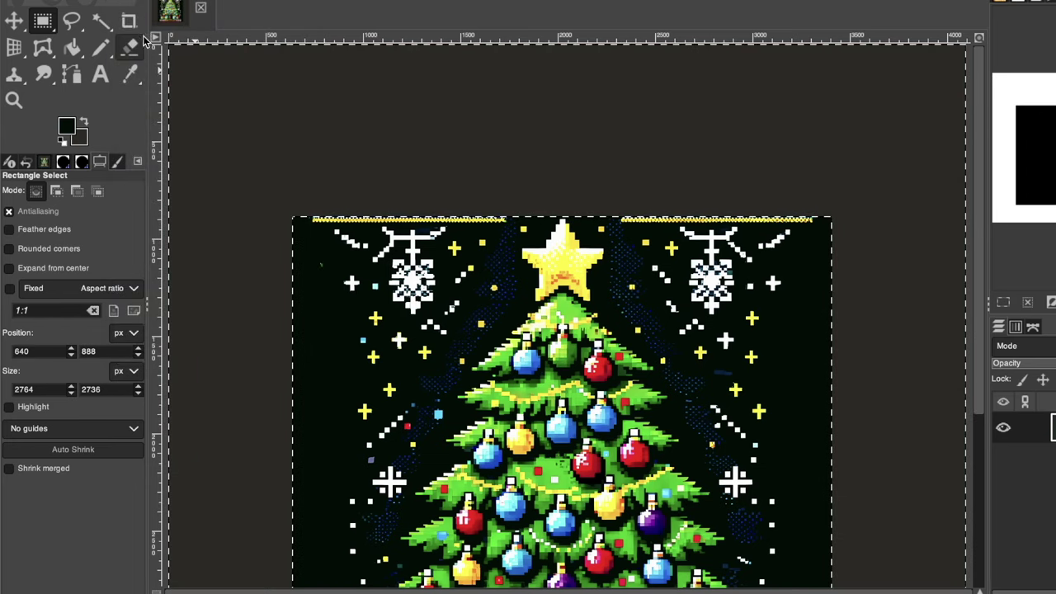
scroll(180, 76, down, 5)
scroll(951, 327, up, 5)
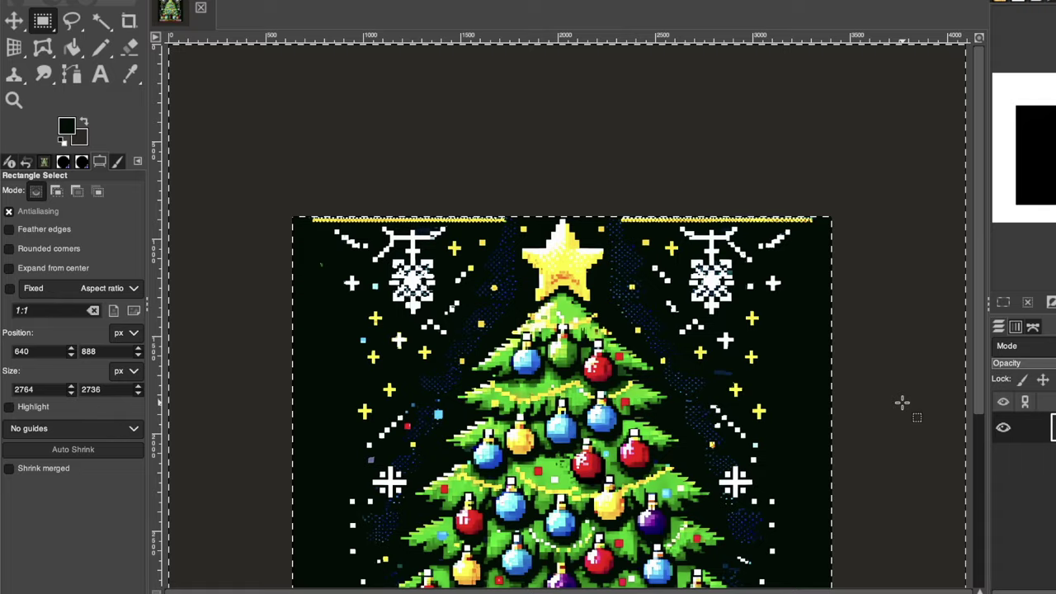
scroll(901, 402, down, 5)
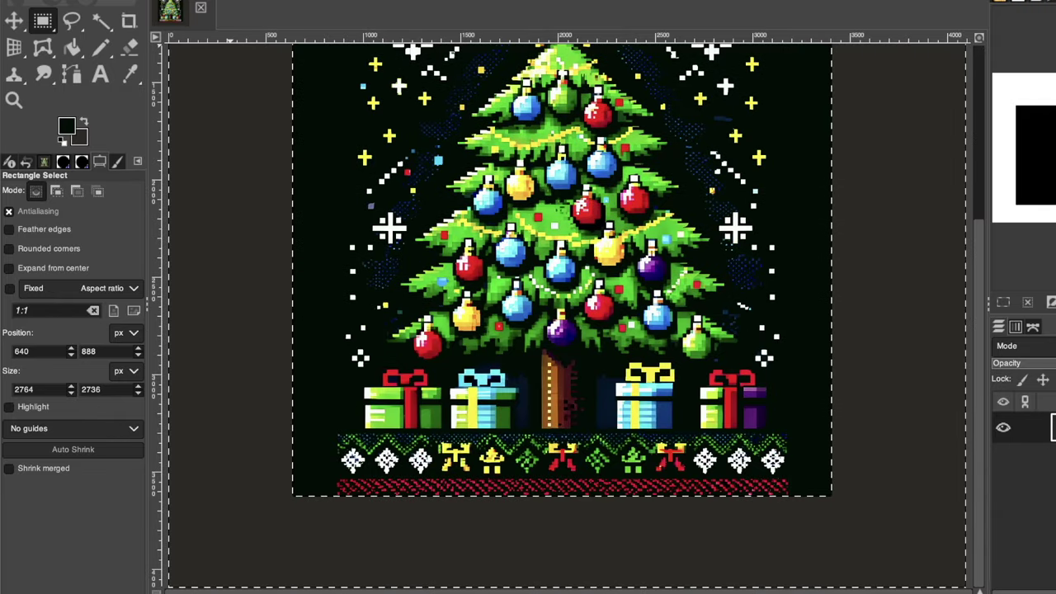
- Remove the selection and view the whole trimmed design
click(169, 2)
click(174, 8)
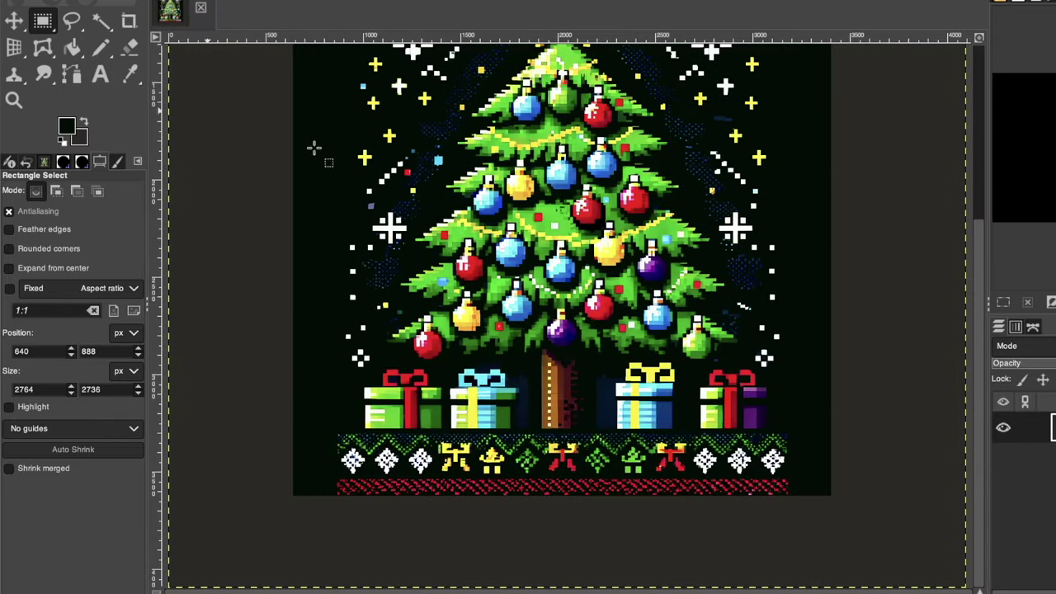
scroll(541, 172, up, 5)
scroll(607, 158, down, 5)
click(276, 588)
click(280, 590)
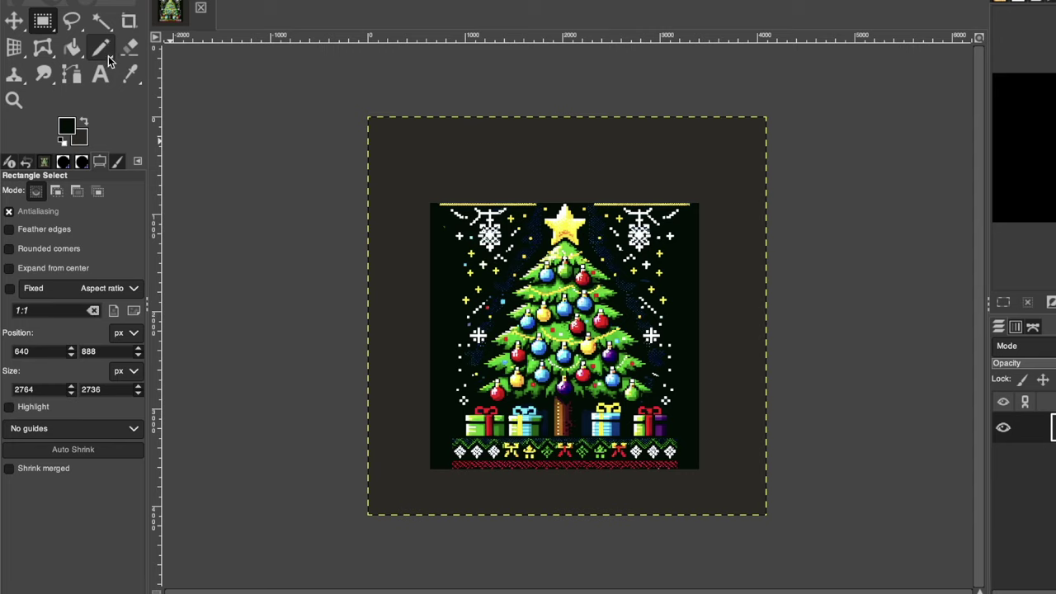
- Add an alpha channel to the layer so erased areas turn transparent
click(256, 0)
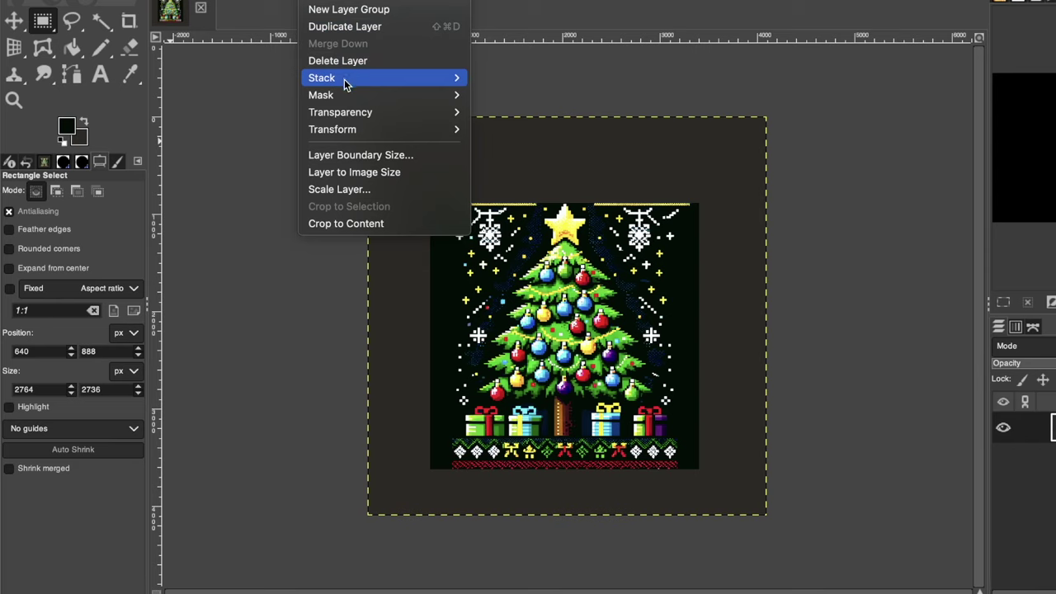
mouse_move(355, 112)
click(549, 110)
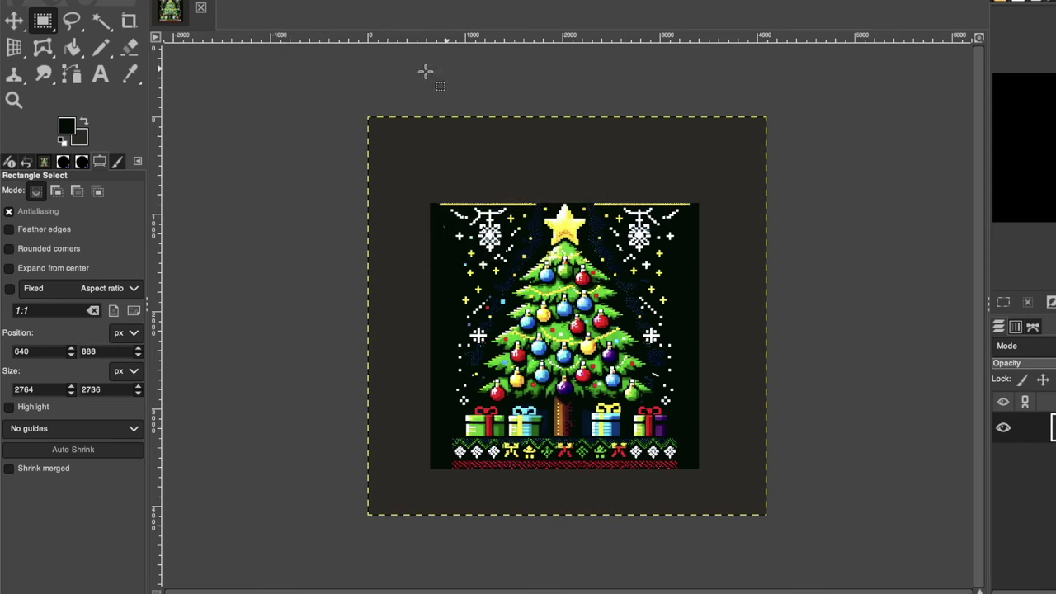
- Fuzzy-select the gray outer area and add the dark green background around the tree to the selection
click(101, 21)
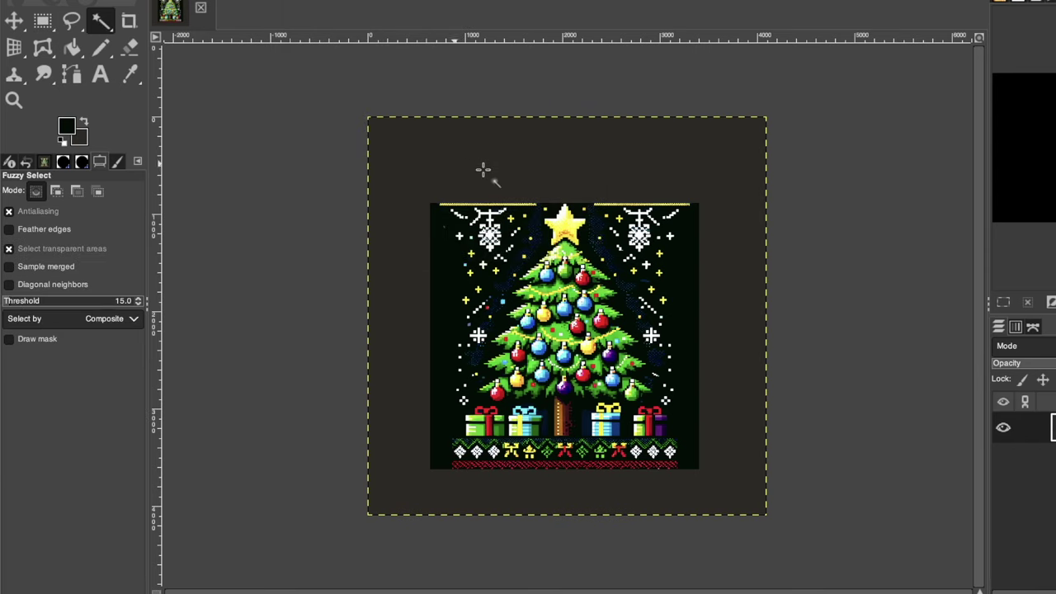
click(511, 169)
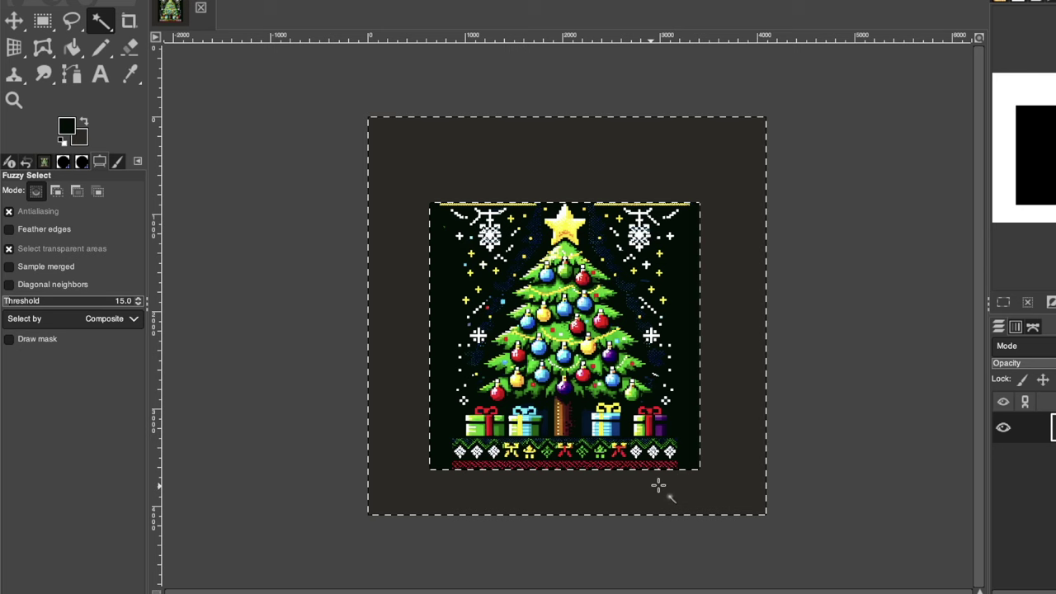
key(shift)
shift+click(686, 370)
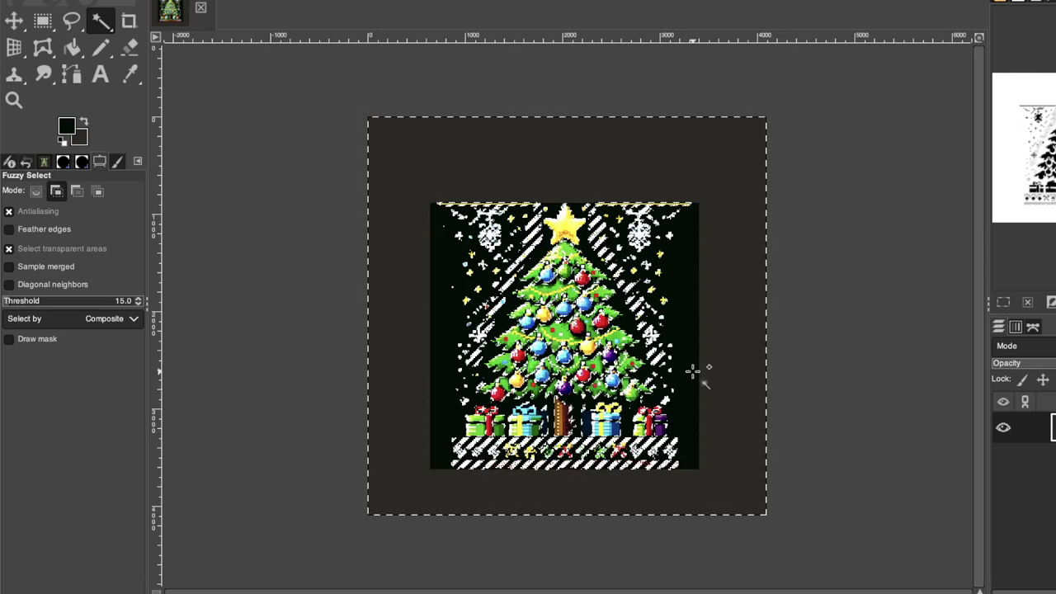
- Erase the whole selected background to transparency with the Eraser enlarged to size 667
click(129, 48)
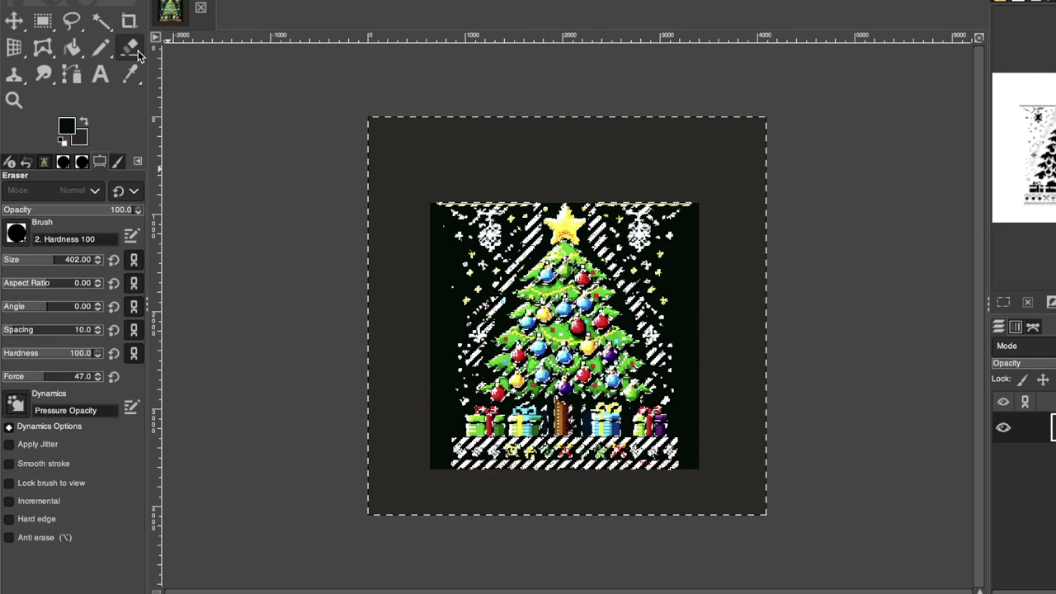
drag(71, 265, 92, 265)
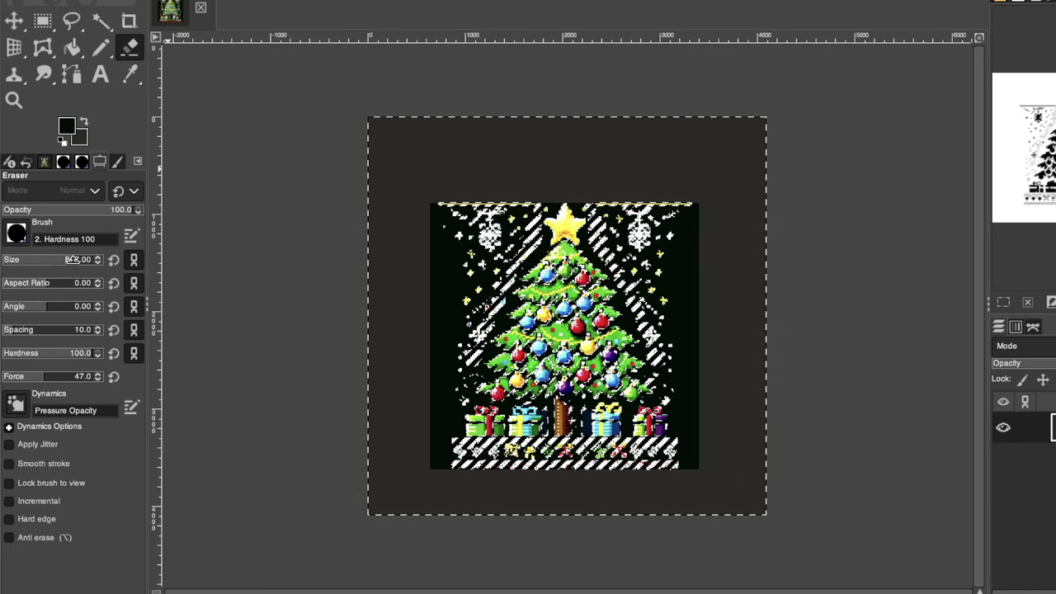
mouse_move(424, 228)
mouse_down()
mouse_move(685, 226)
mouse_move(699, 463)
mouse_move(562, 487)
mouse_move(421, 458)
mouse_move(442, 362)
mouse_move(427, 245)
mouse_move(442, 250)
mouse_move(464, 359)
mouse_move(507, 483)
mouse_move(672, 412)
mouse_move(660, 351)
mouse_up()
mouse_move(627, 285)
mouse_down()
mouse_move(631, 470)
mouse_move(590, 477)
mouse_move(730, 492)
mouse_move(318, 475)
mouse_move(513, 487)
mouse_move(402, 473)
mouse_move(297, 370)
mouse_move(374, 351)
mouse_move(447, 427)
mouse_move(402, 465)
mouse_move(390, 149)
mouse_move(774, 140)
mouse_move(773, 386)
mouse_move(746, 233)
mouse_move(778, 389)
mouse_move(757, 558)
mouse_move(723, 476)
mouse_move(739, 414)
mouse_move(677, 225)
mouse_move(711, 193)
mouse_move(425, 157)
mouse_up()
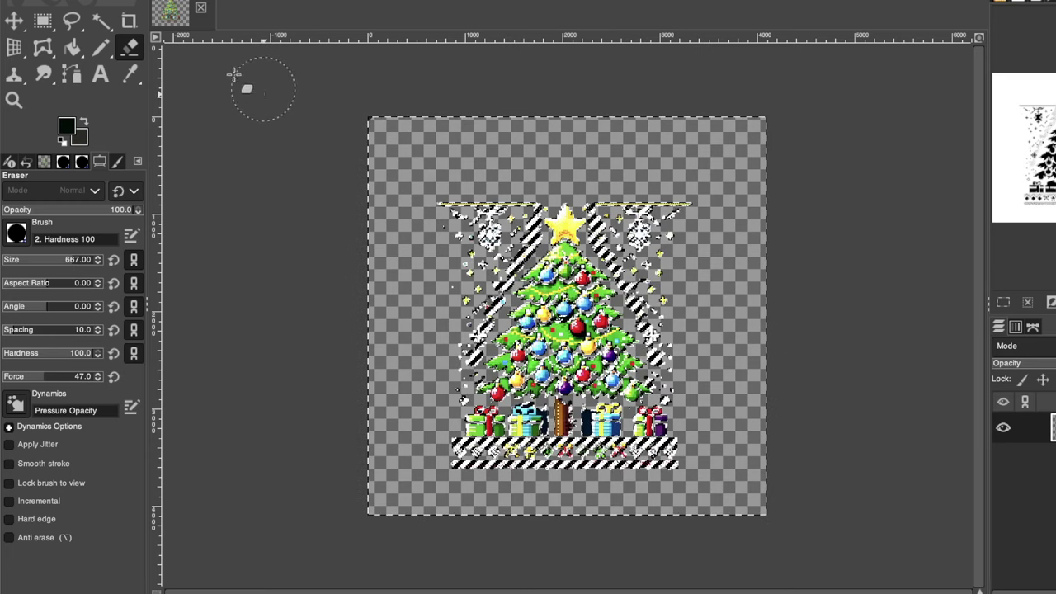
- Clear the selection, then fuzzy-select and erase the leftover dark patches beside the gifts under the tree
click(177, 0)
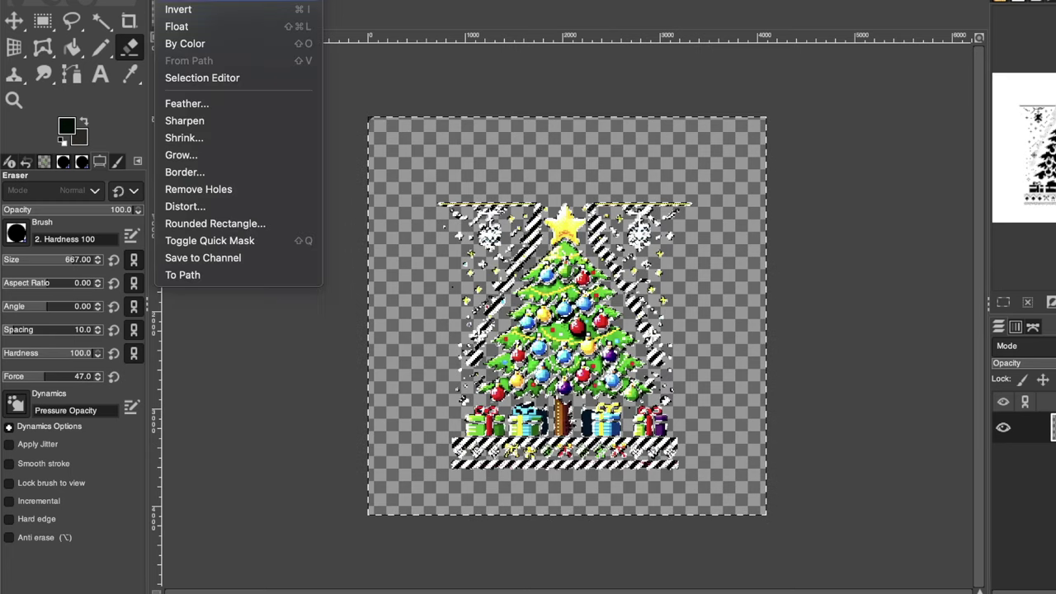
click(177, 6)
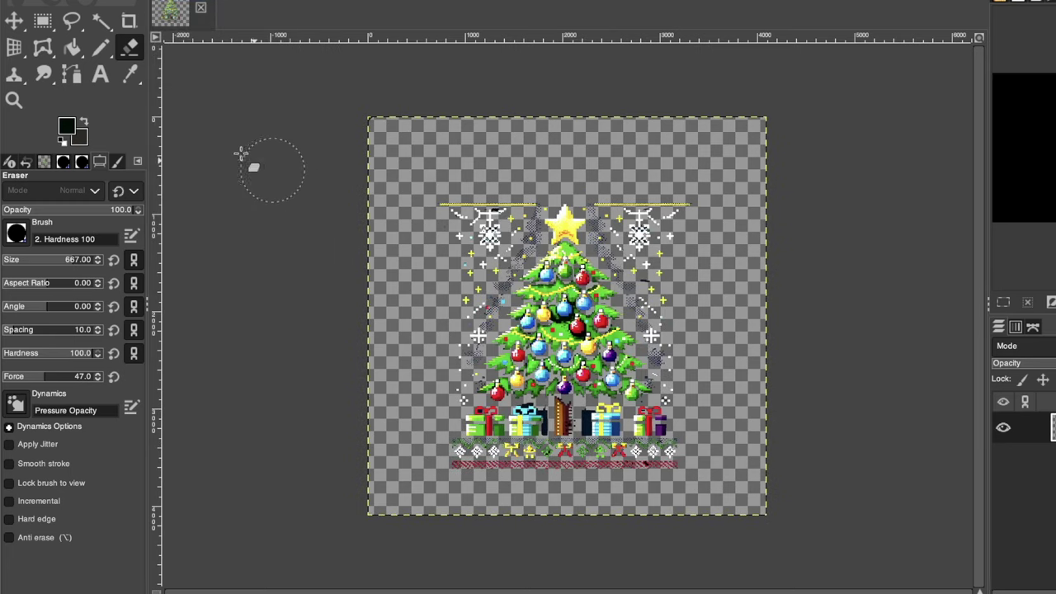
click(100, 22)
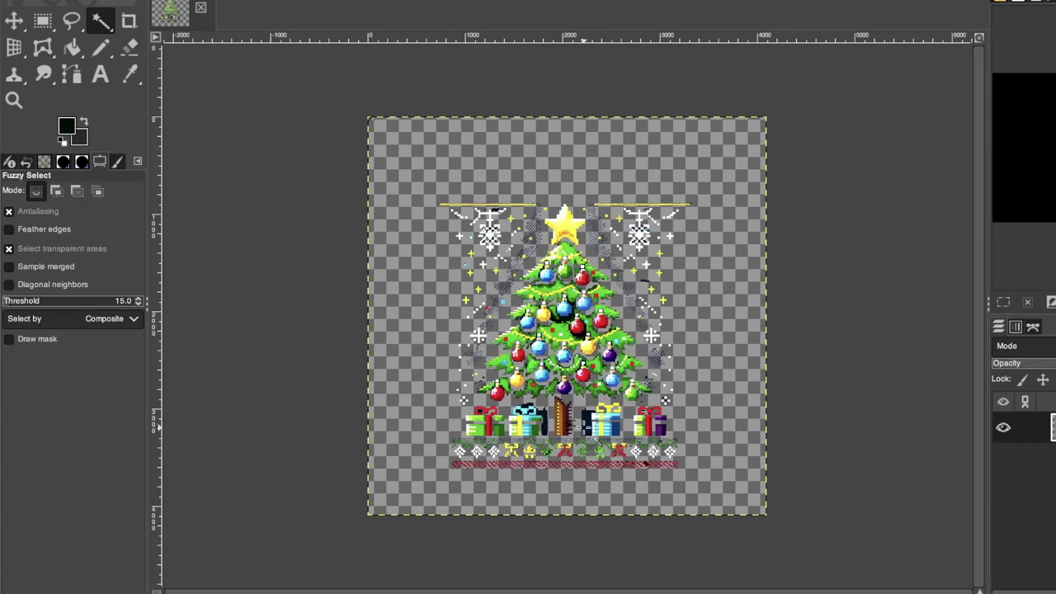
key(shift)
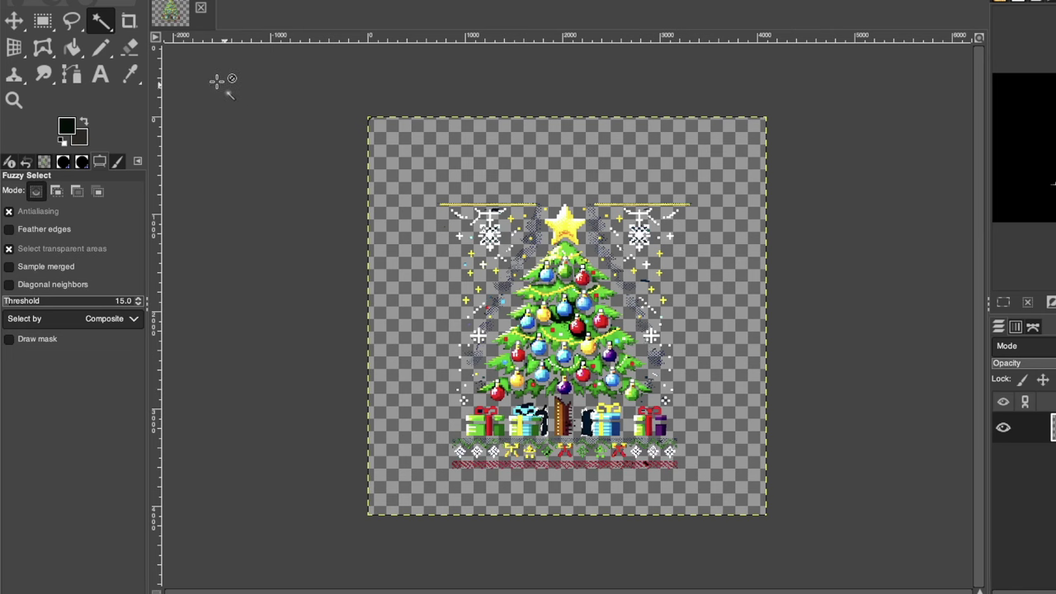
click(129, 47)
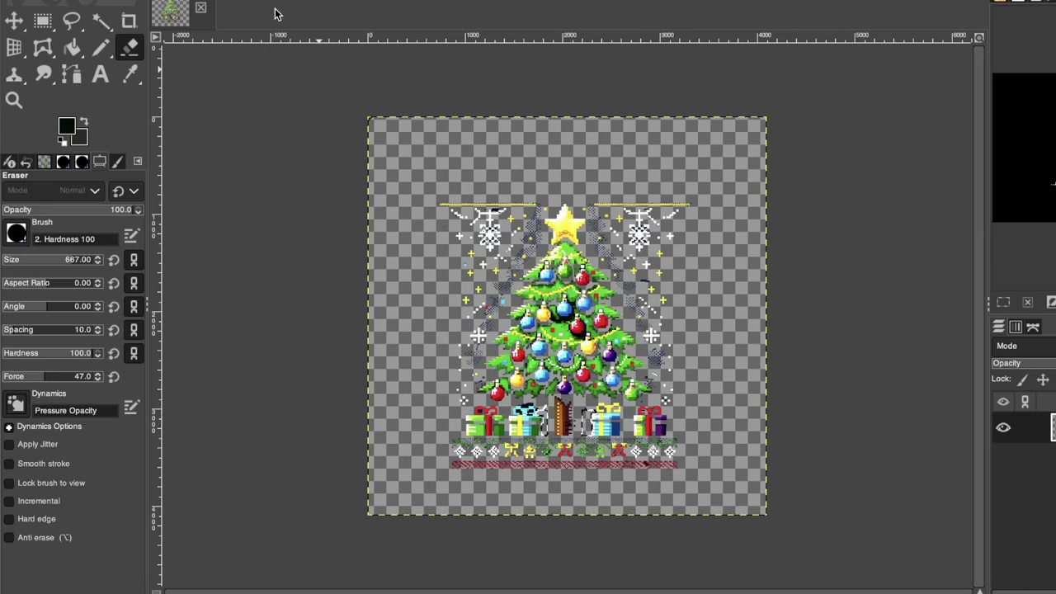
- Export the transparent tree design to the Desktop as a PNG file named wubvowbuv.png
click(87, 0)
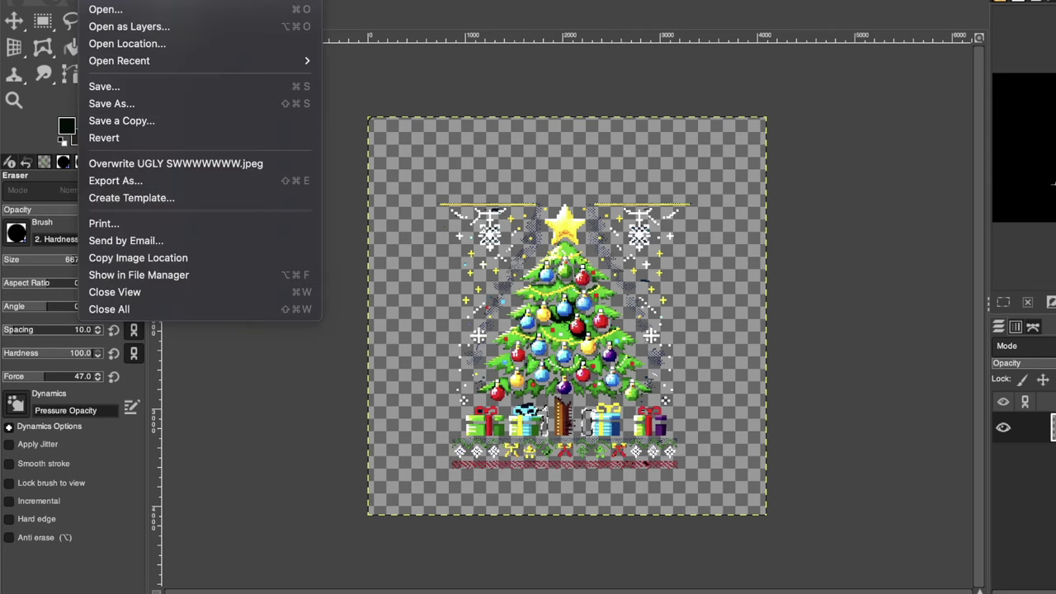
click(120, 179)
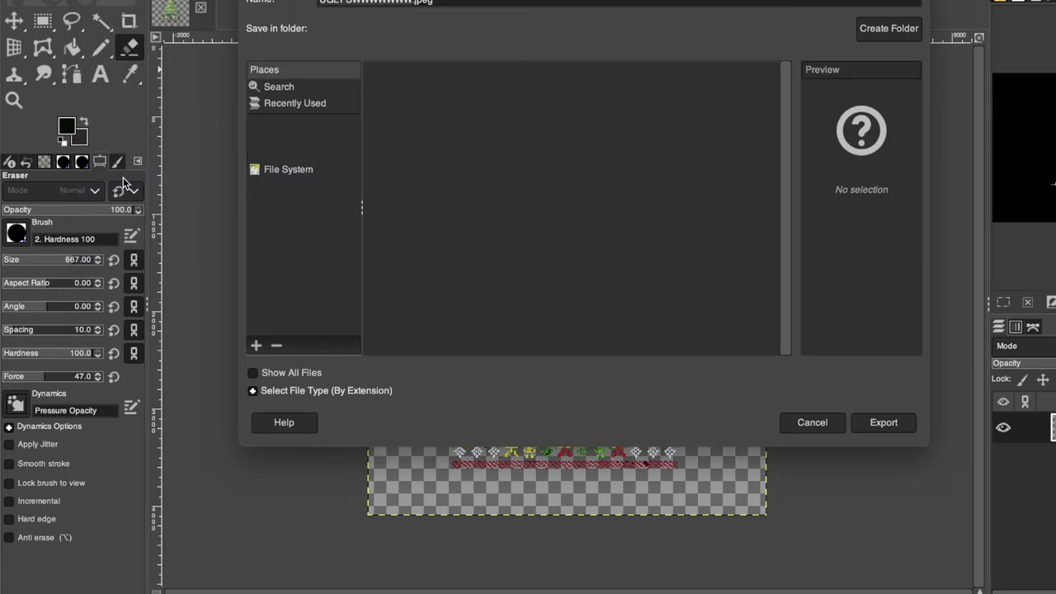
double_click(402, 3)
key(BackSpace)
key(BackSpace)
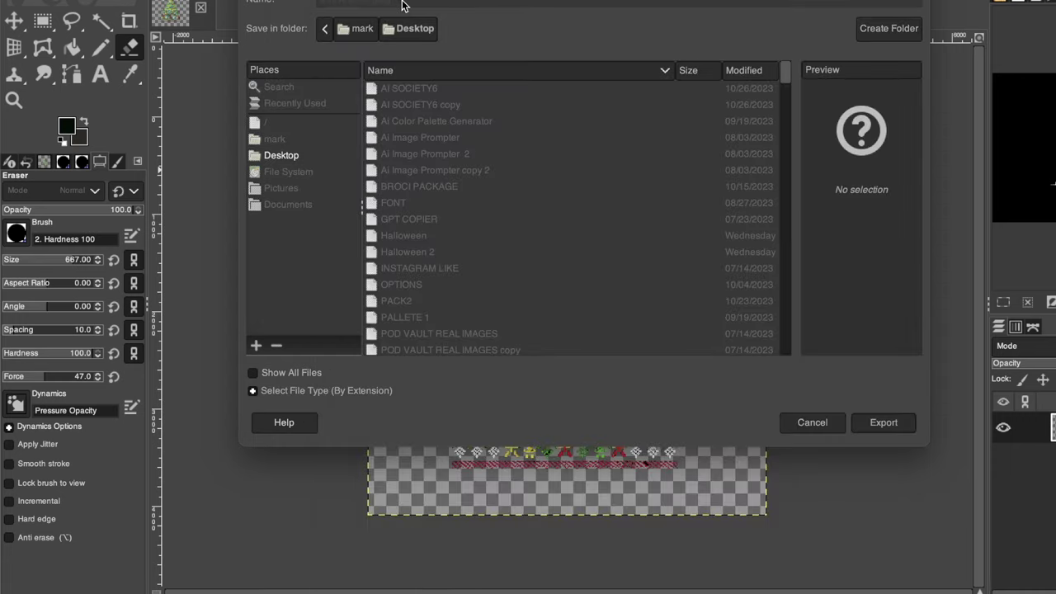
key(Return)
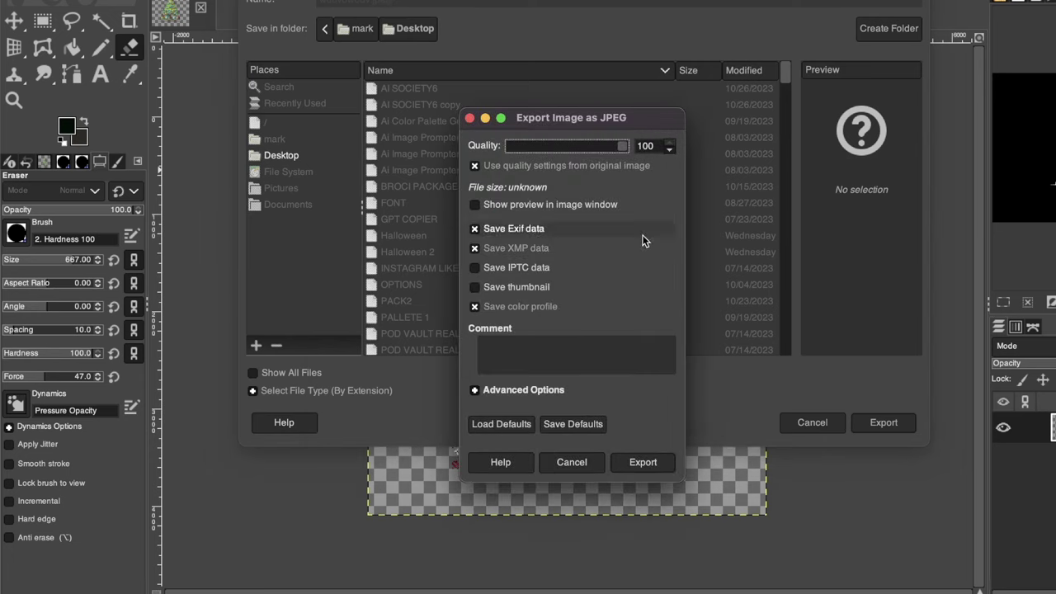
click(587, 464)
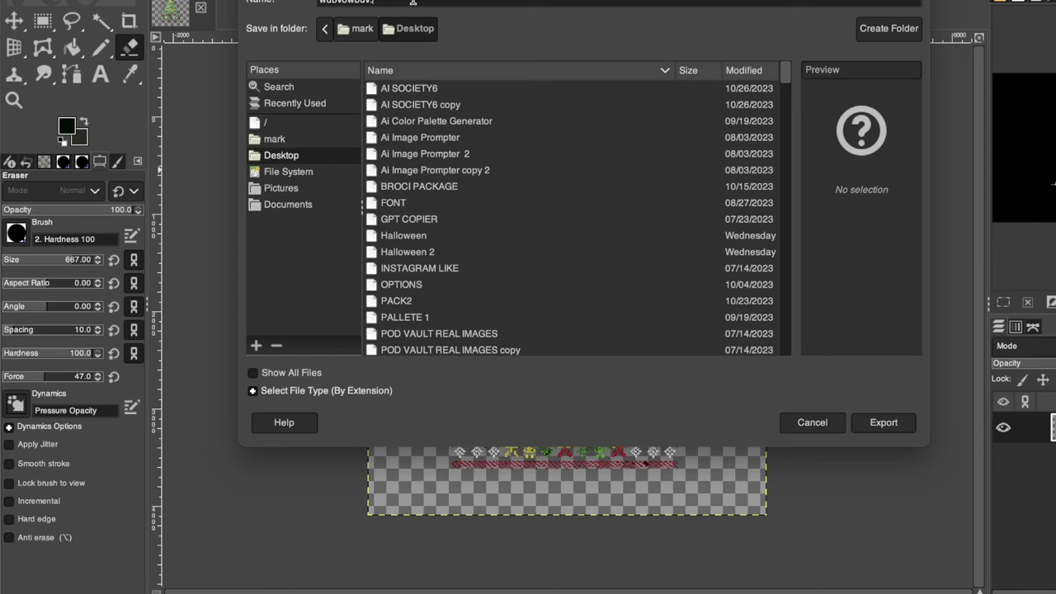
click(887, 425)
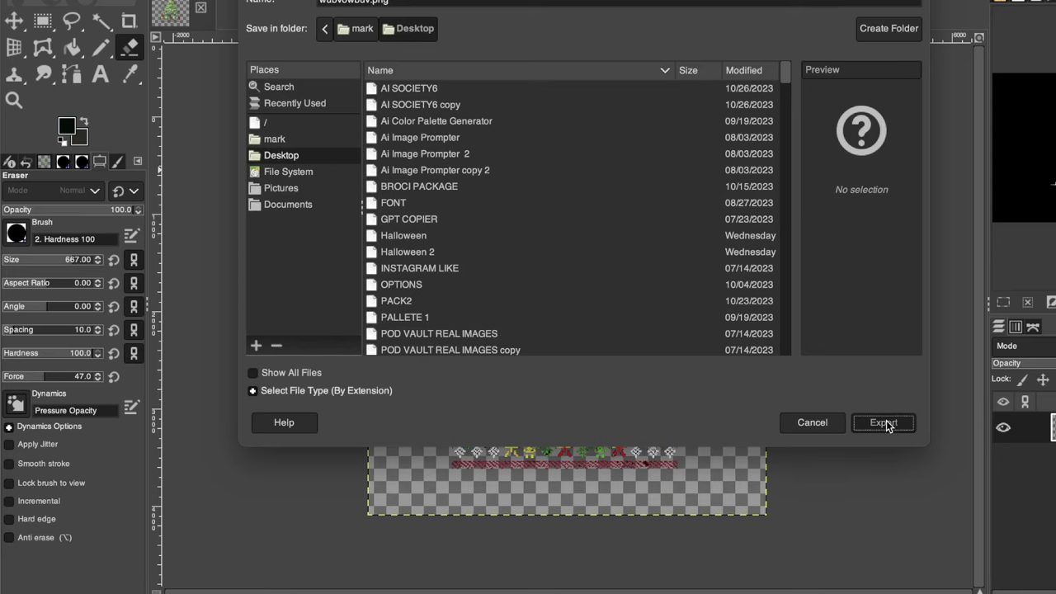
click(632, 466)
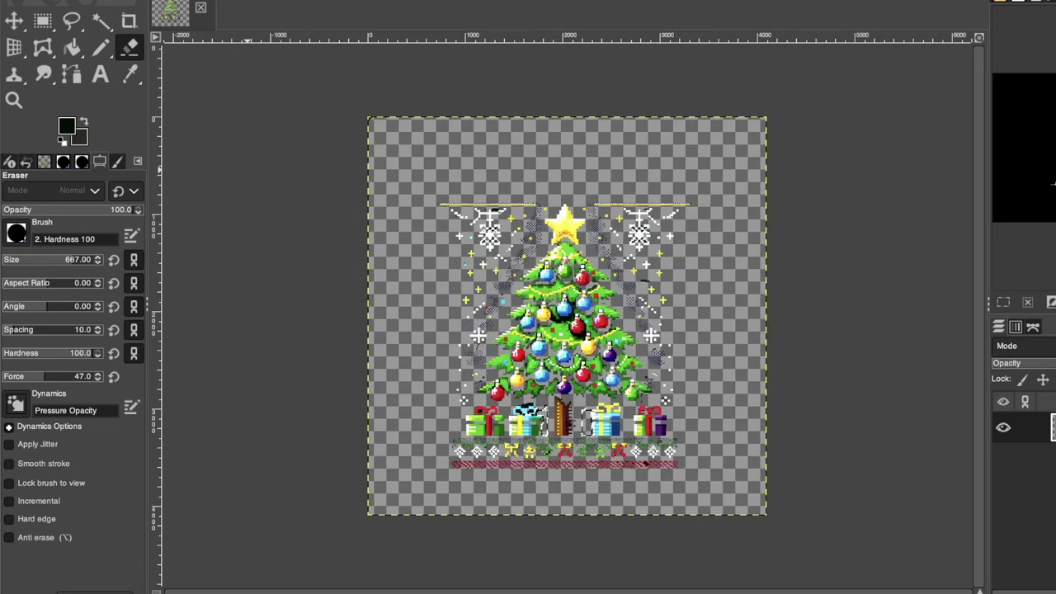
- Switch to Finder and open the exported PNG to check the tree artwork on a transparent background
key(super+Tab)
double_click(862, 239)
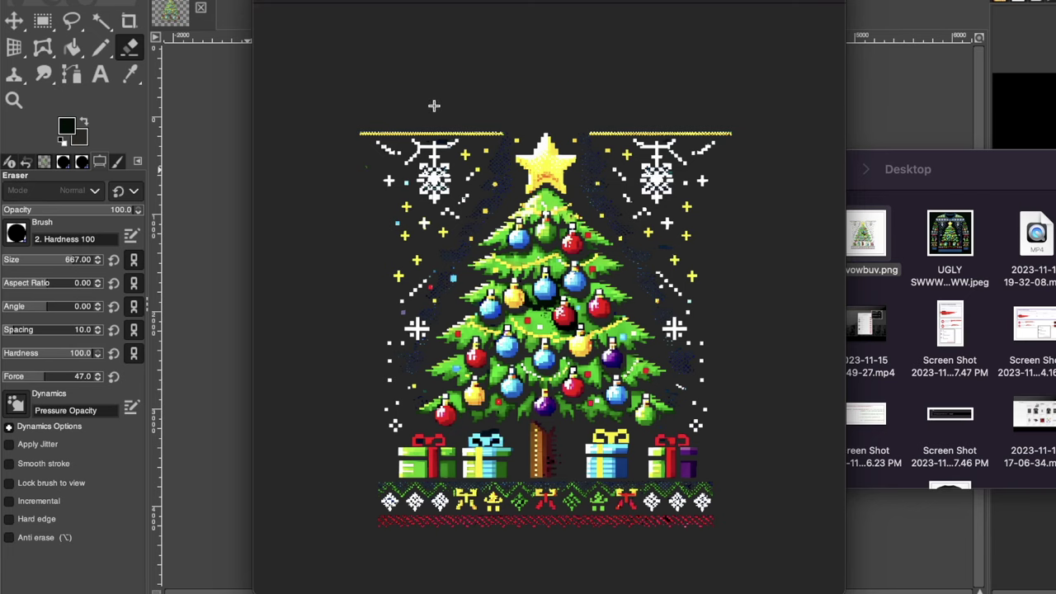
- Switch to TeePublic in the browser and upload the exported tree PNG as a new design
click(885, 89)
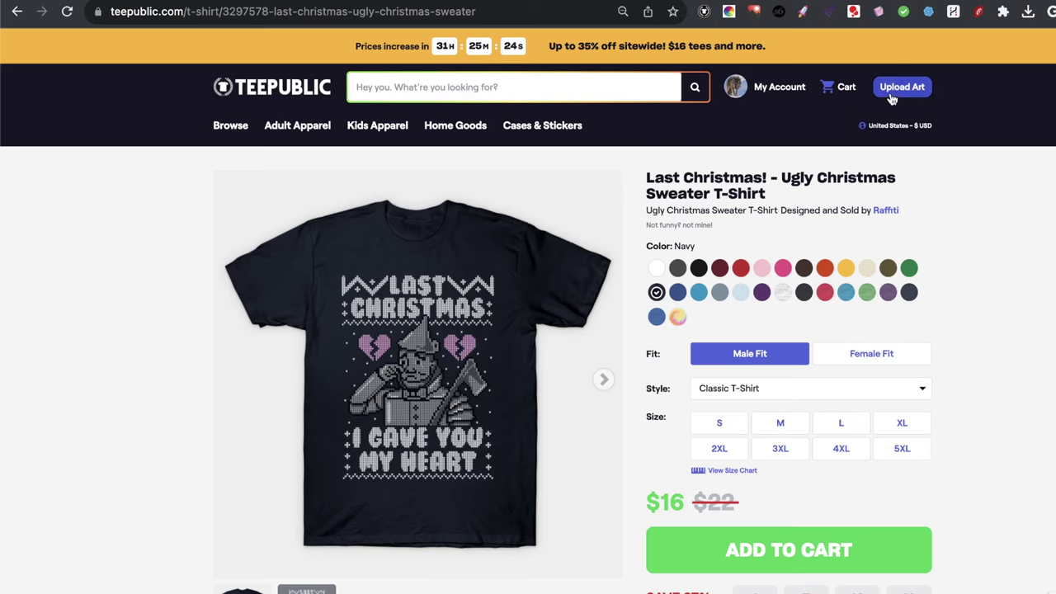
click(890, 96)
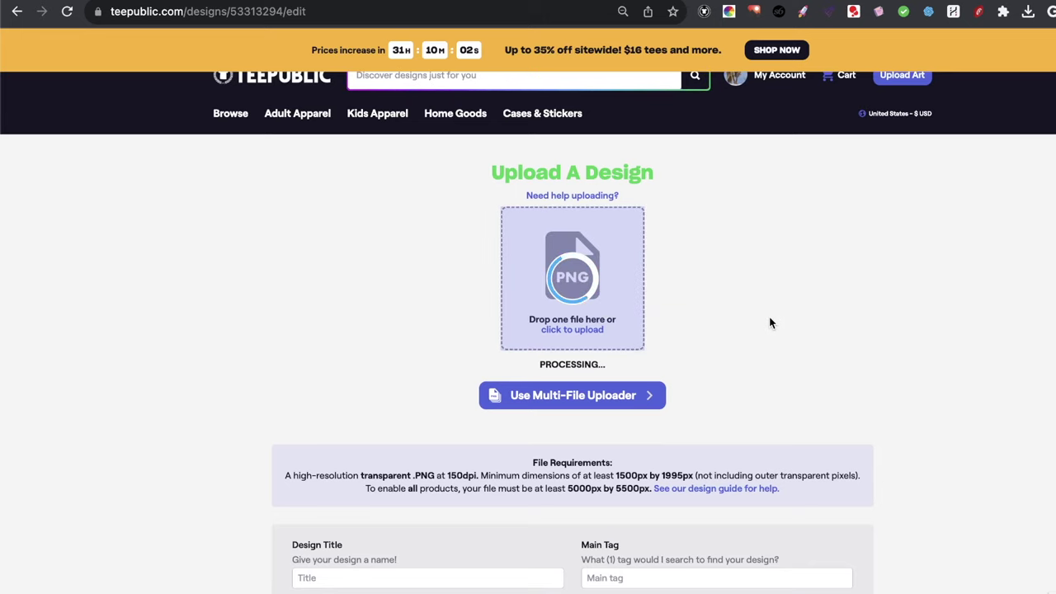
scroll(767, 322, down, 1)
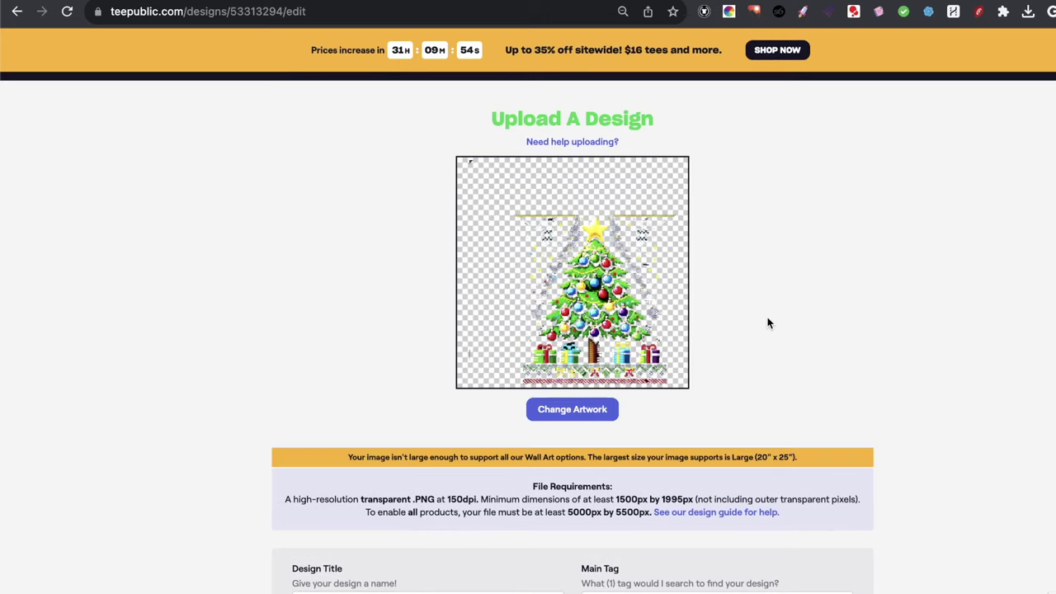
- Set the T-shirt's default color to Black and scale the tree artwork to 123%
scroll(767, 323, down, 10)
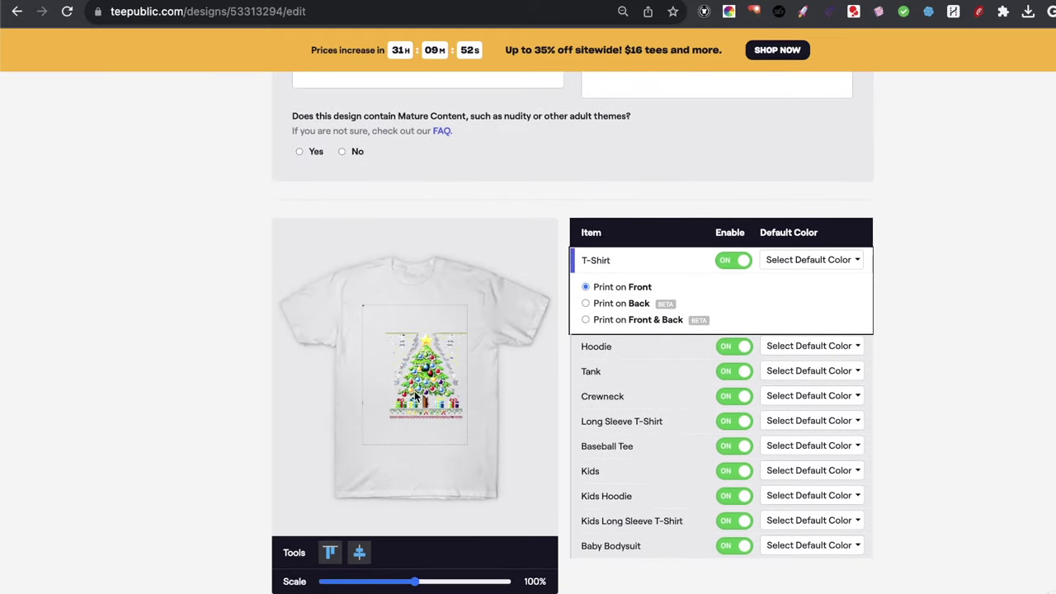
click(773, 261)
click(789, 324)
drag(415, 580, 436, 581)
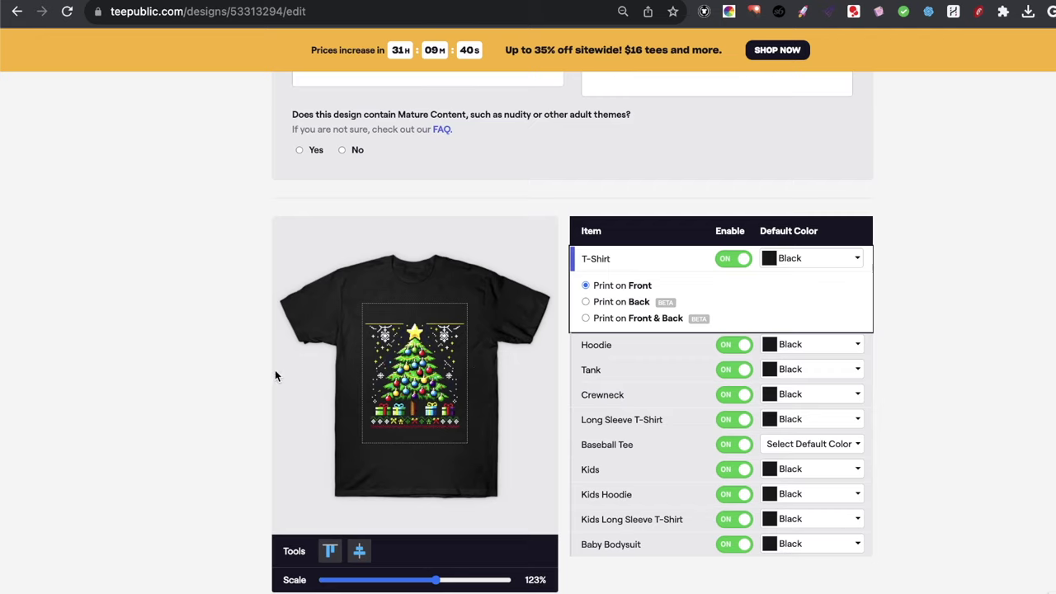
- Switch to the DALL·E chat and review the earlier pixel art Christmas sweater designs
key(ctrl+Tab)
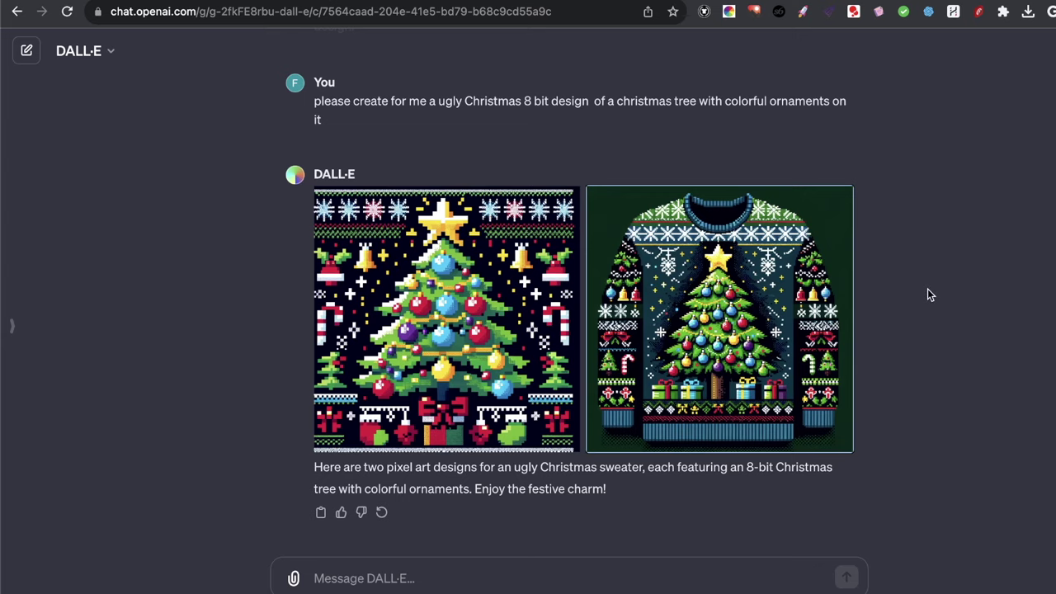
scroll(930, 295, up, 8)
scroll(825, 253, up, 10)
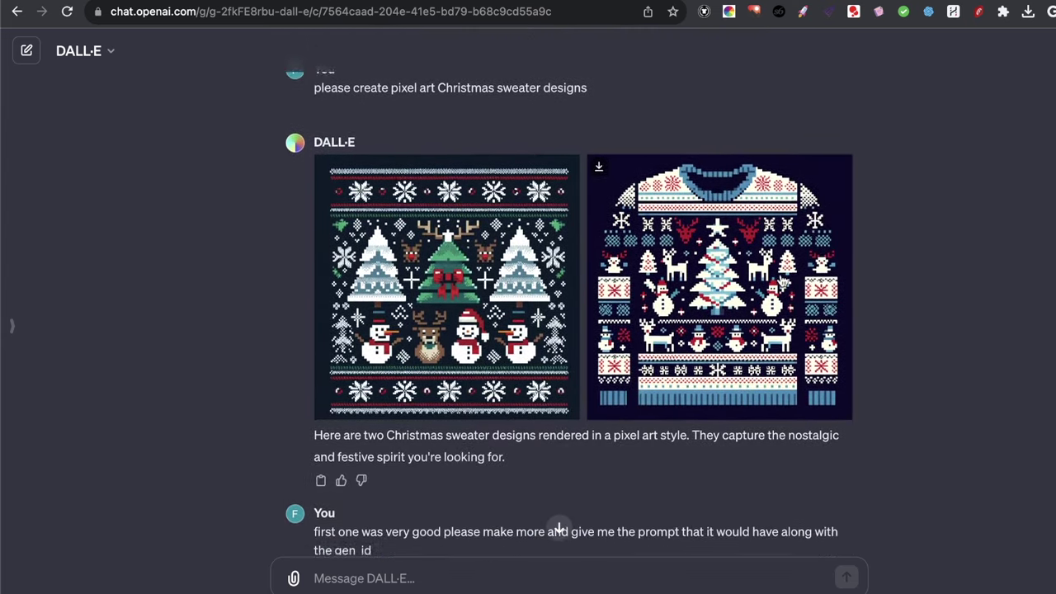
scroll(742, 283, down, 1)
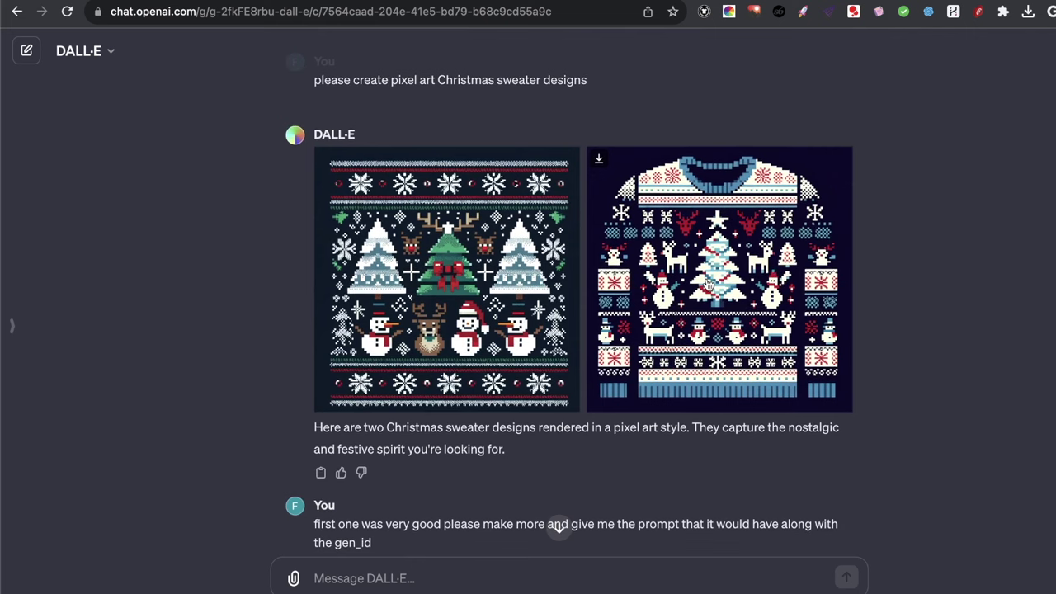